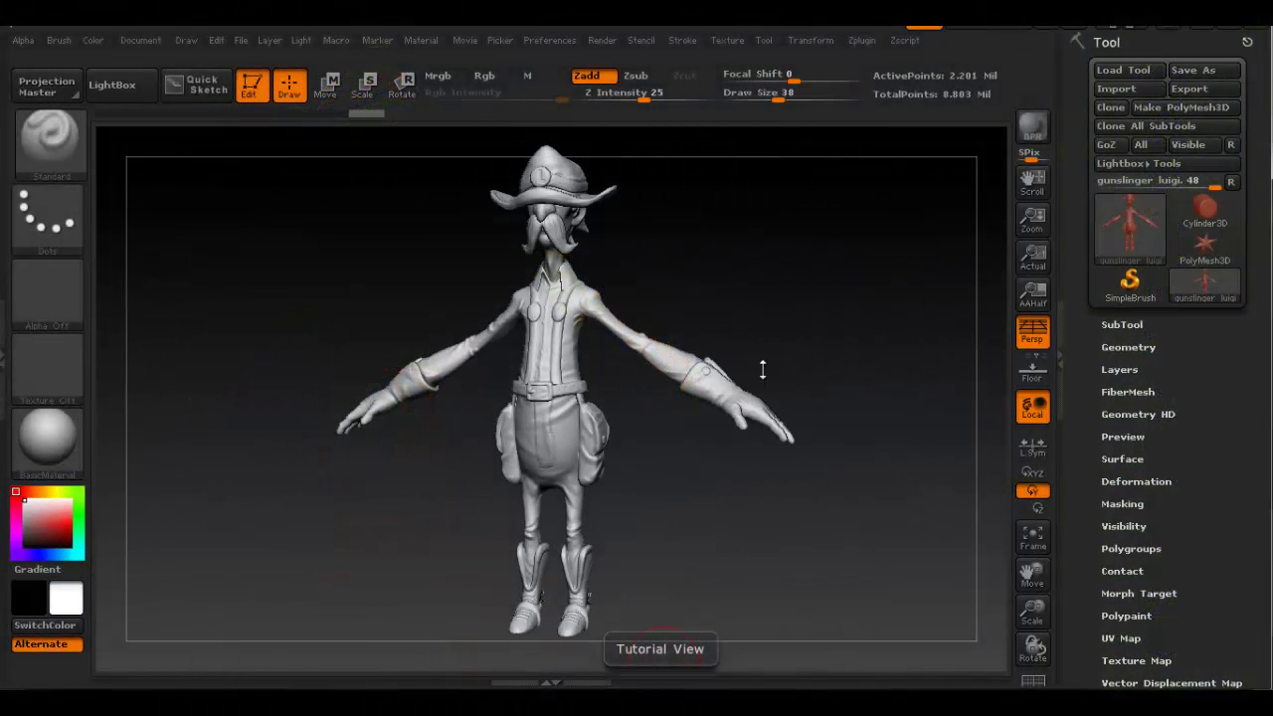
Step: Examine the gunslinger character from several angles and look through the available materials
mouse_move(786, 346)
mouse_down()
mouse_move(762, 344)
mouse_move(832, 347)
mouse_move(785, 356)
mouse_up()
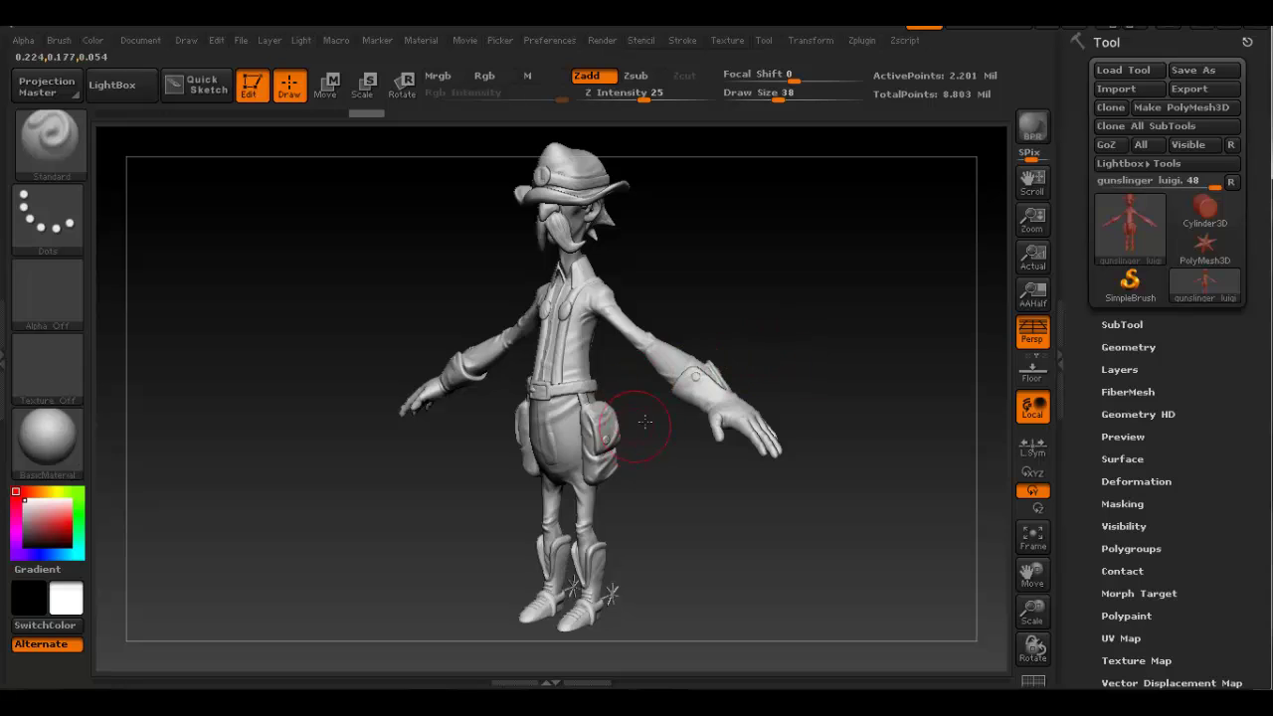
mouse_move(647, 427)
mouse_down()
mouse_move(694, 418)
mouse_move(668, 406)
mouse_up()
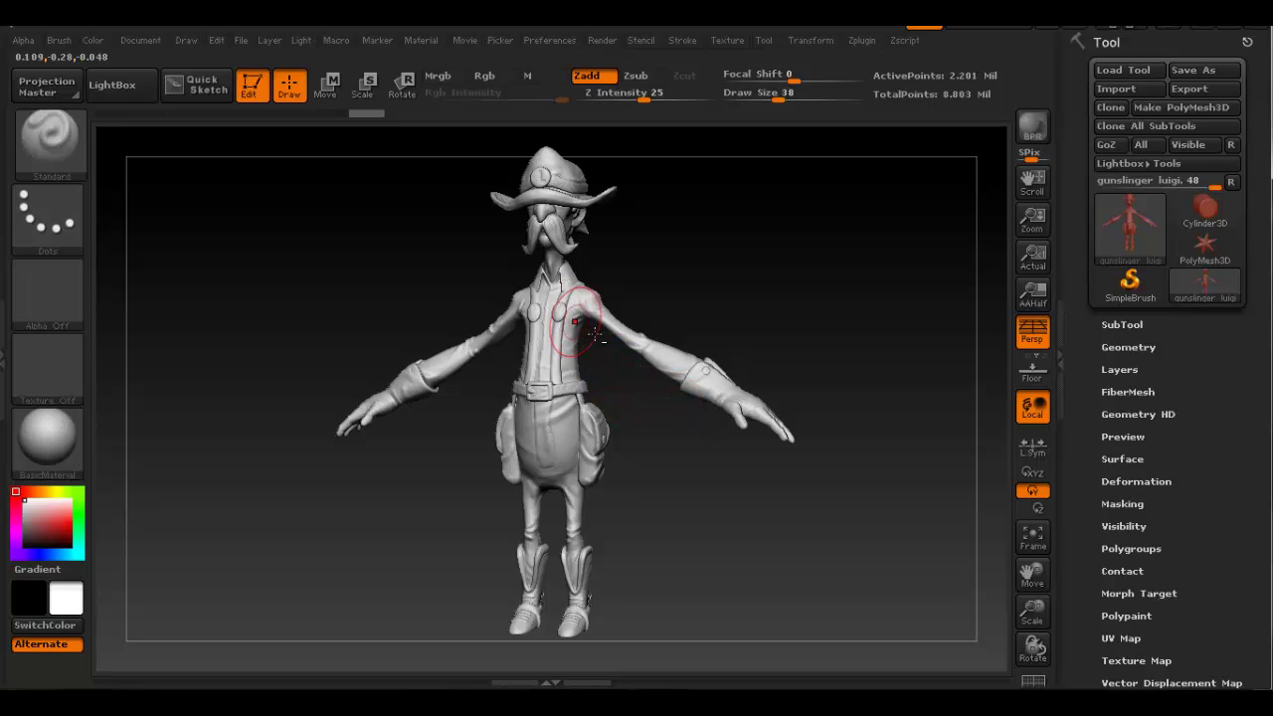
mouse_move(593, 398)
mouse_down()
mouse_move(616, 400)
mouse_move(524, 392)
mouse_move(579, 398)
mouse_up()
right_drag(579, 399, 576, 398)
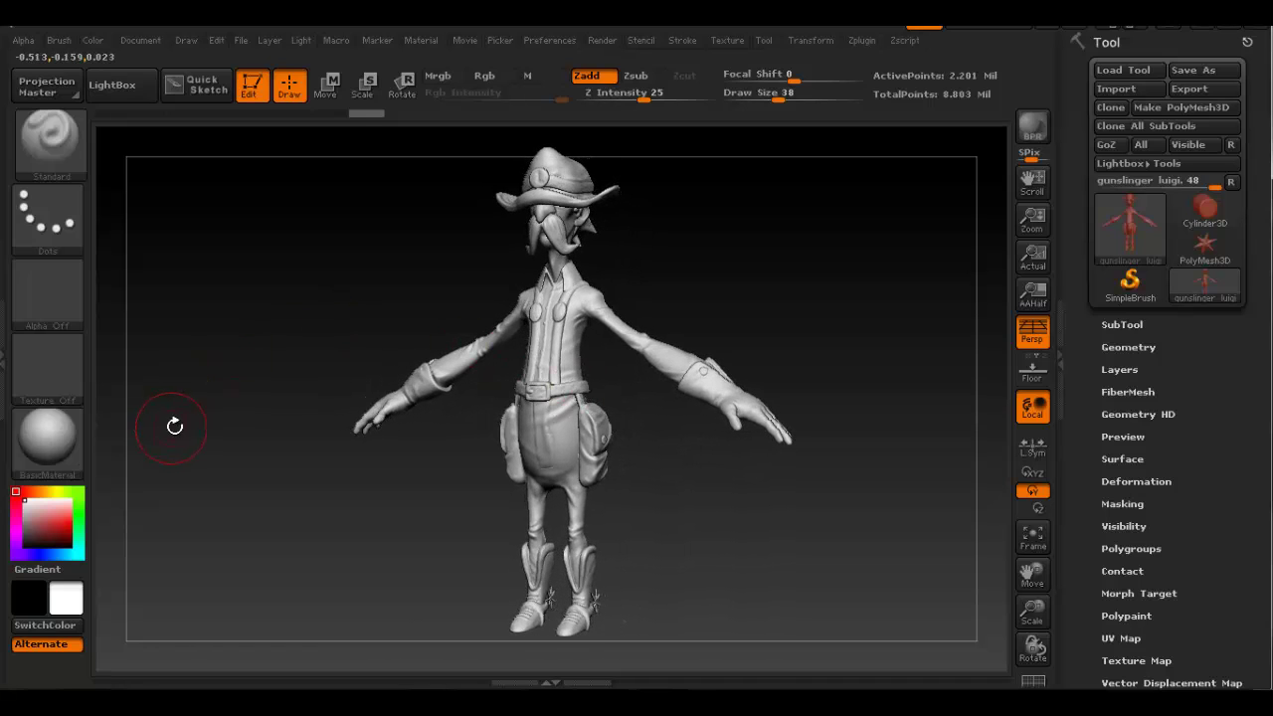
mouse_move(60, 429)
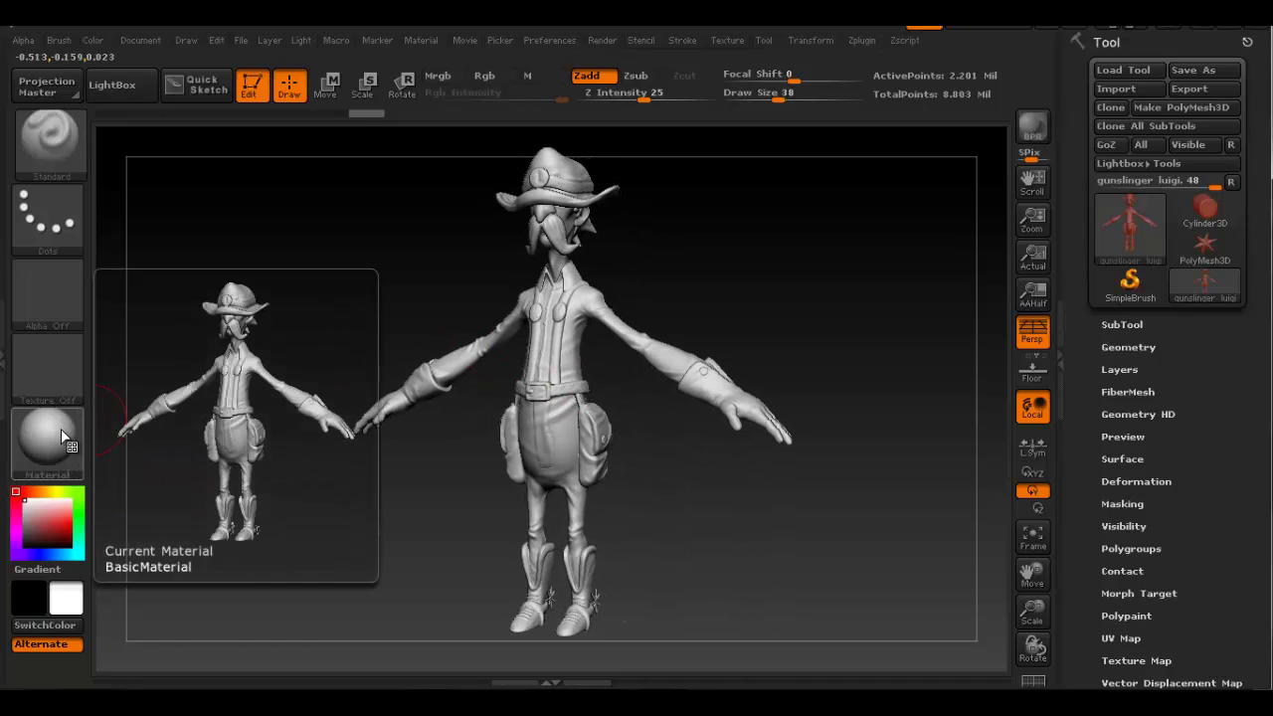
click(61, 429)
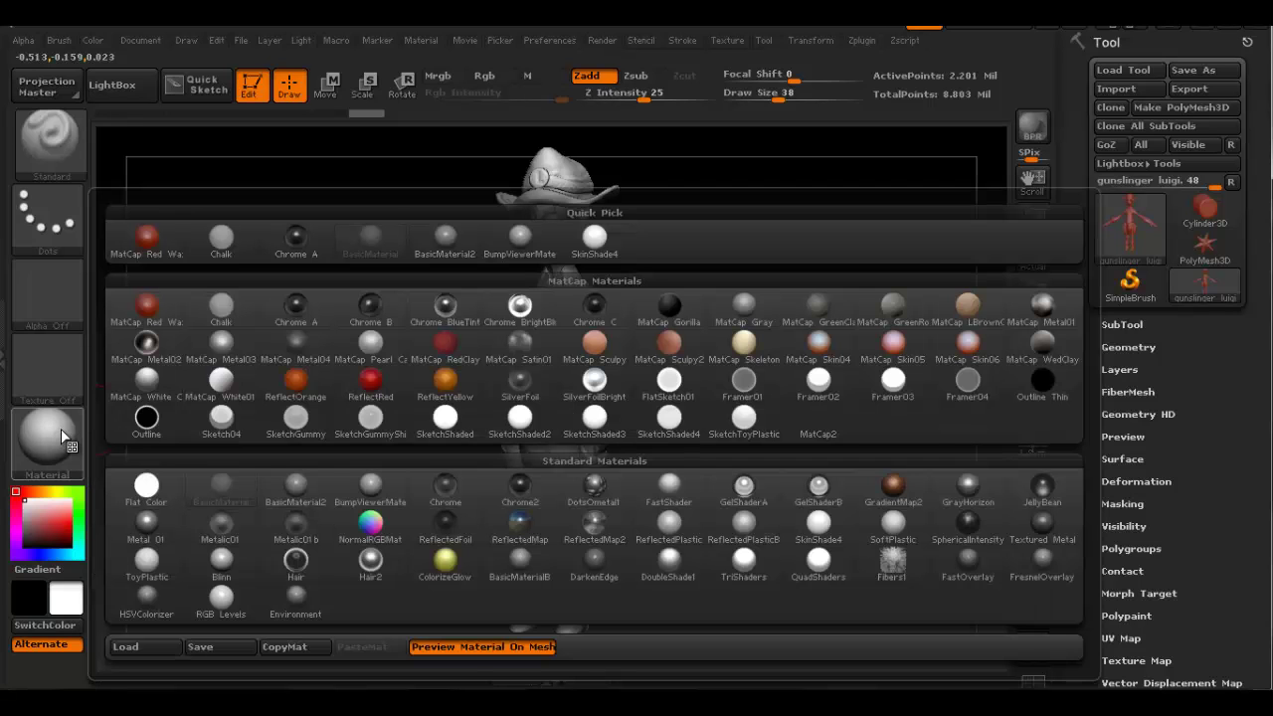
mouse_move(228, 482)
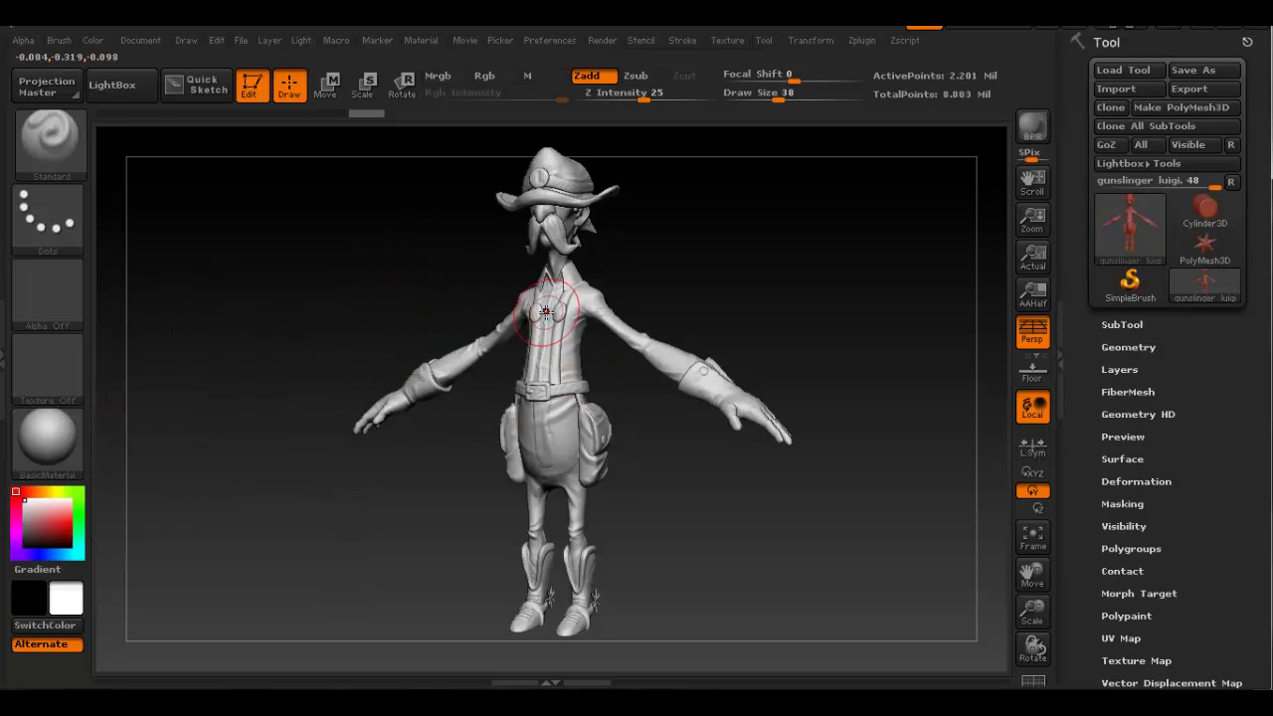
alt+right_drag(558, 367, 467, 377)
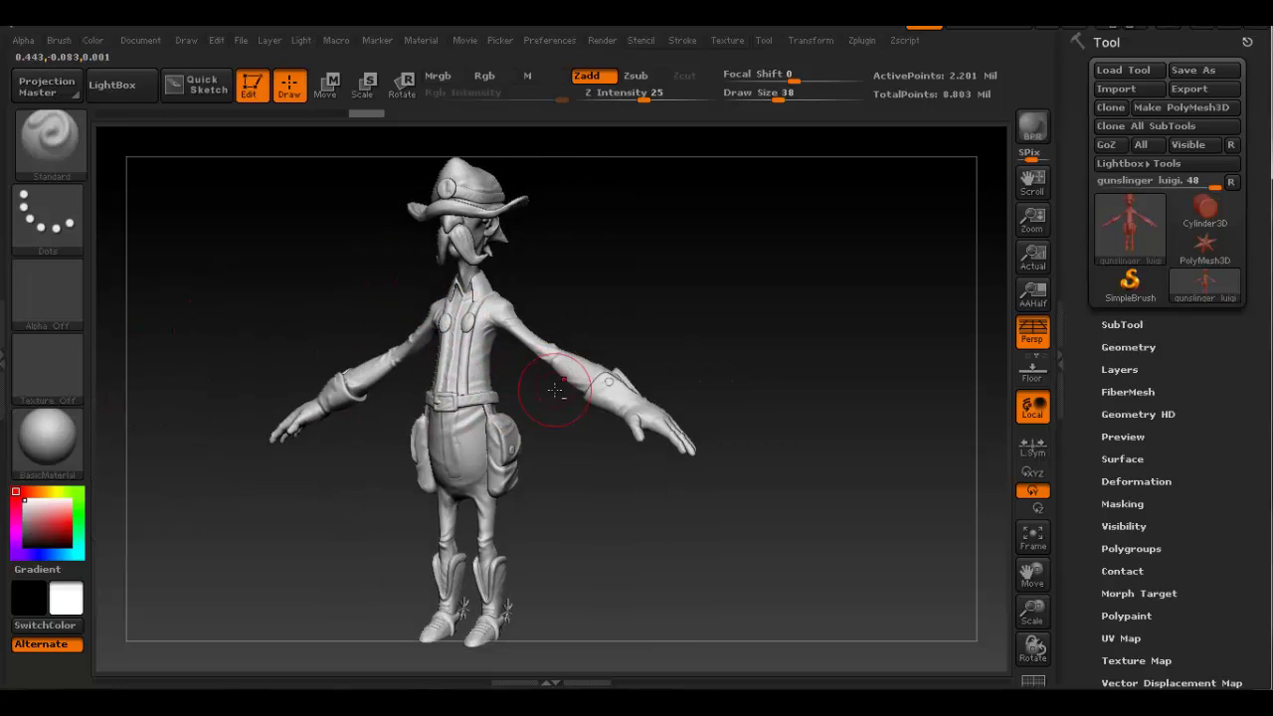
right_drag(554, 390, 587, 379)
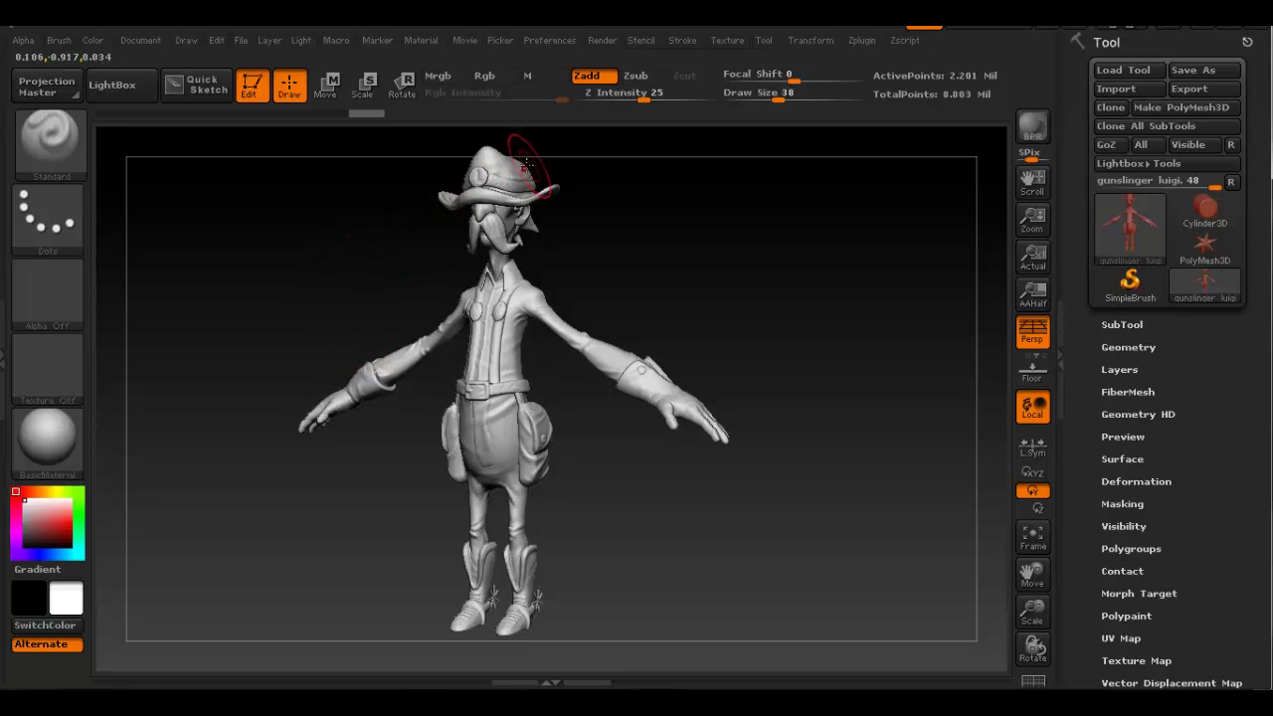
Step: Set the Standard brush to affect colour only by enabling Rgb and disabling Zadd
click(487, 78)
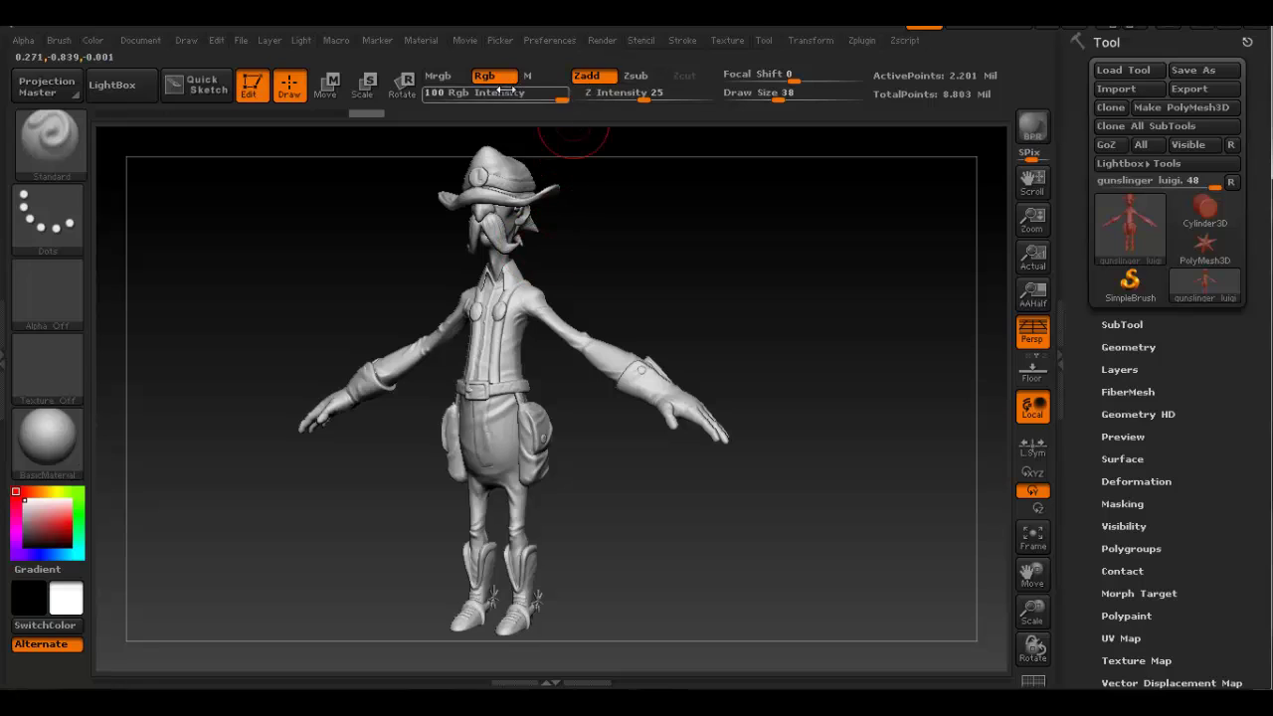
click(597, 80)
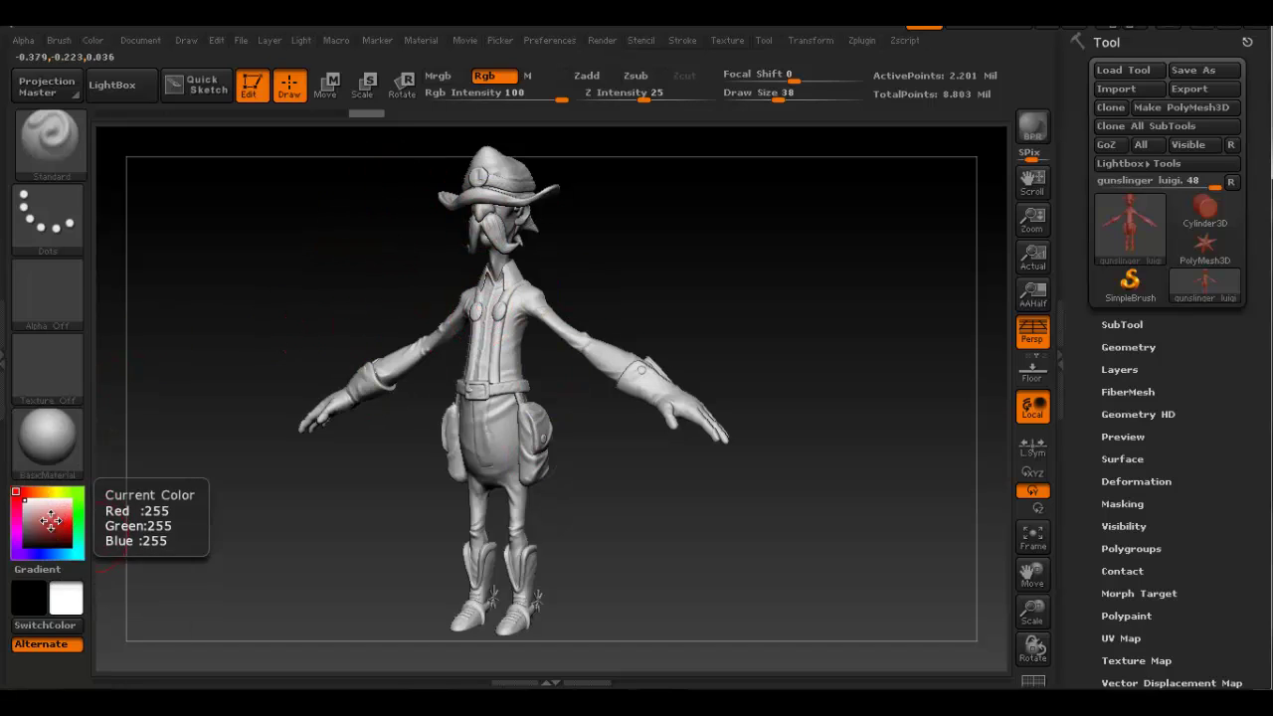
Step: Choose a pale skin tone of R 201, G 164, B 145 and fill the whole model with it
mouse_move(72, 601)
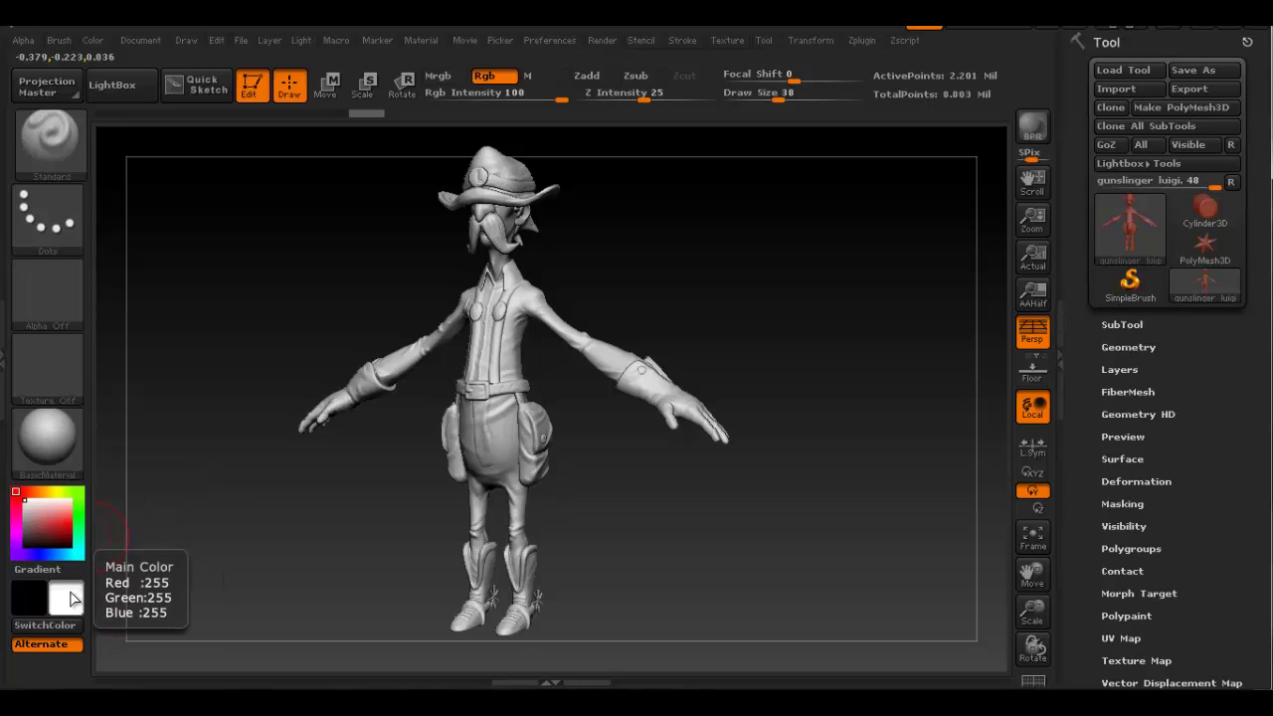
click(36, 506)
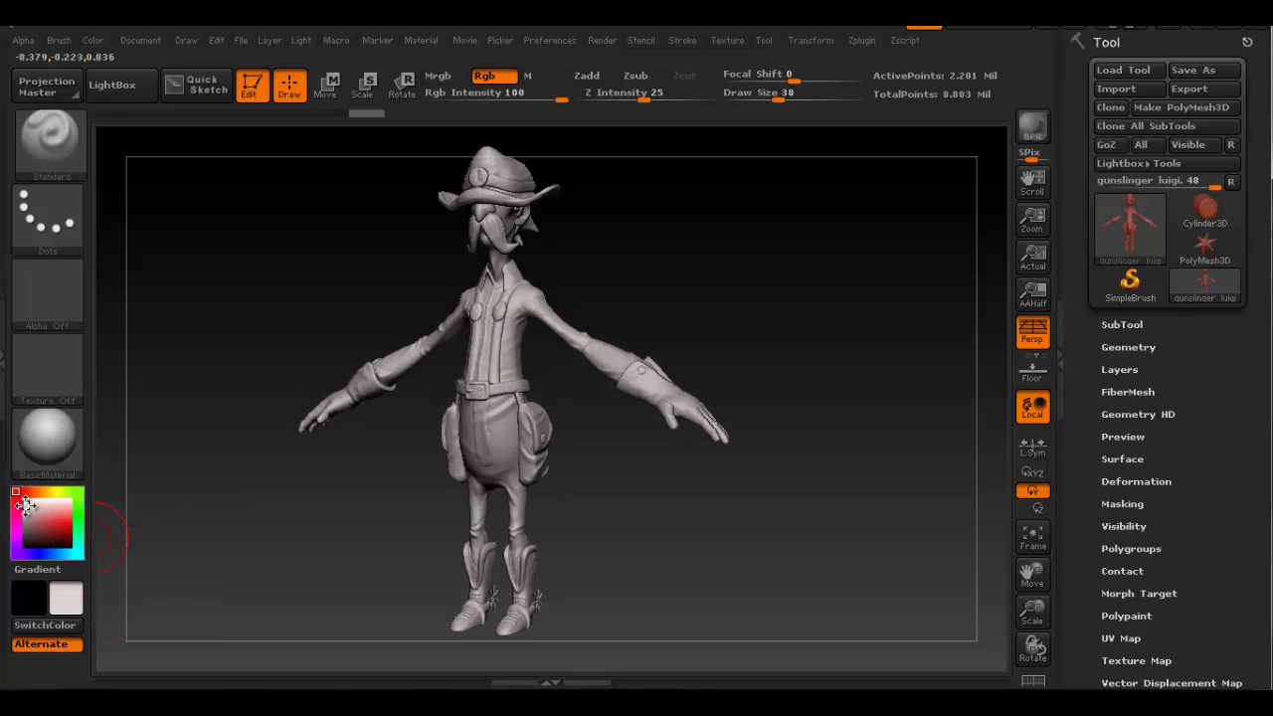
click(38, 522)
click(33, 492)
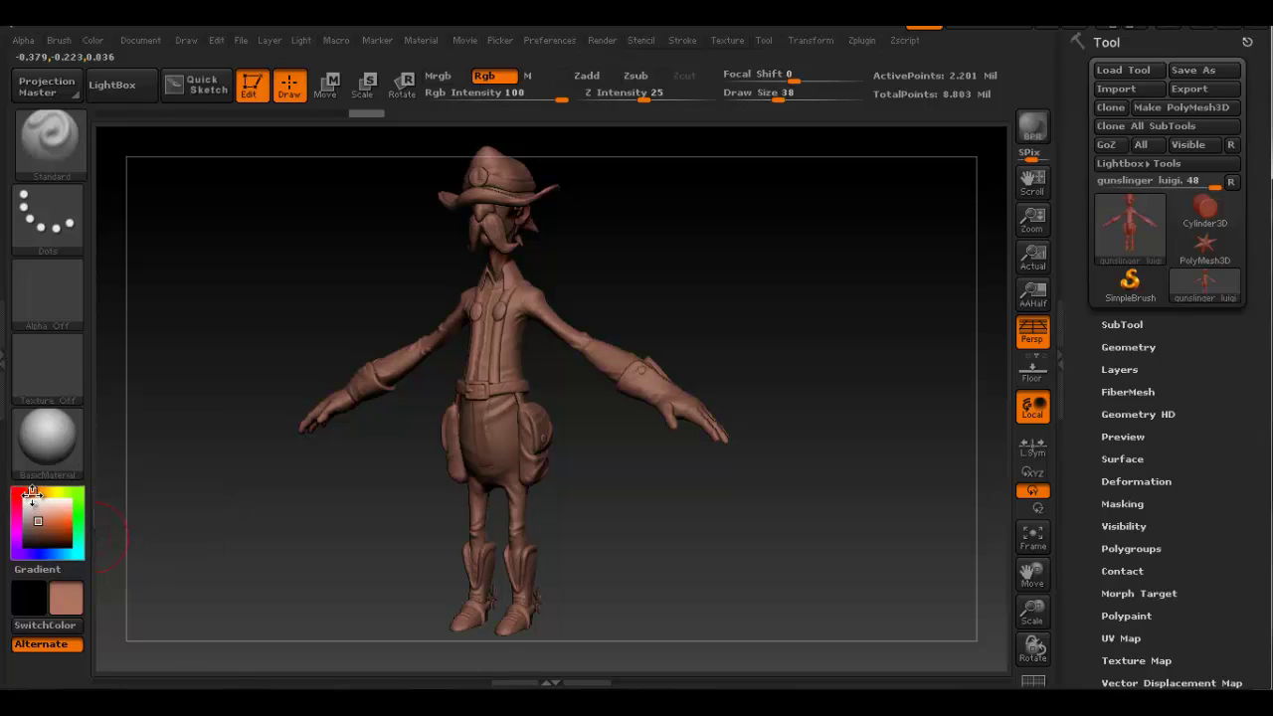
click(35, 511)
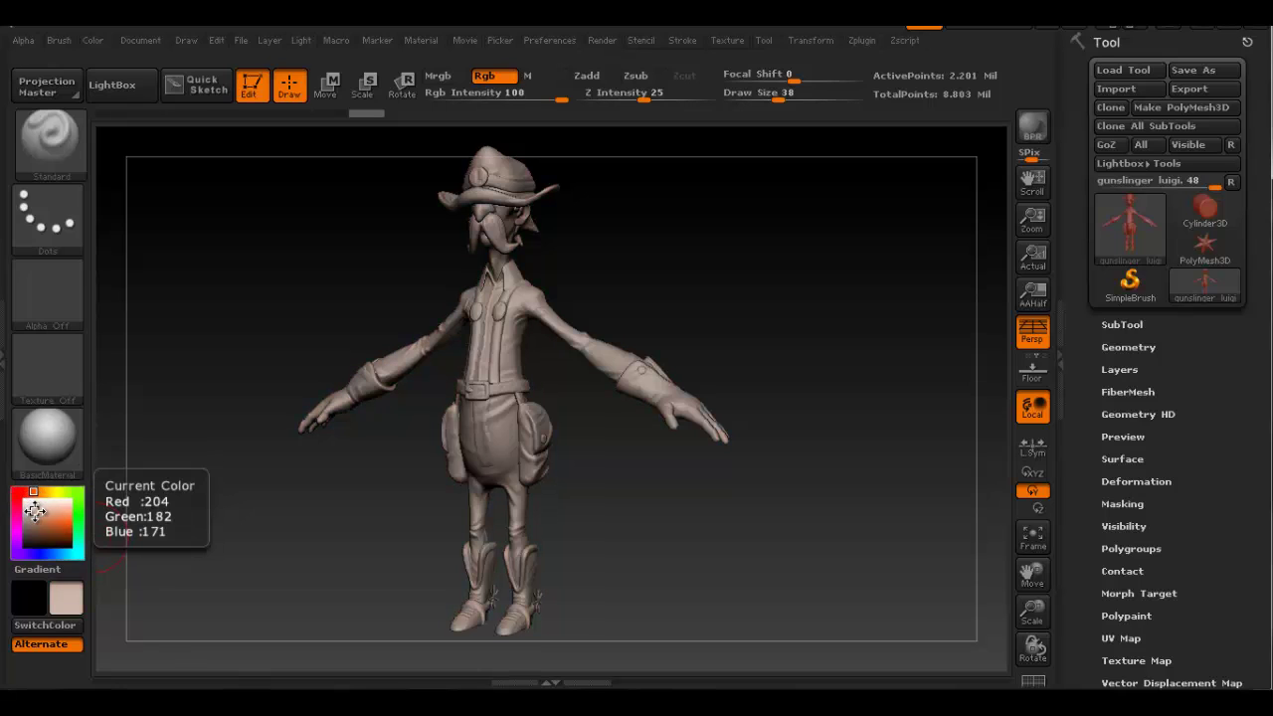
click(38, 512)
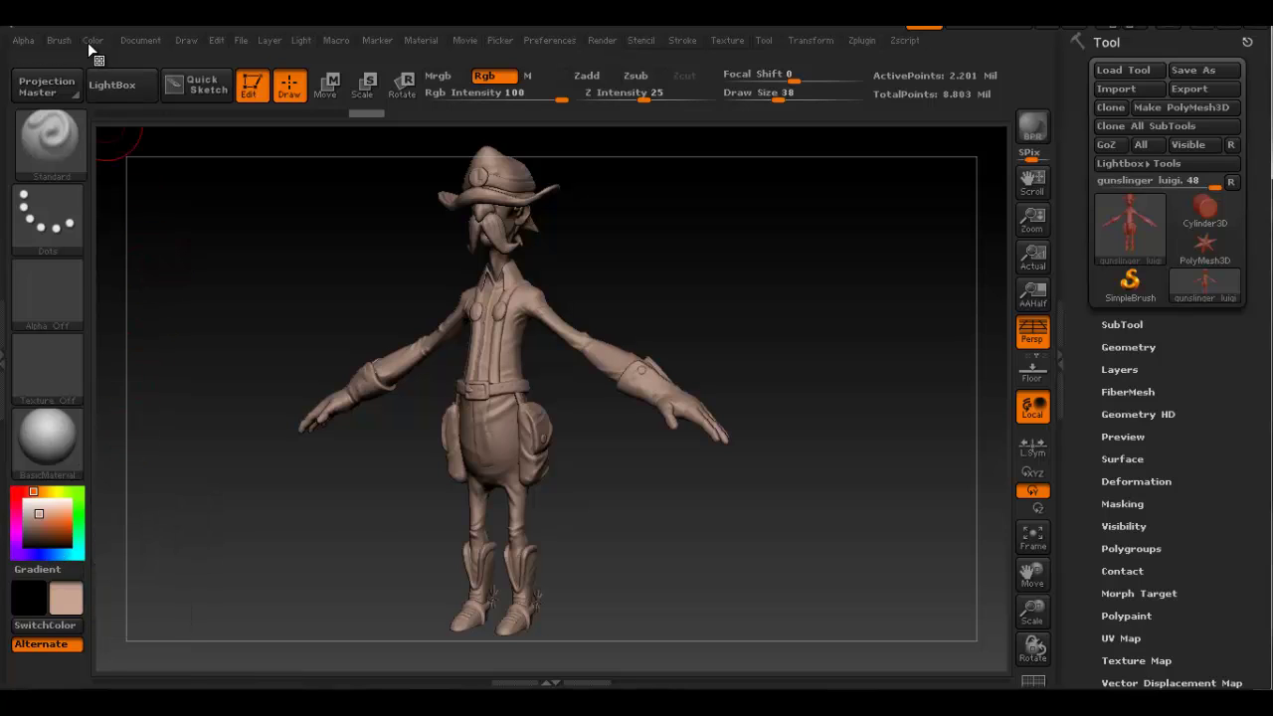
click(90, 41)
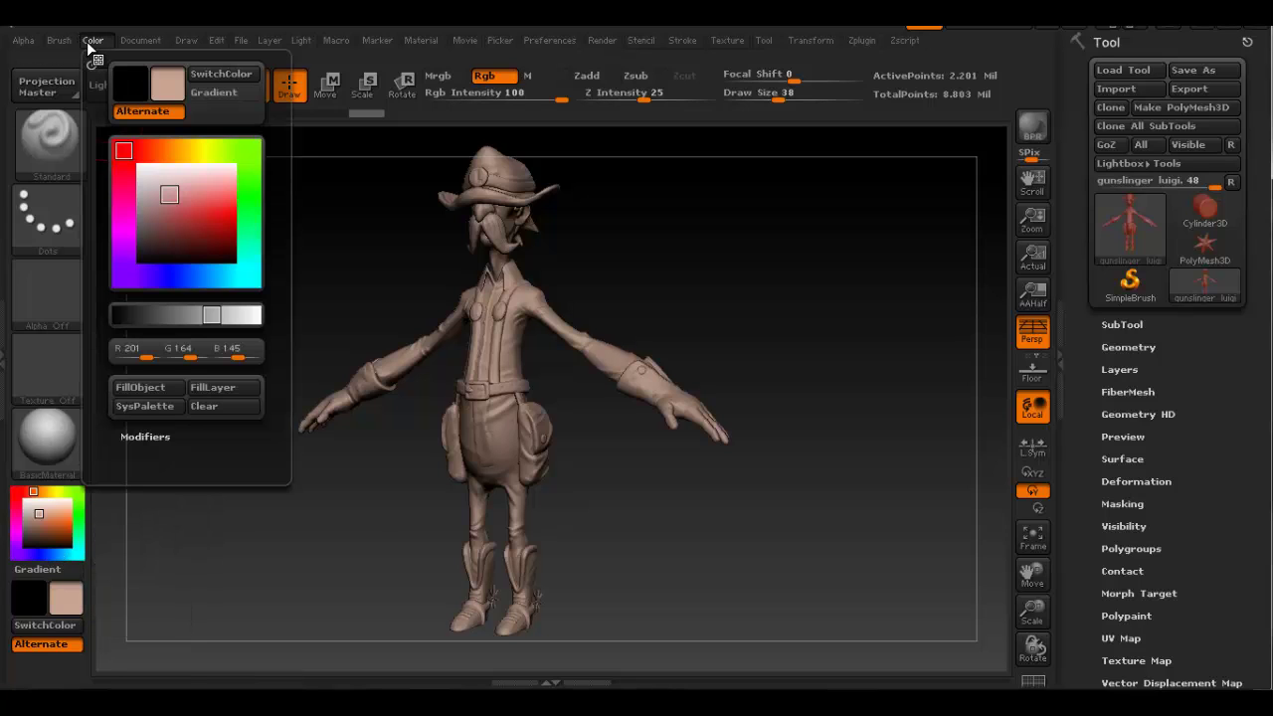
click(159, 387)
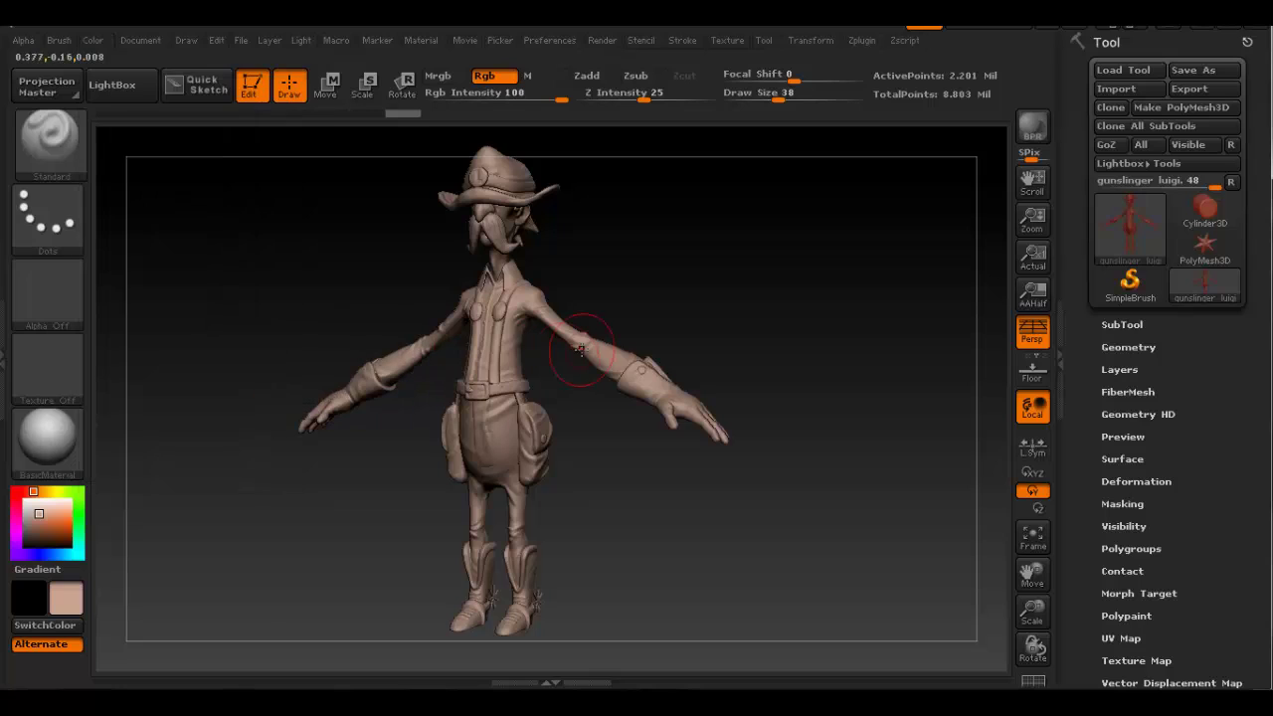
Step: Test other current colours against the filled model and inspect the character from the front and up close
click(59, 515)
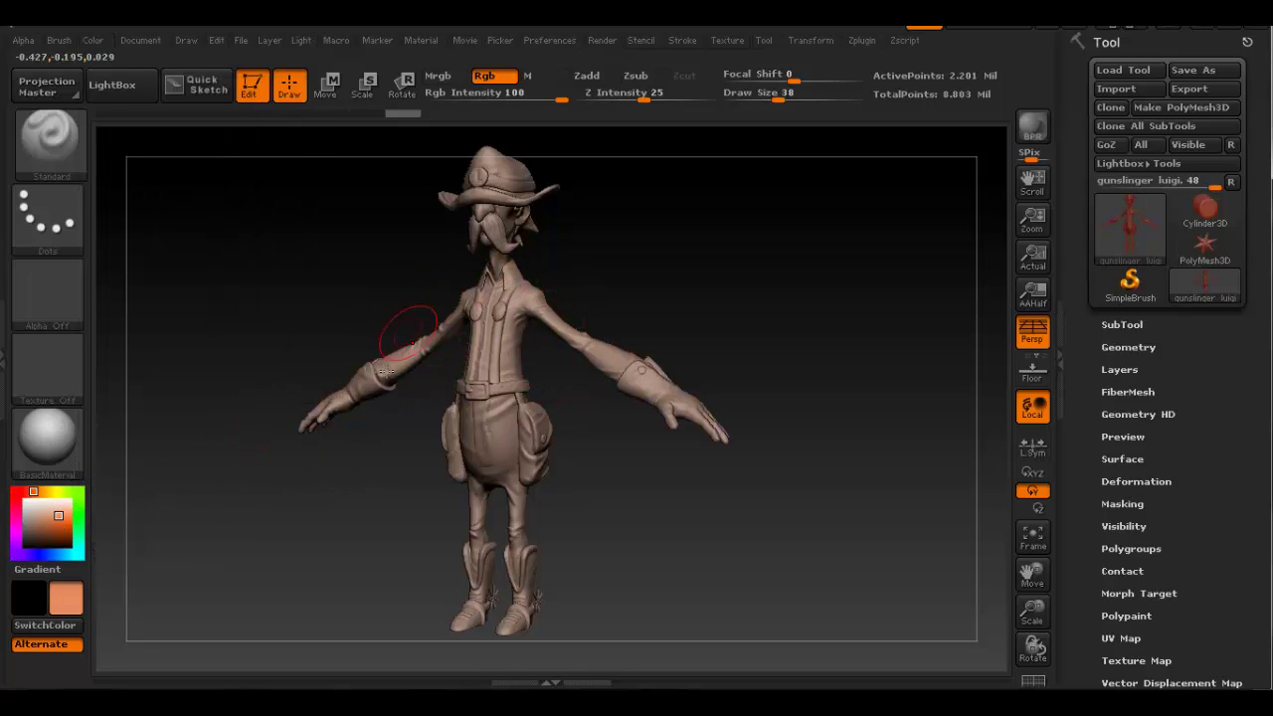
click(34, 512)
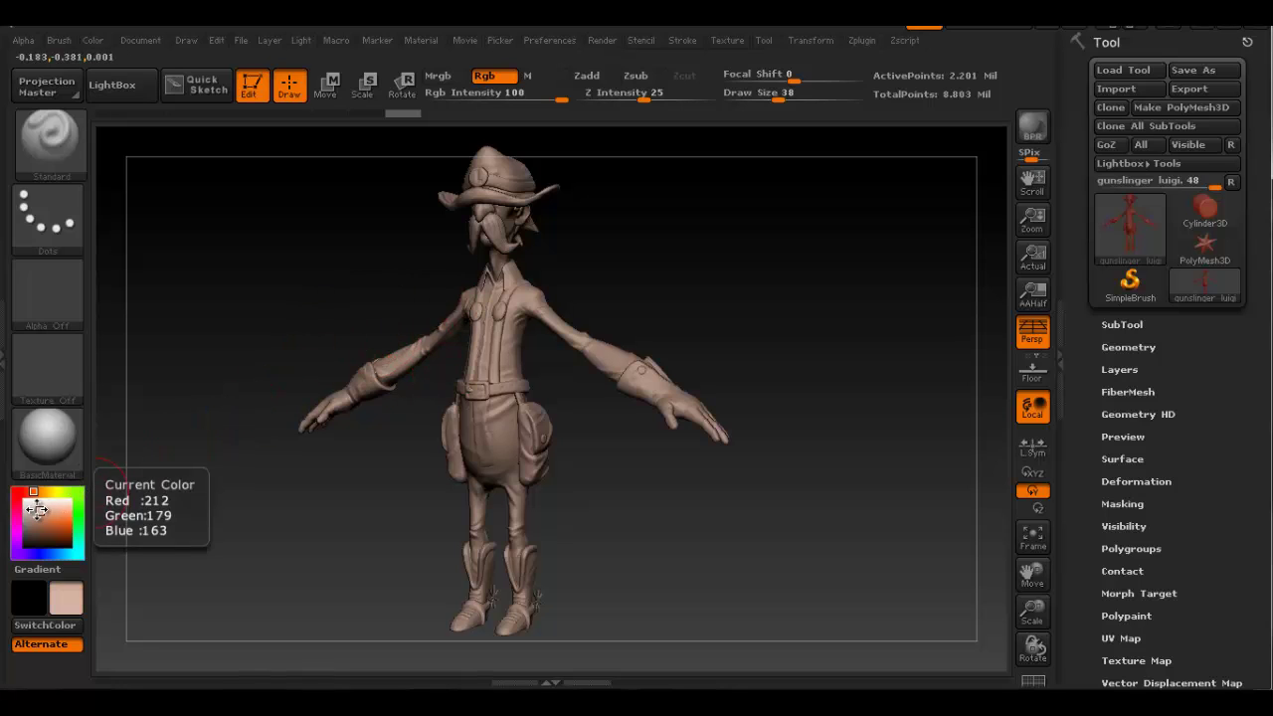
drag(381, 448, 209, 428)
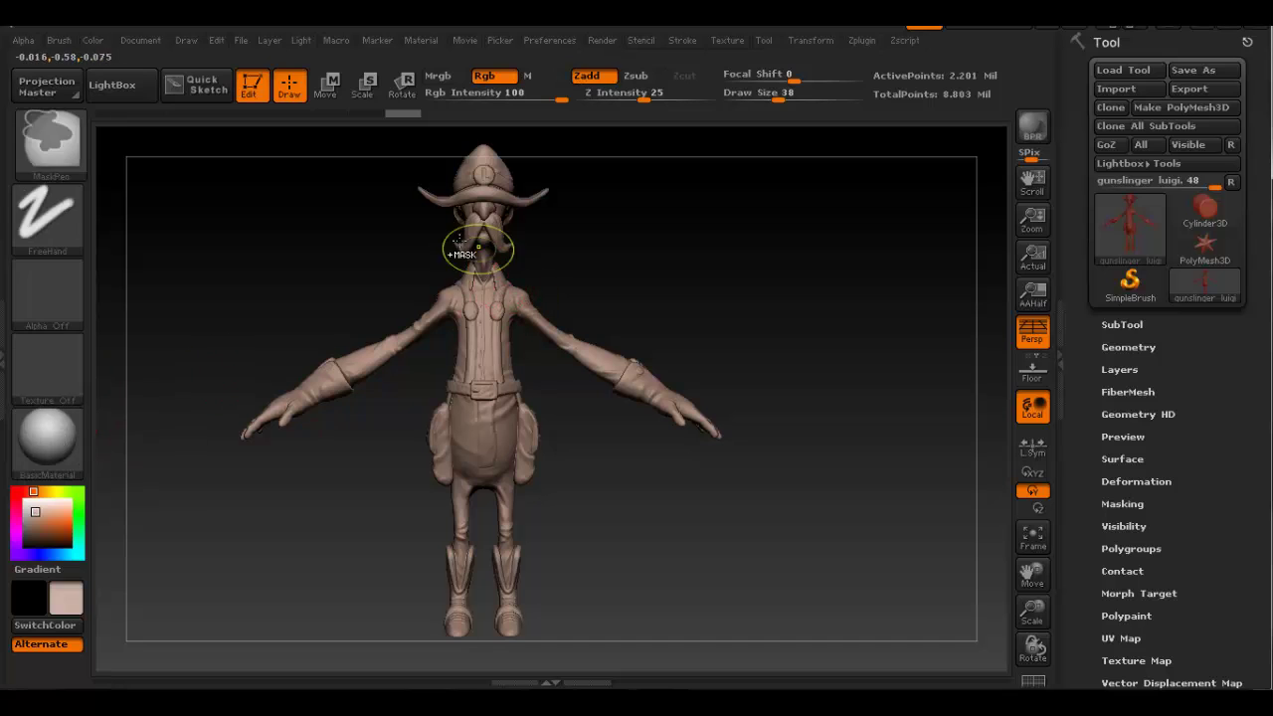
alt+drag(637, 224, 644, 363)
mouse_move(565, 270)
alt+mouse_down()
mouse_move(566, 347)
mouse_move(676, 332)
mouse_move(600, 328)
alt+mouse_up()
right_drag(598, 330, 623, 338)
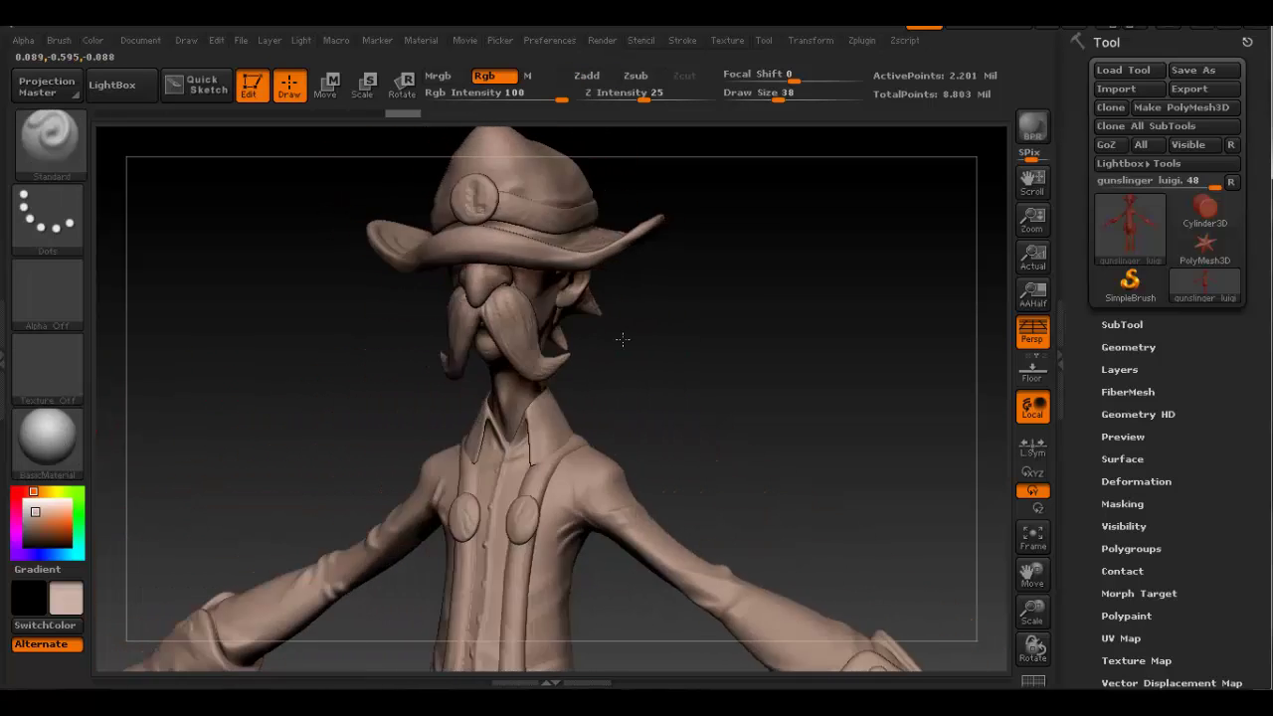
ctrl+right_drag(684, 494, 596, 509)
alt+drag(552, 447, 527, 338)
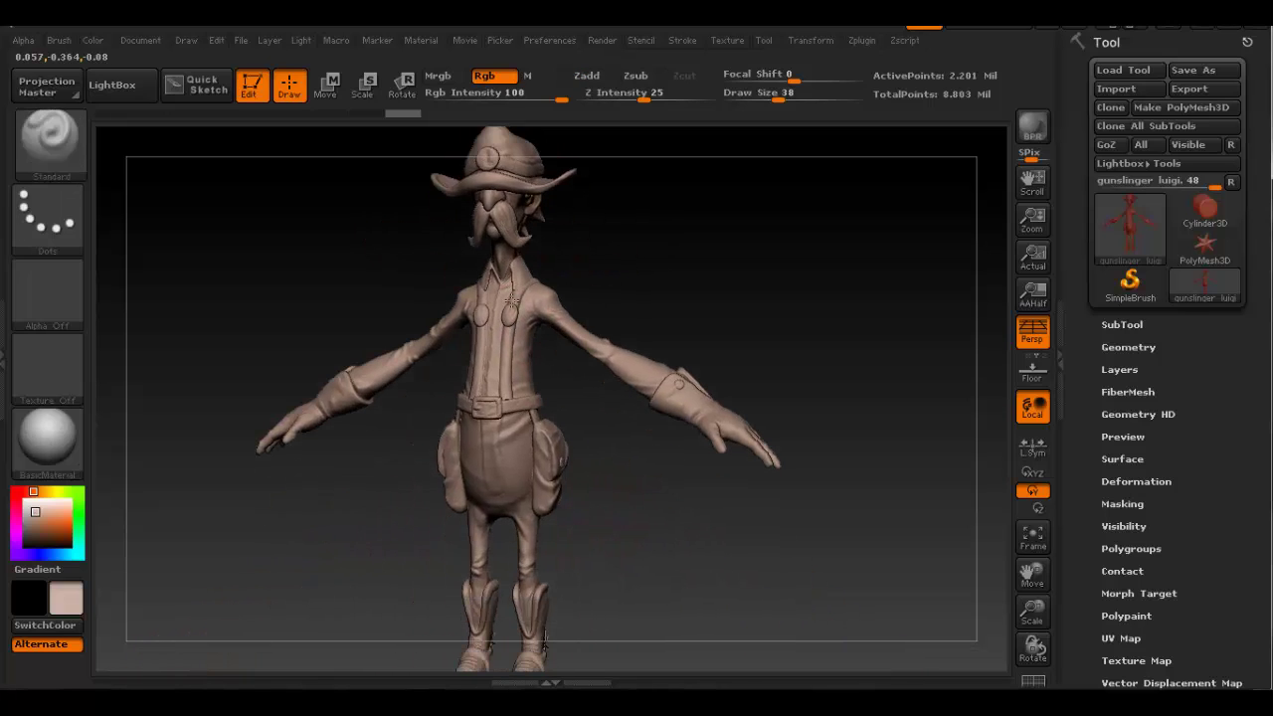
Step: Preview the model with the MatCap Red Wax material
click(72, 437)
click(154, 246)
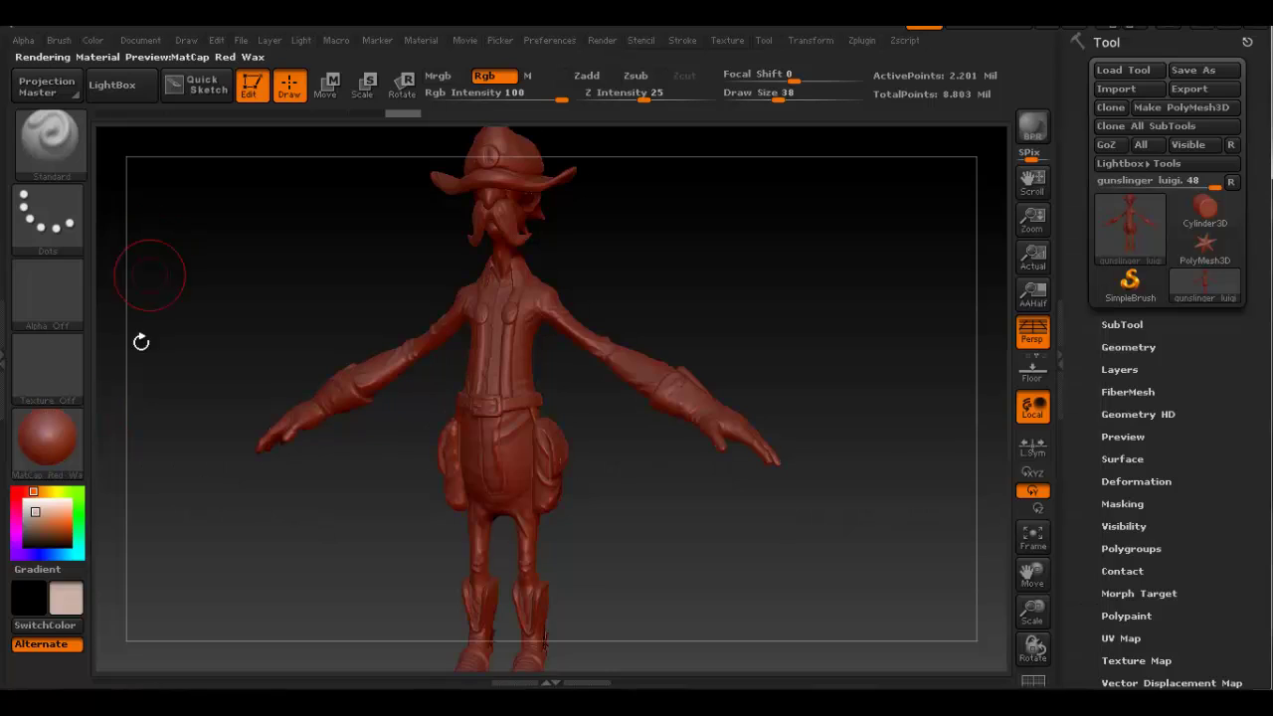
mouse_move(556, 346)
mouse_down()
mouse_move(481, 342)
mouse_move(564, 341)
mouse_up()
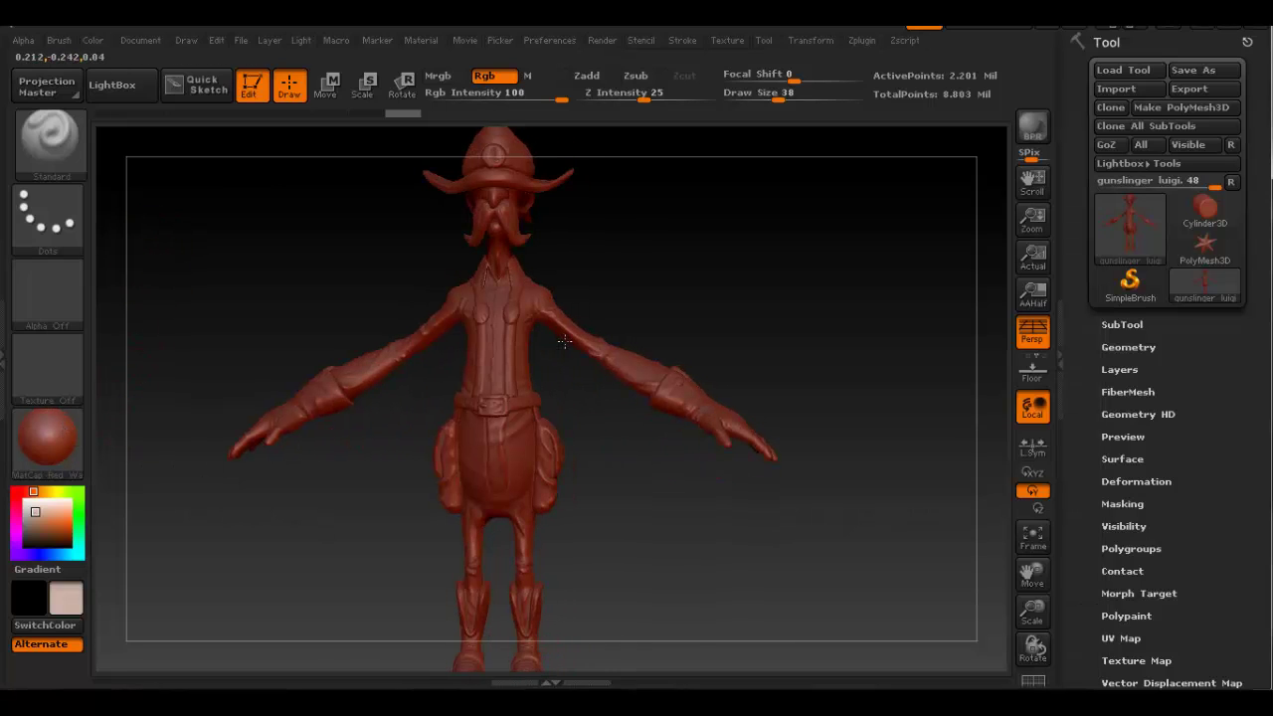
Step: Apply the SkinShade4 material to the model and check it from another angle
click(73, 423)
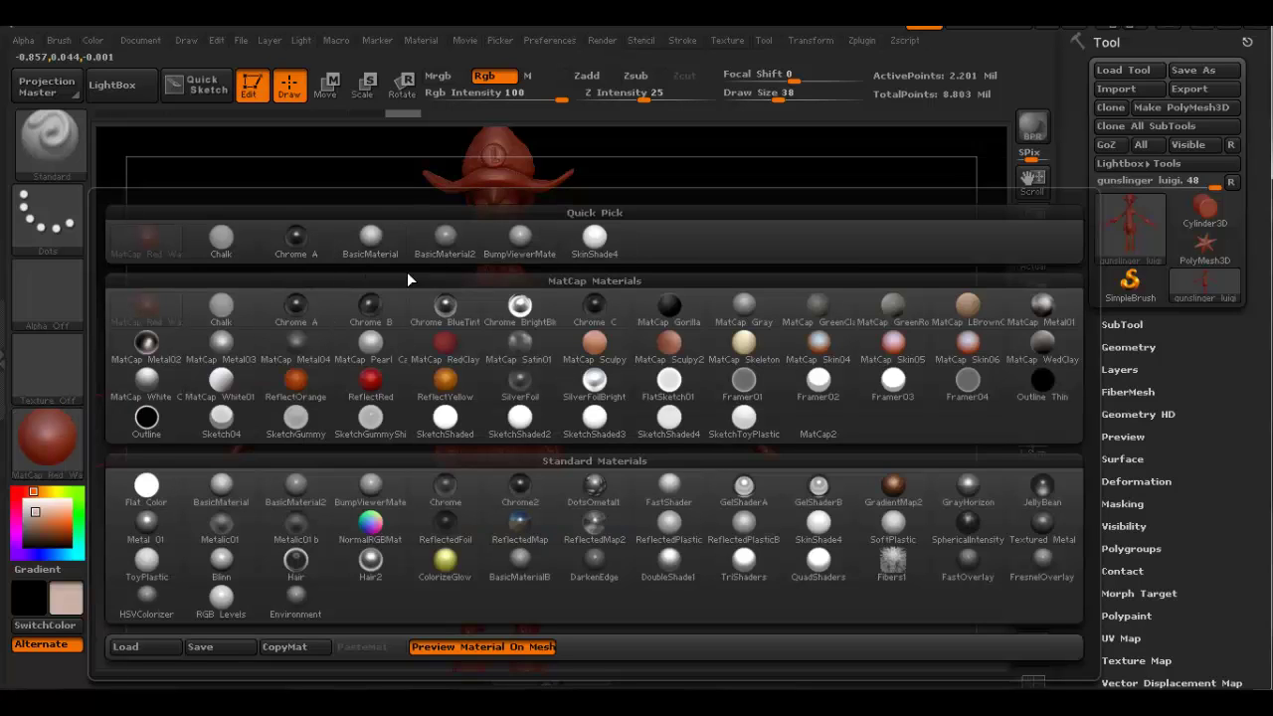
click(605, 243)
drag(605, 236, 567, 333)
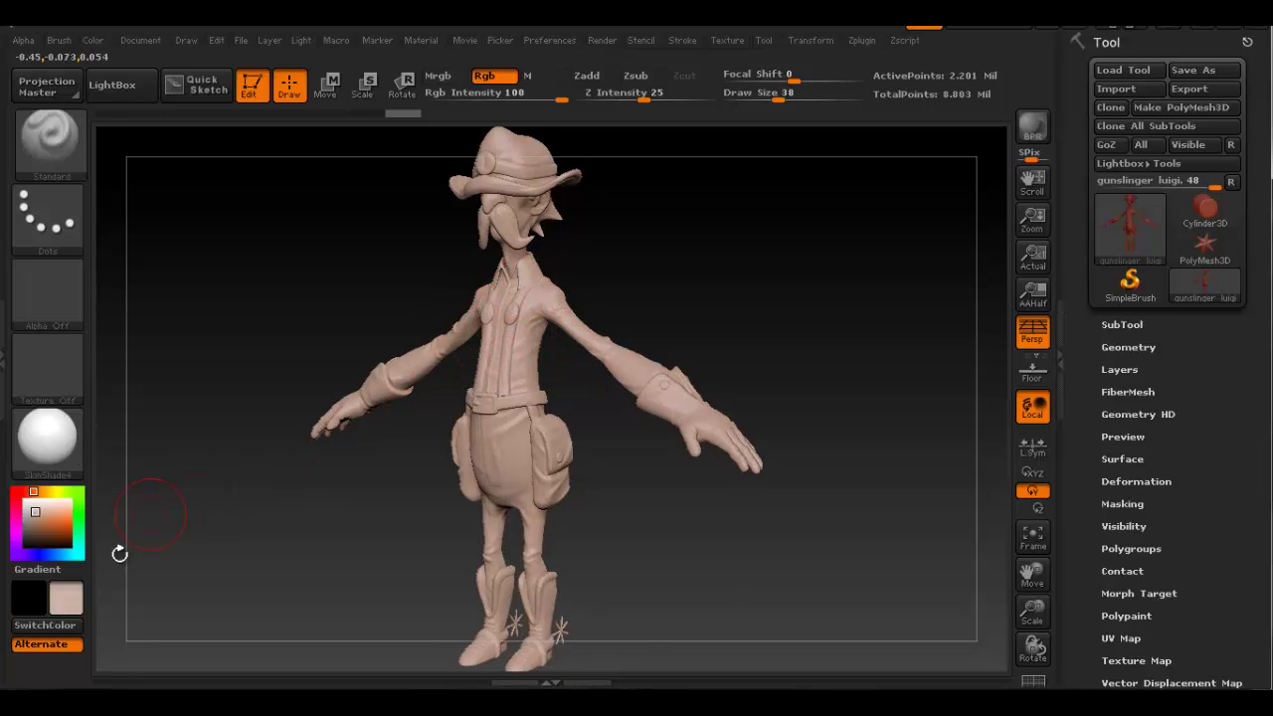
Step: Fill the whole model with an orange tone of R 213, G 121, B 75
click(52, 512)
click(95, 40)
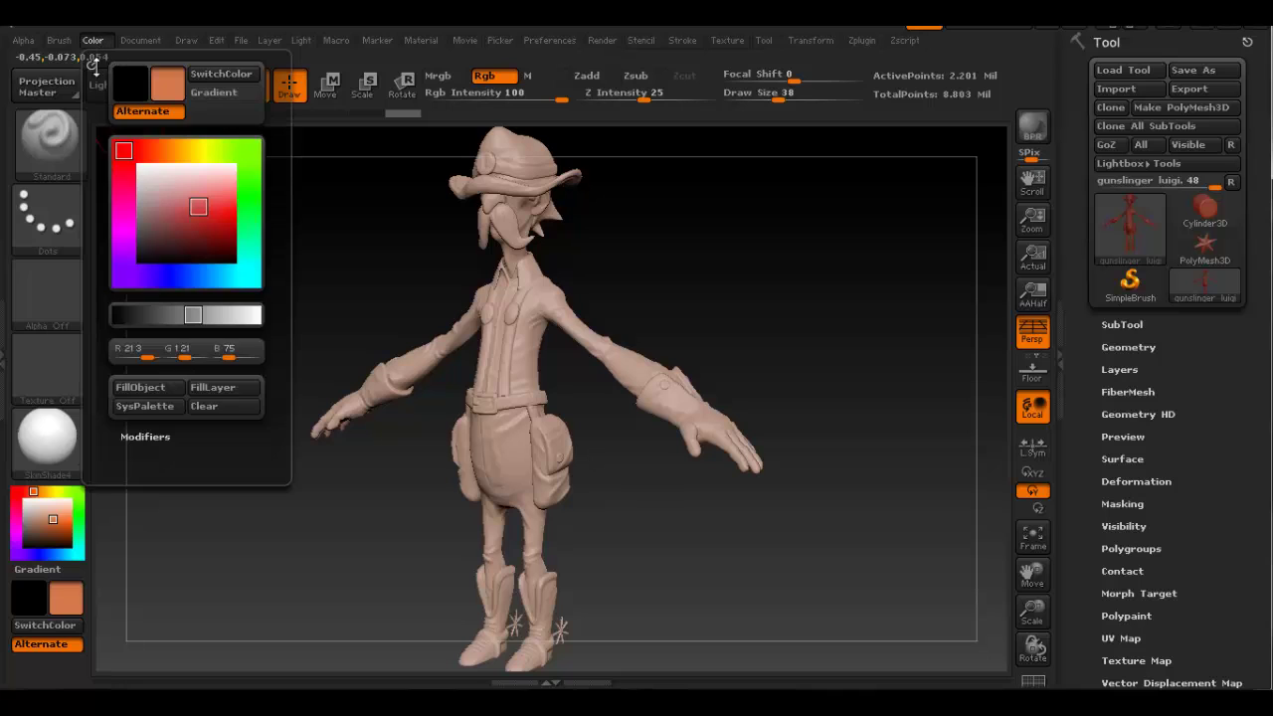
click(147, 388)
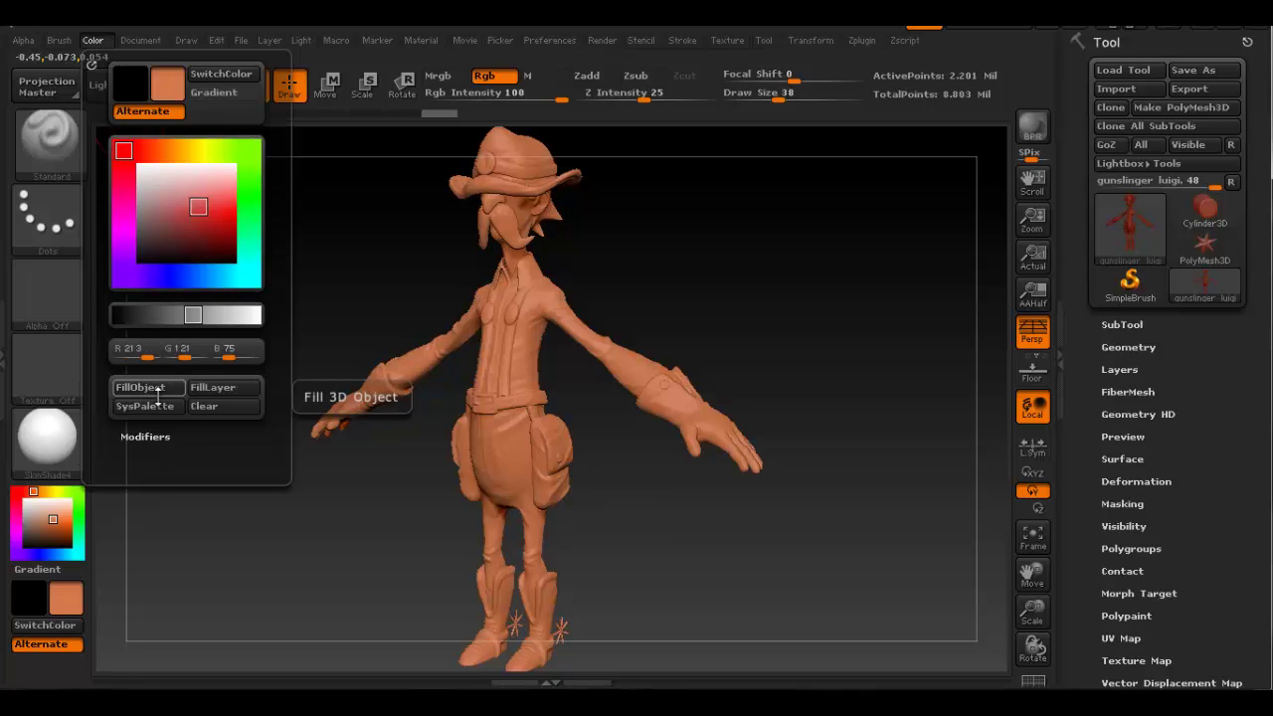
Step: Compare the filled model under BasicMaterial, and return it to SkinShade4
click(66, 443)
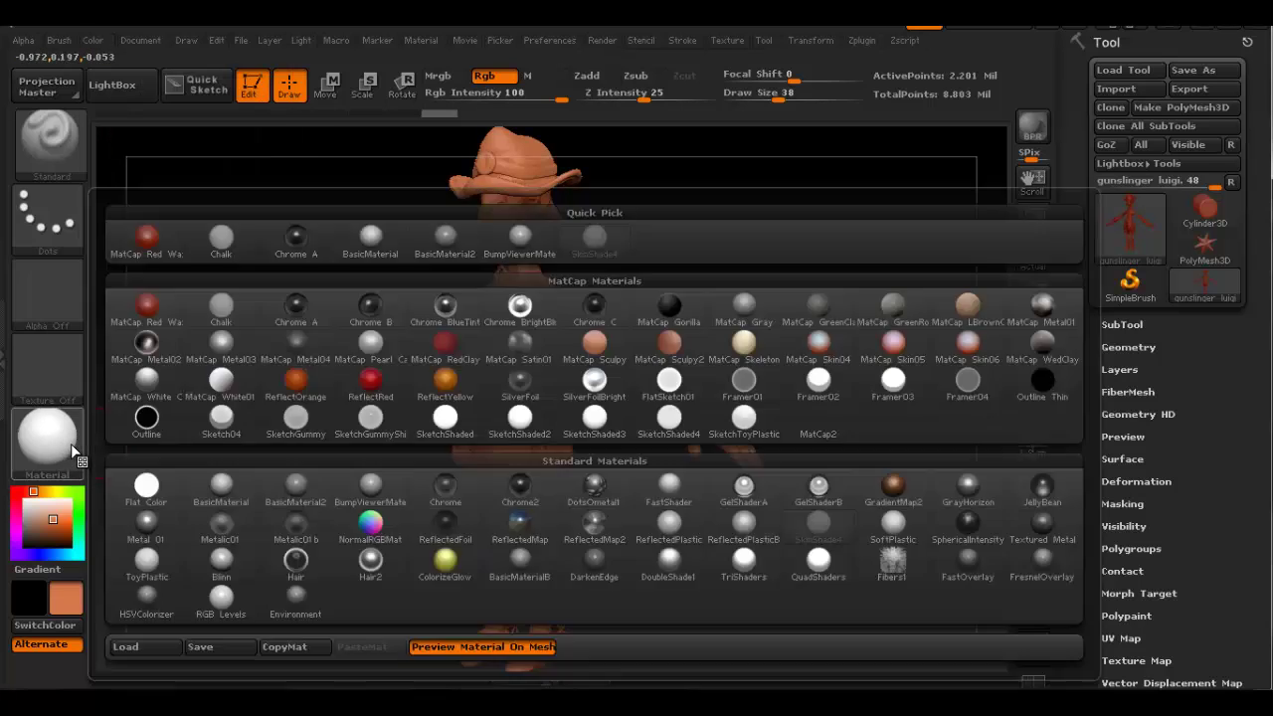
click(223, 488)
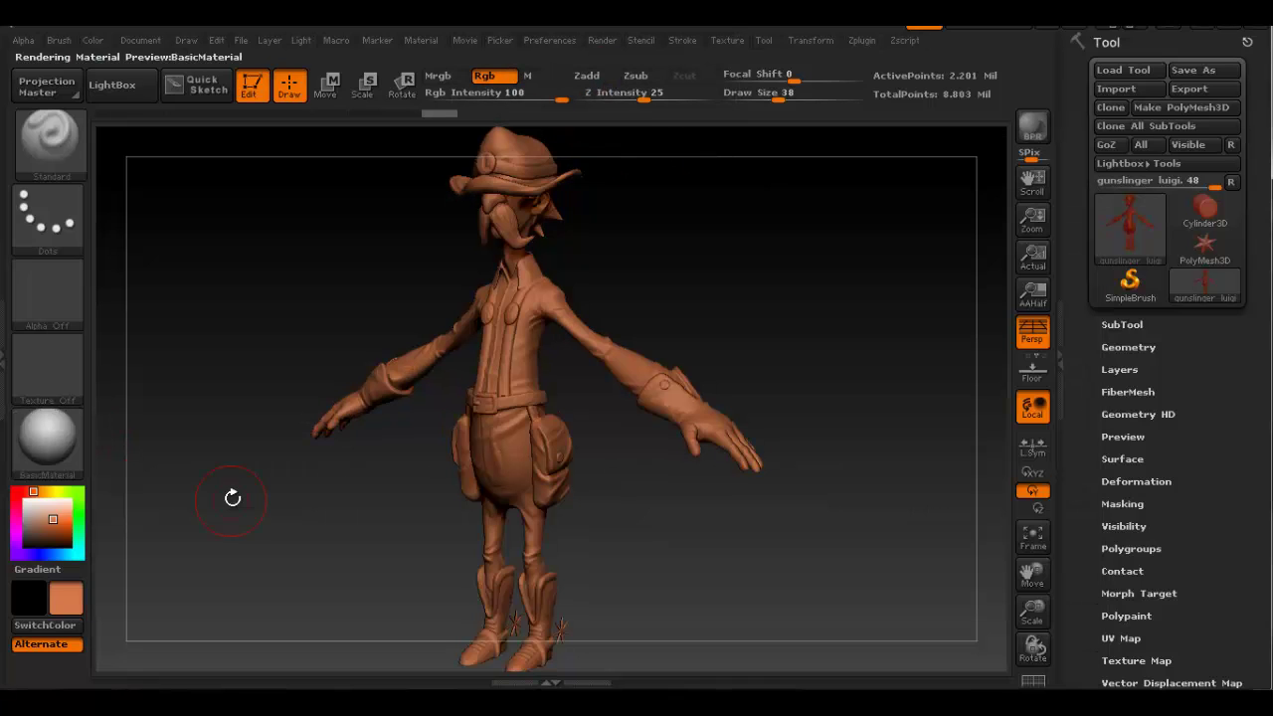
click(45, 439)
click(593, 235)
mouse_move(581, 313)
mouse_down()
mouse_move(563, 376)
mouse_move(564, 362)
mouse_up()
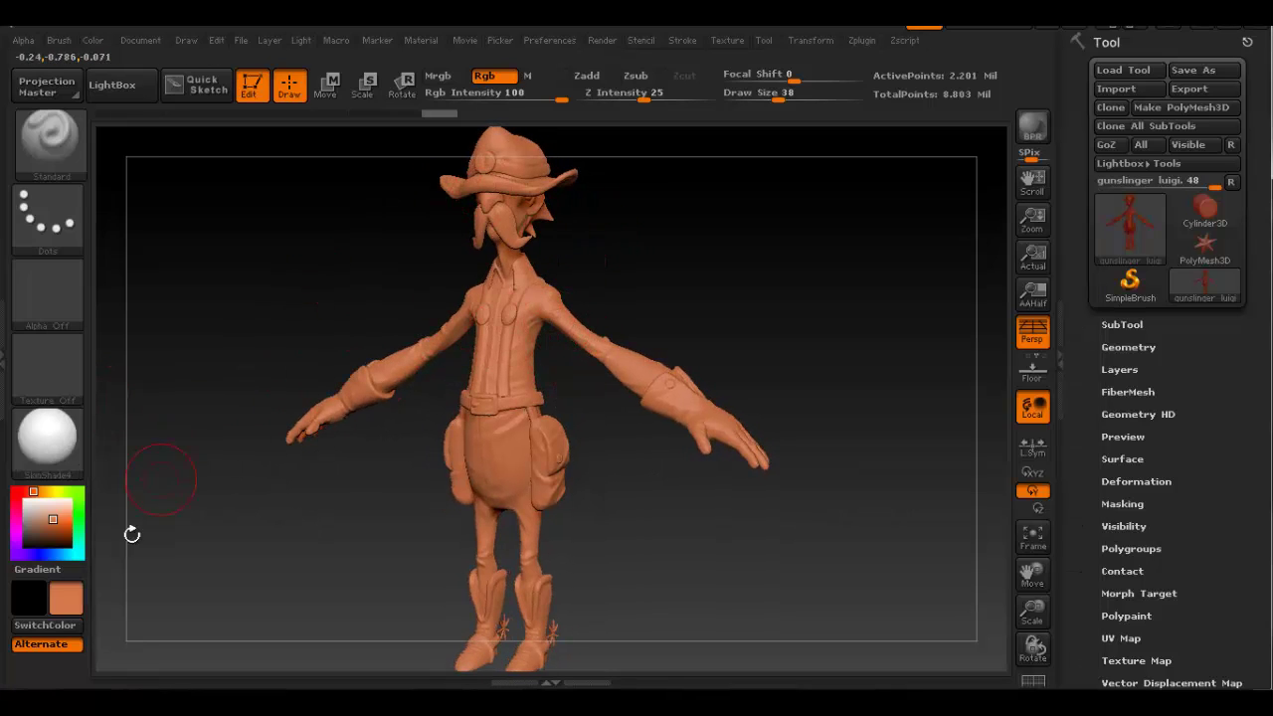
Step: Fill the whole model with a muted skin tone of R 185, G 140, B 117
click(80, 592)
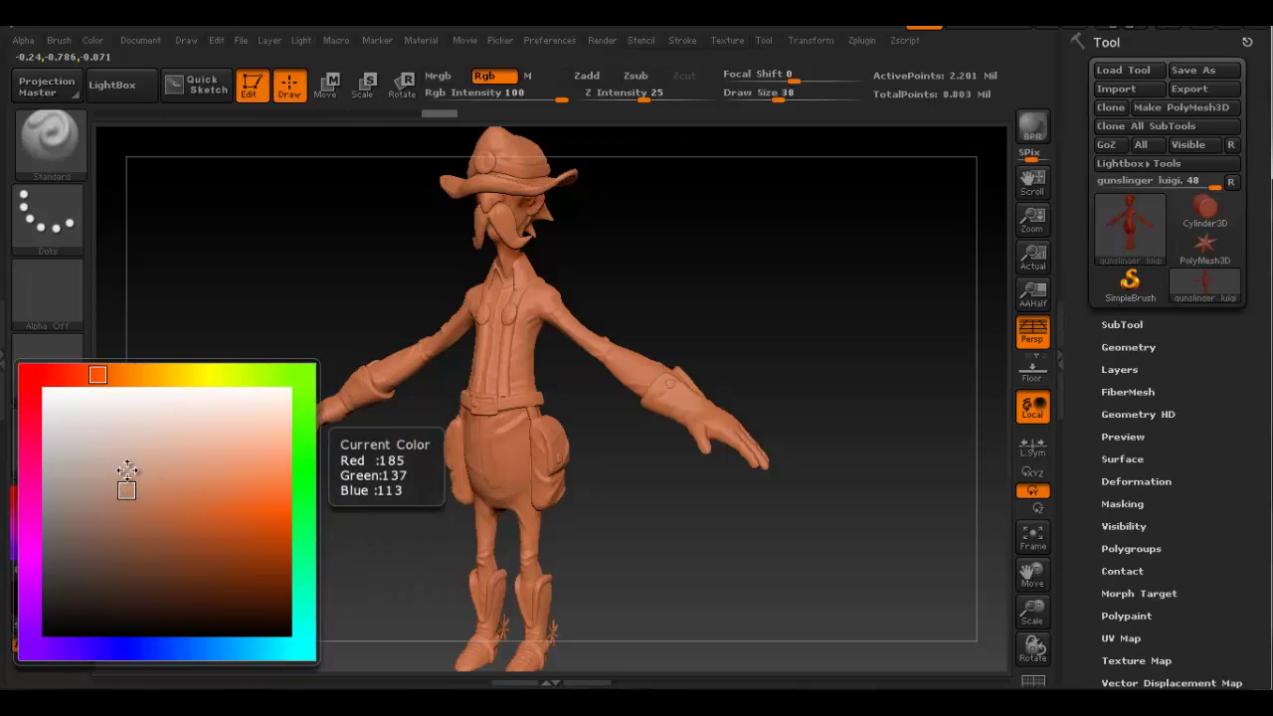
click(92, 41)
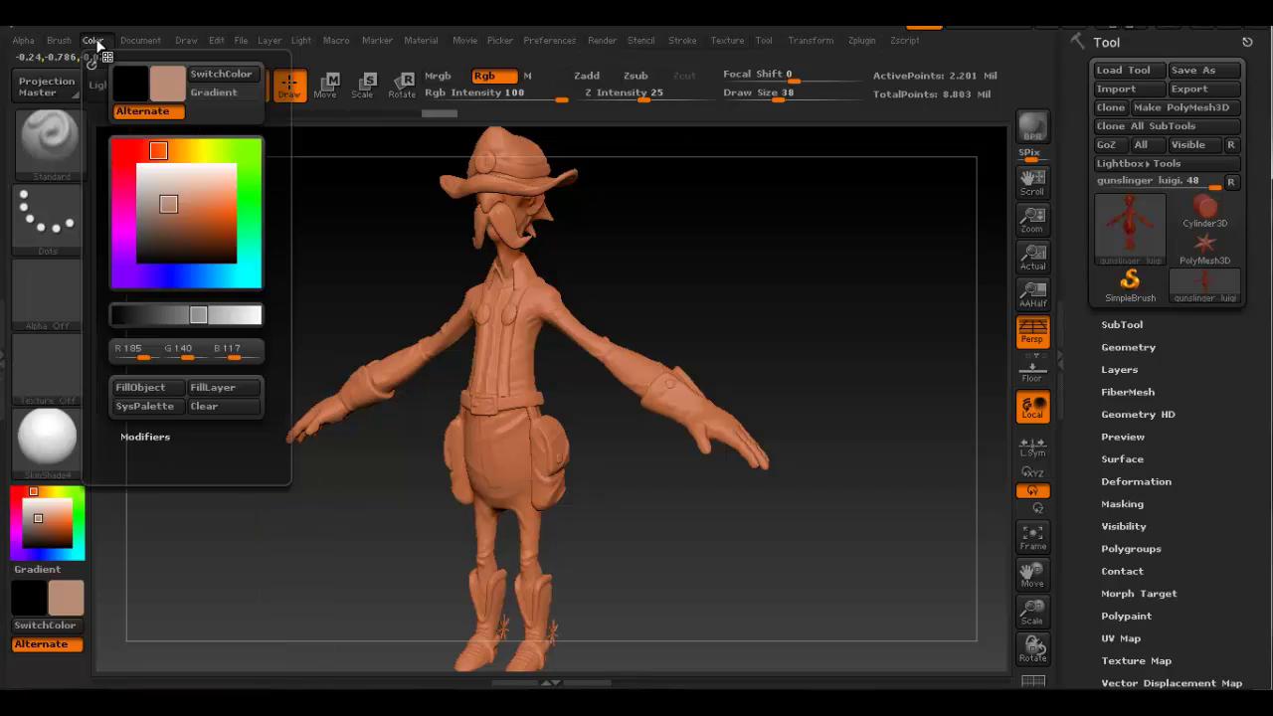
click(140, 387)
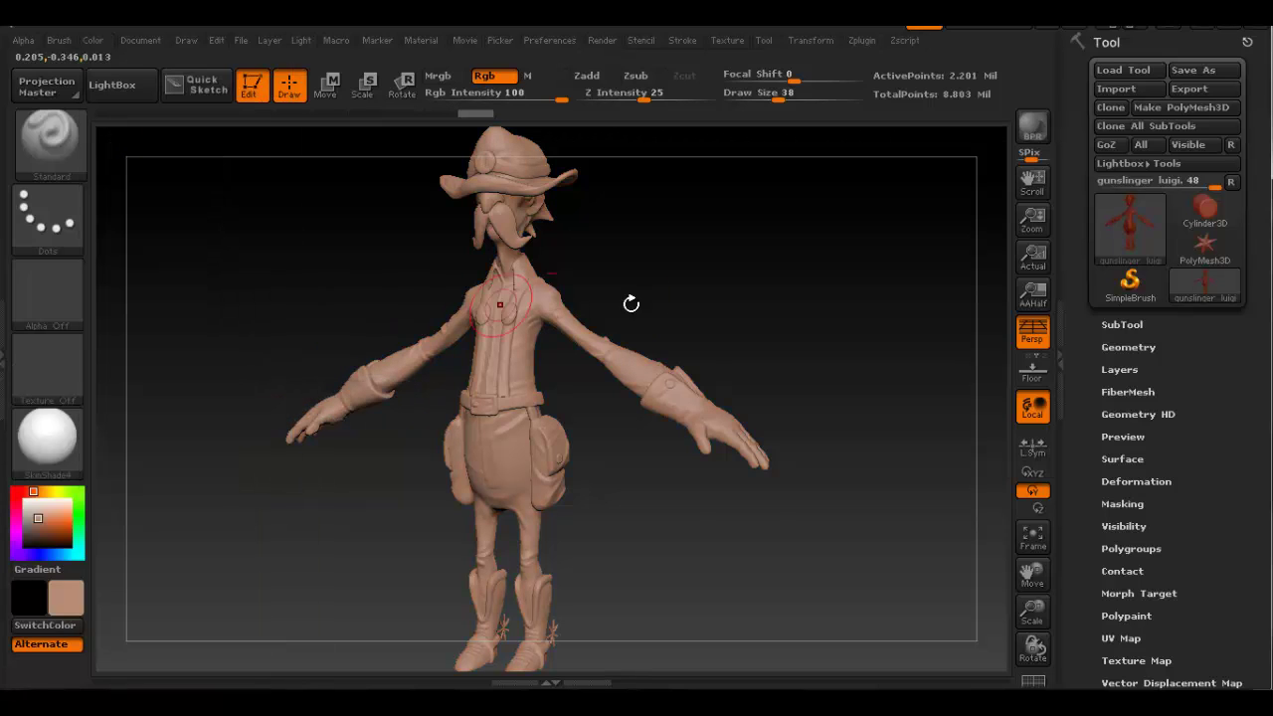
Step: Snap the character to a front view and bring up the Gunslinger Luigi model sheet in Windows Live Photo Gallery
shift+drag(561, 572, 566, 614)
click(599, 702)
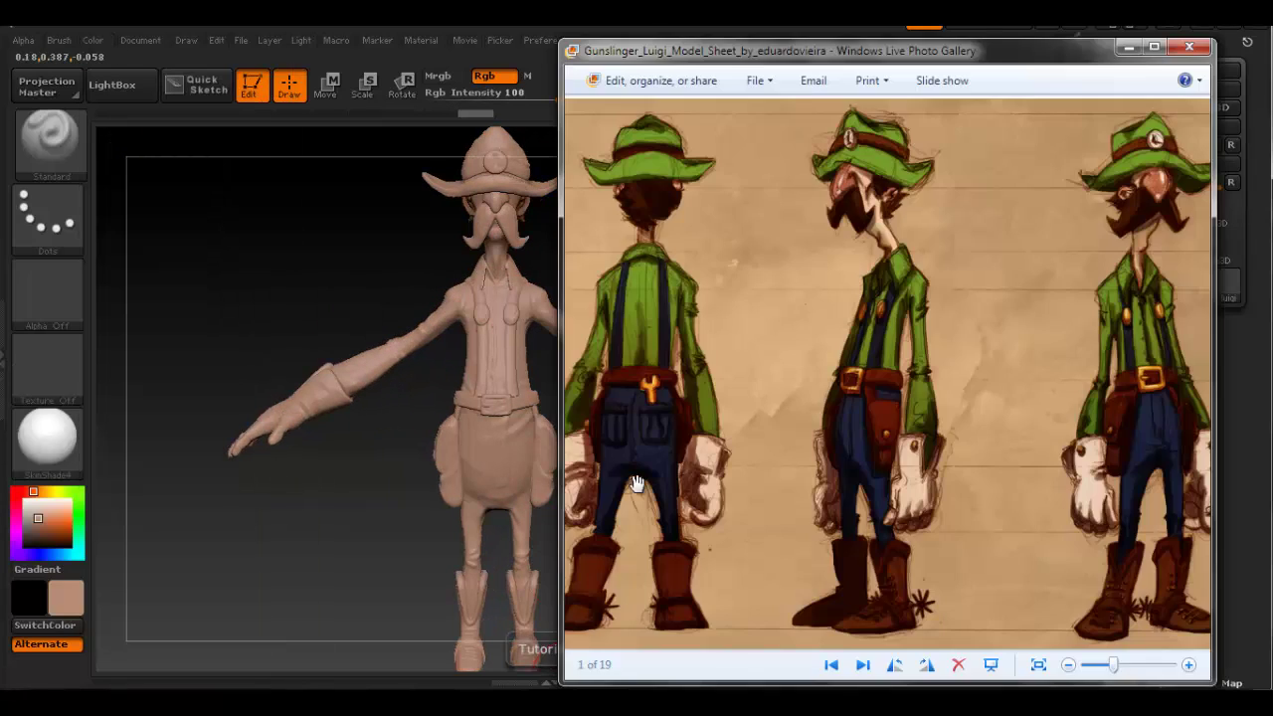
Step: Check the model sheet again, and fill the whole model with a tan skin tone of R 185, G 153, B 117
mouse_move(861, 349)
mouse_down()
mouse_move(847, 369)
mouse_move(854, 353)
mouse_up()
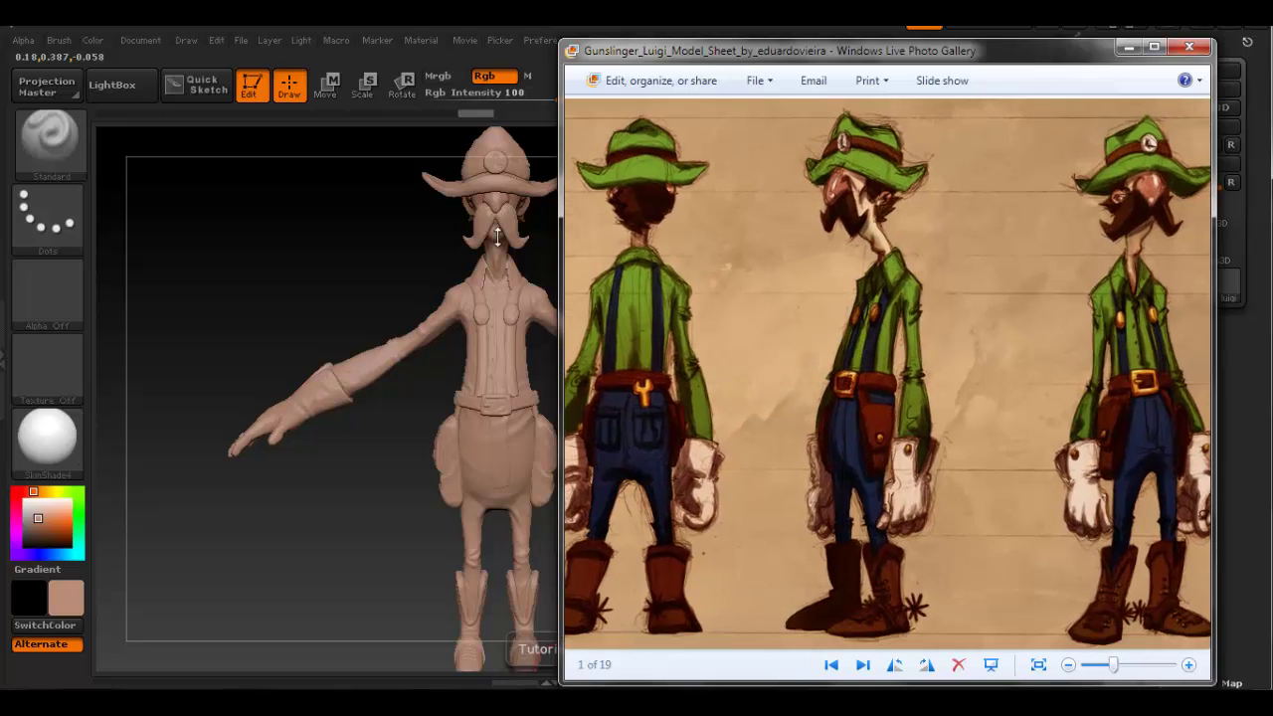
drag(462, 259, 445, 260)
mouse_move(463, 261)
alt+right_down()
mouse_move(467, 348)
mouse_move(738, 393)
mouse_move(497, 416)
alt+right_up()
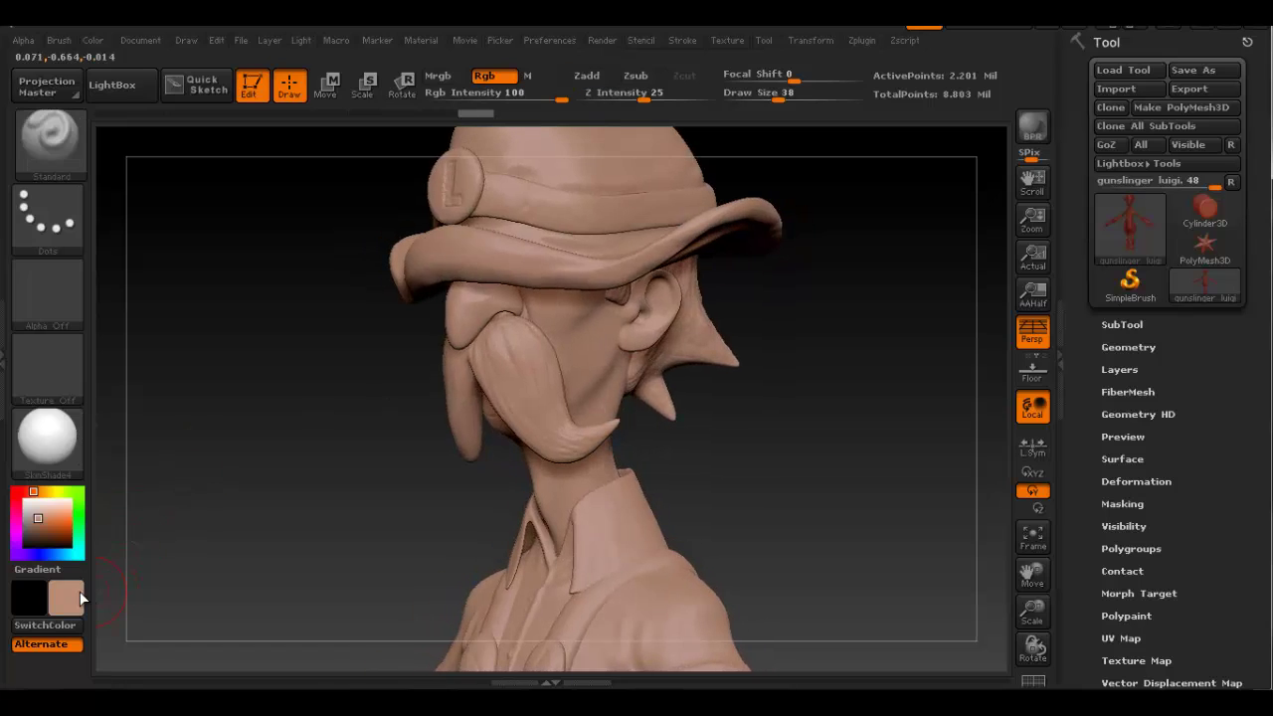
click(61, 519)
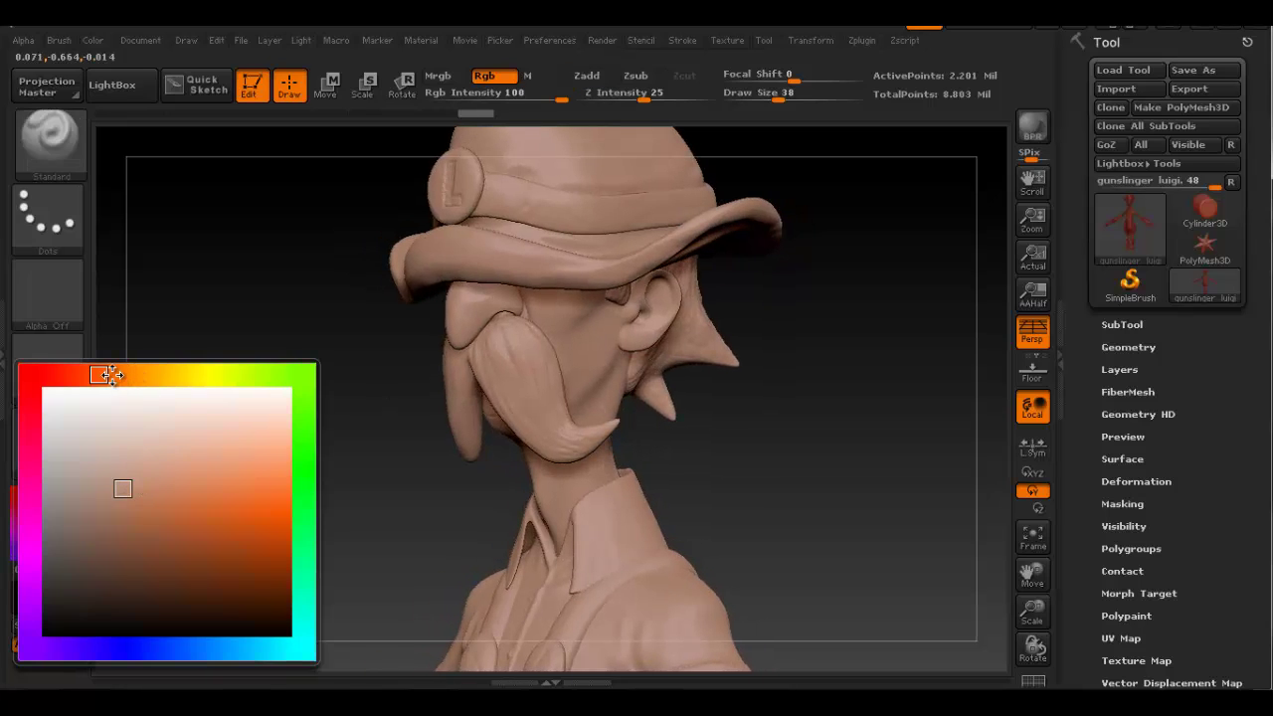
drag(109, 374, 149, 374)
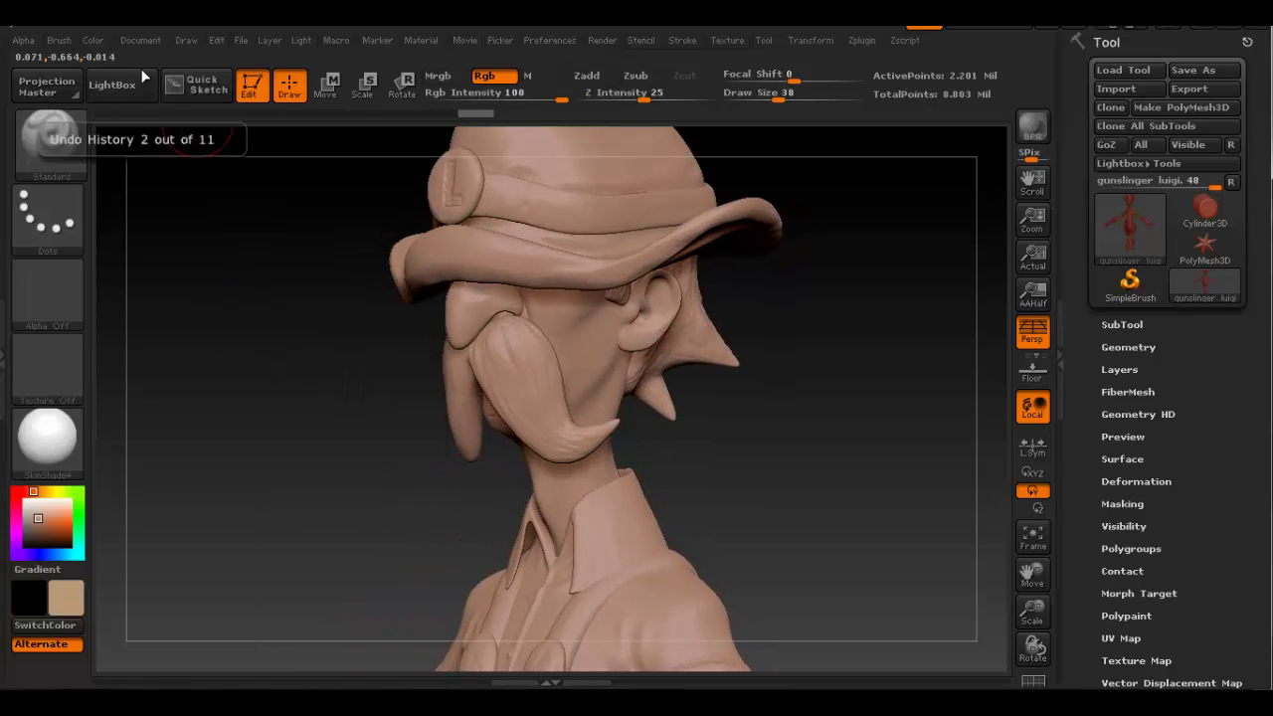
click(92, 40)
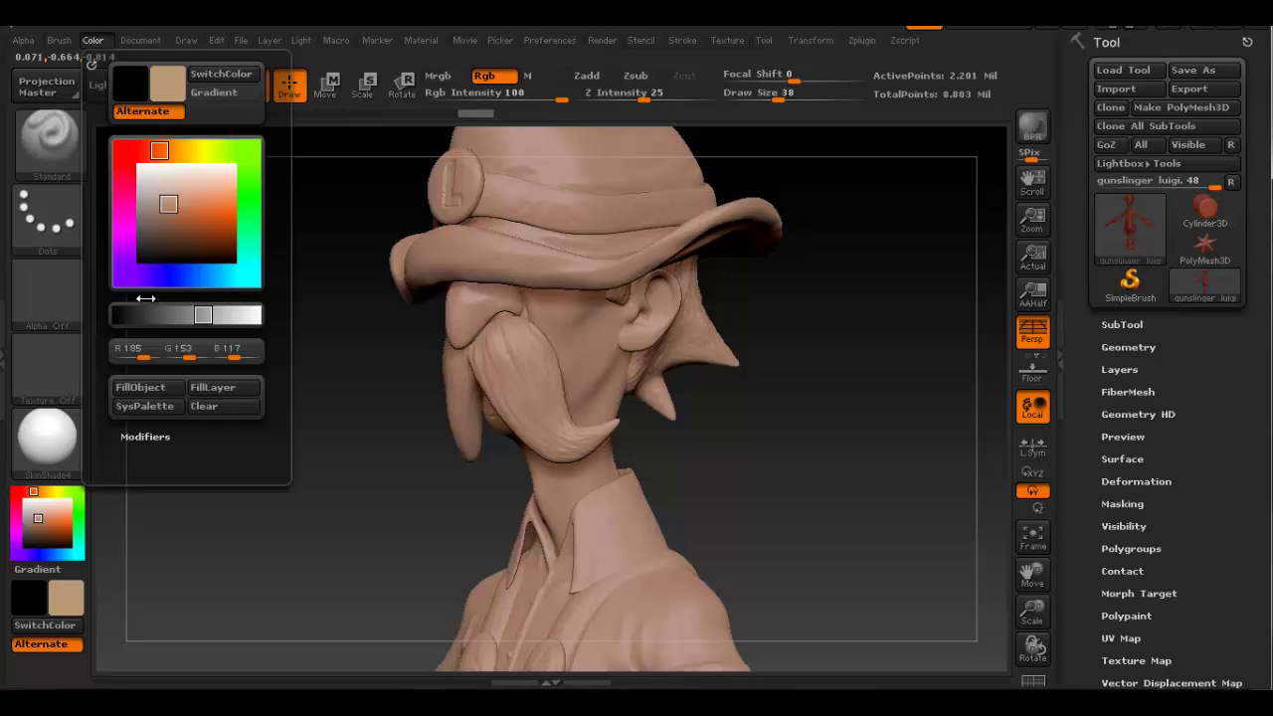
click(142, 387)
Step: Turn on PolyFrame, examine the polygroups from the boots up to the hat, and turn PolyFrame off again
drag(716, 398, 631, 437)
ctrl+right_drag(631, 438, 587, 343)
alt+right_drag(580, 495, 589, 303)
mouse_move(657, 360)
ctrl+right_down()
mouse_move(636, 273)
mouse_move(609, 340)
ctrl+right_up()
mouse_move(641, 333)
mouse_down()
mouse_move(596, 344)
mouse_move(622, 345)
mouse_up()
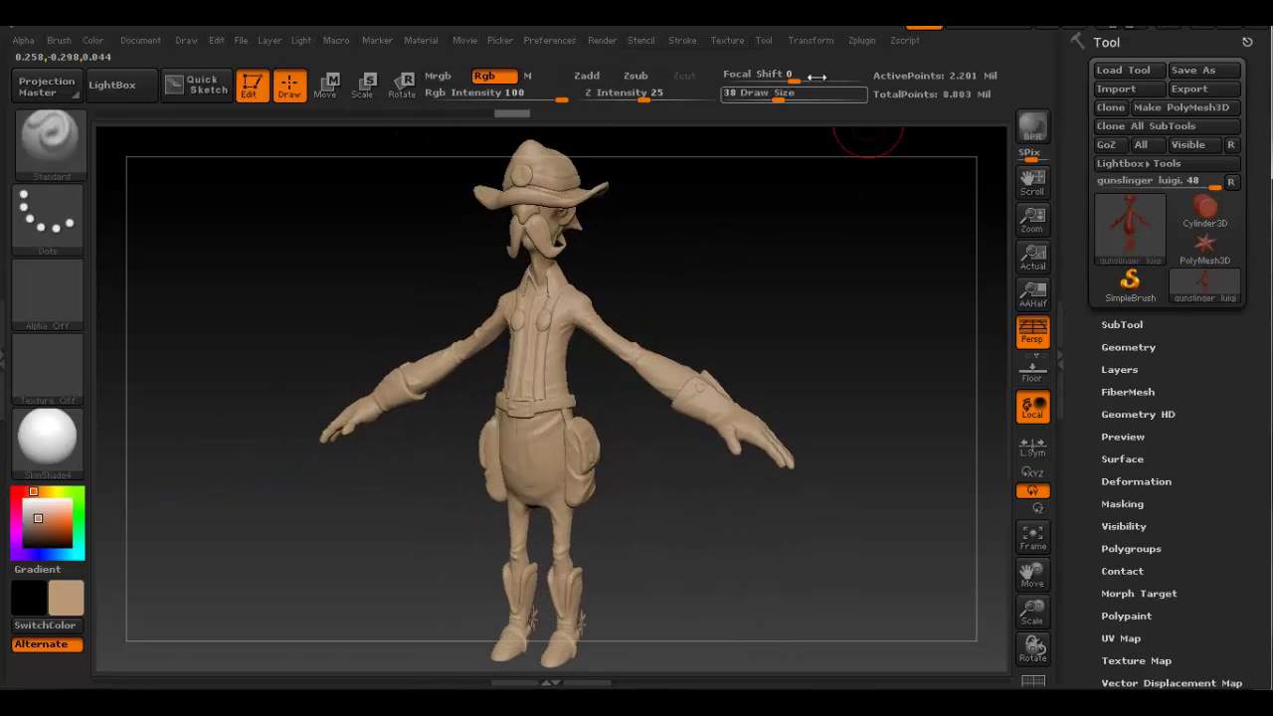
click(810, 41)
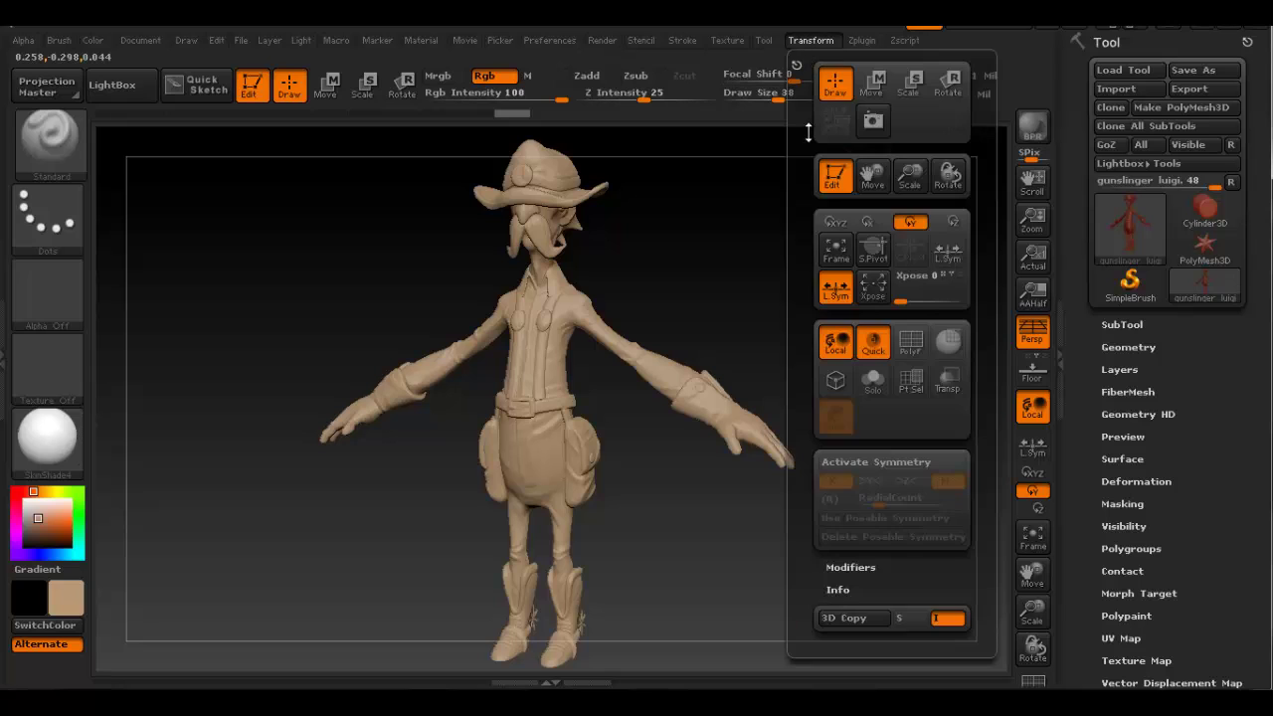
click(913, 352)
mouse_move(569, 336)
right_down()
mouse_move(621, 344)
mouse_move(568, 346)
mouse_move(417, 298)
right_up()
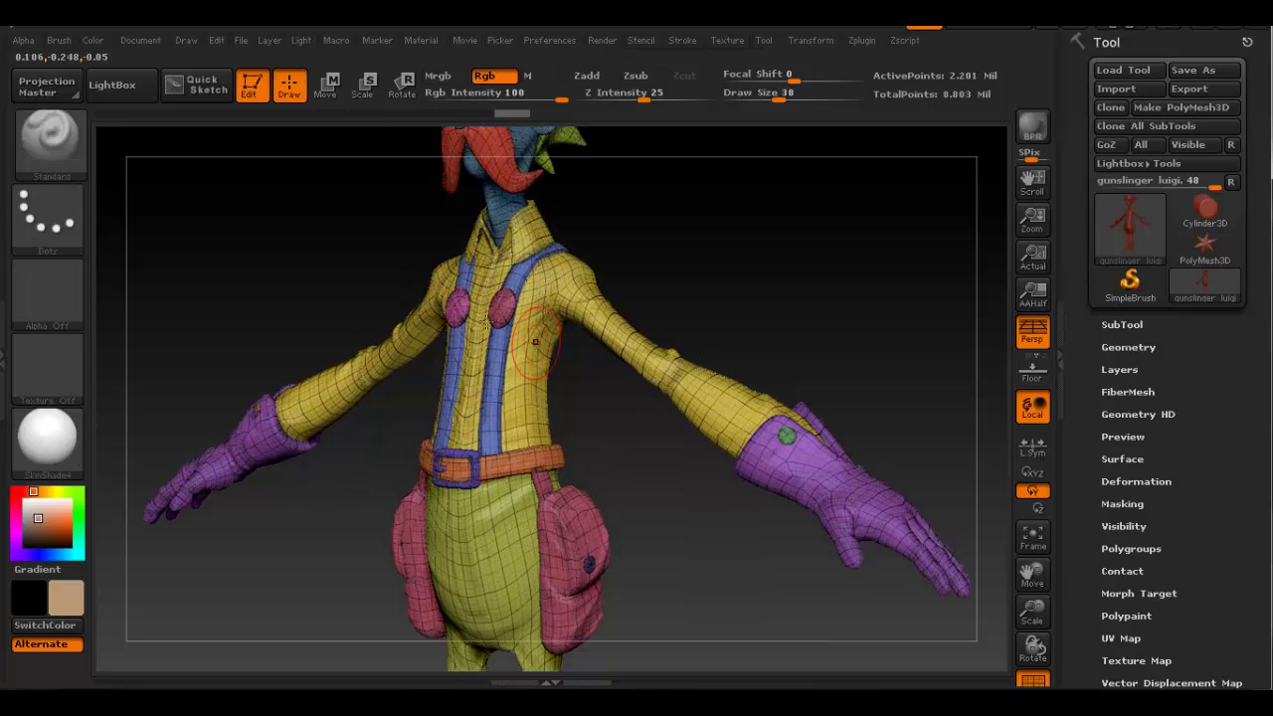
alt+right_drag(604, 478, 607, 114)
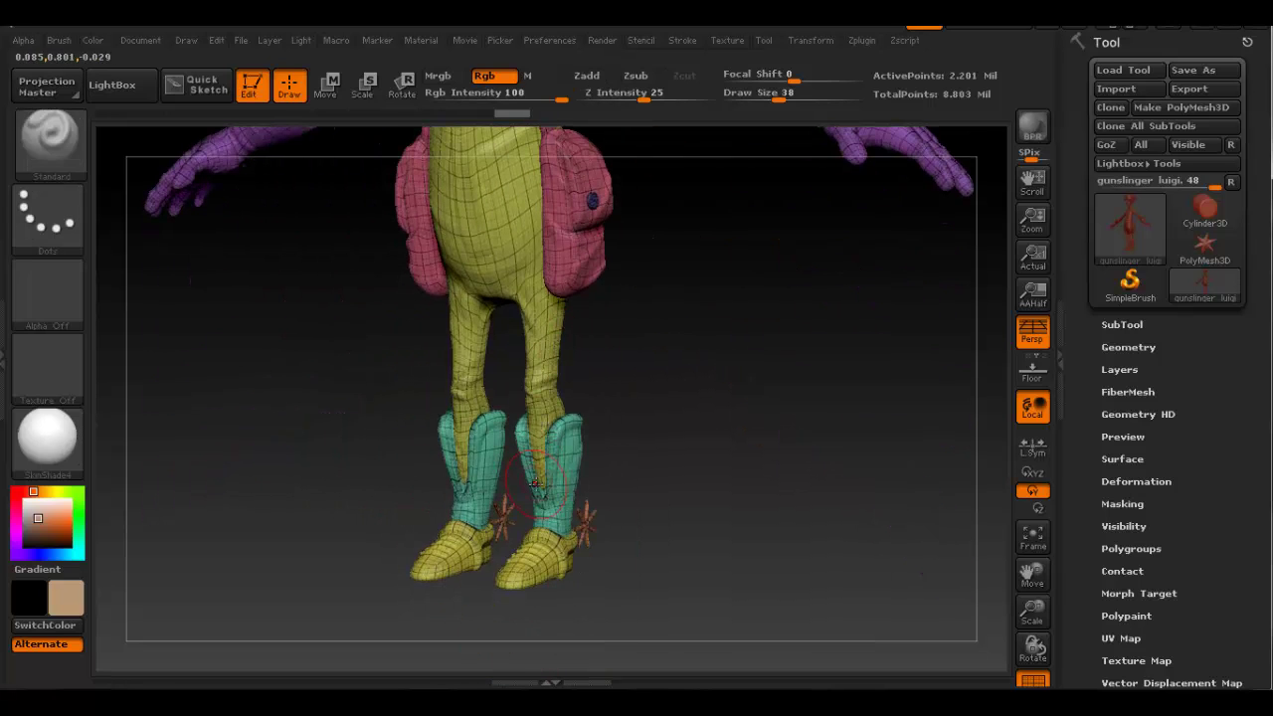
alt+right_drag(633, 235, 629, 539)
mouse_move(630, 203)
alt+right_down()
mouse_move(631, 449)
mouse_move(614, 309)
mouse_move(608, 404)
mouse_move(619, 497)
alt+right_up()
ctrl+right_drag(491, 329, 606, 379)
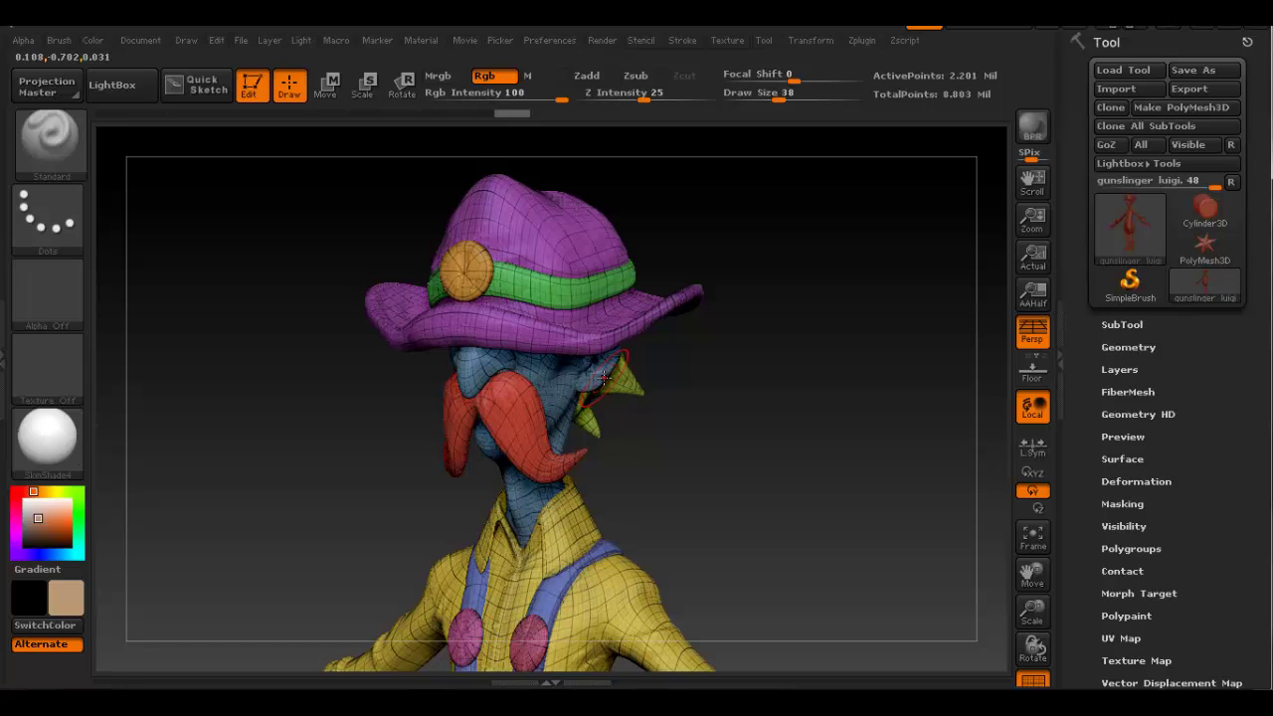
click(1031, 681)
Step: Inspect the head and torso from the front, and bring up the model sheet to check the clothing colors
right_drag(587, 370, 630, 368)
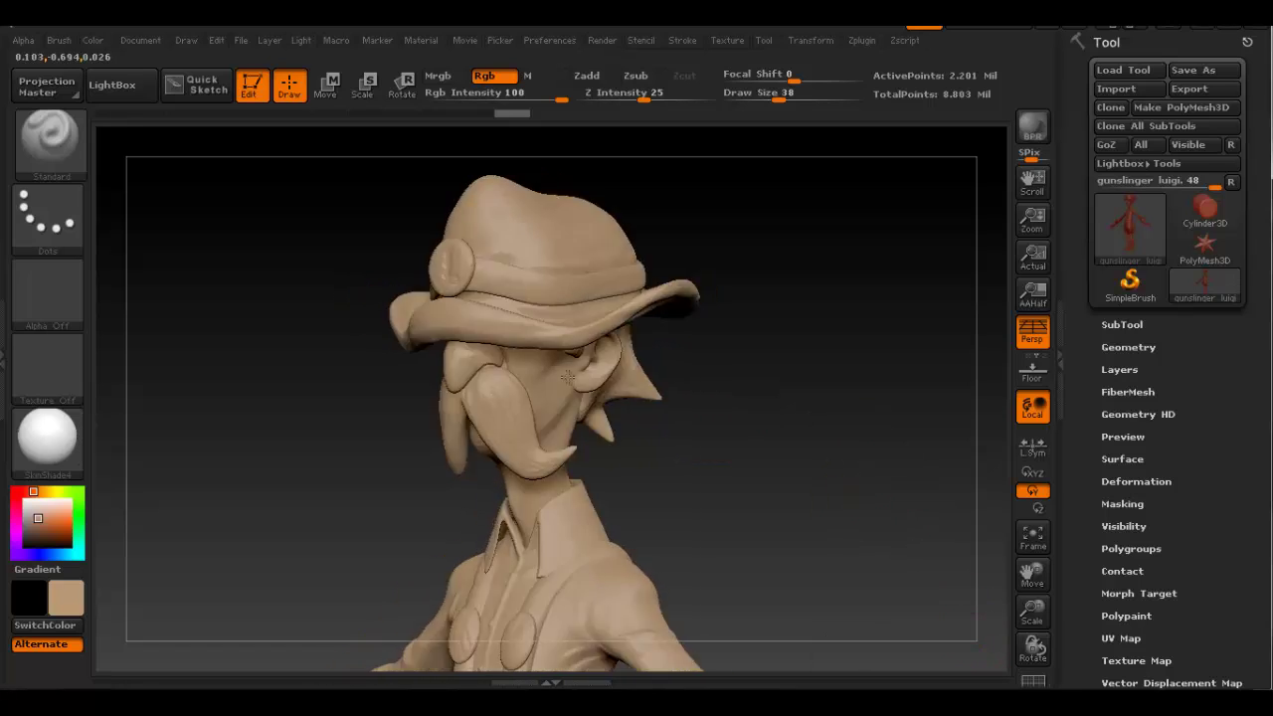
mouse_move(565, 378)
mouse_down()
mouse_move(537, 374)
mouse_move(617, 367)
mouse_up()
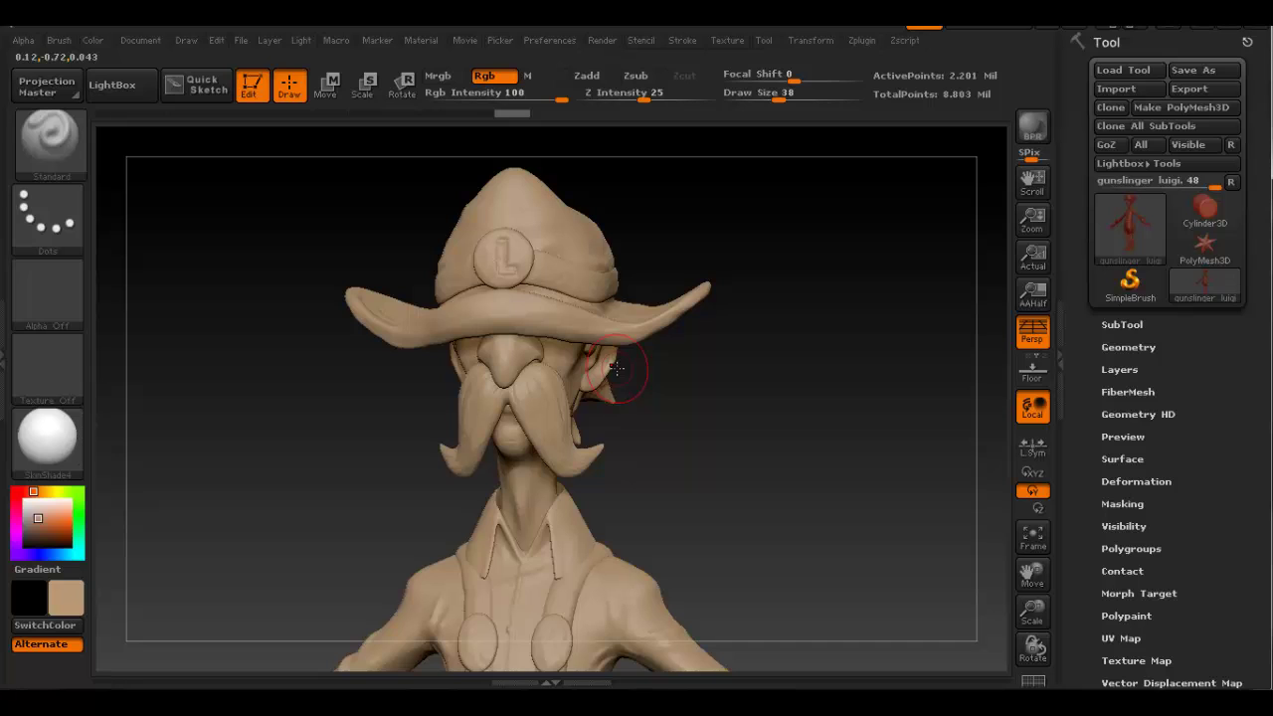
alt+right_drag(570, 579, 543, 350)
mouse_move(561, 433)
alt+right_down()
mouse_move(575, 299)
mouse_move(597, 344)
alt+right_up()
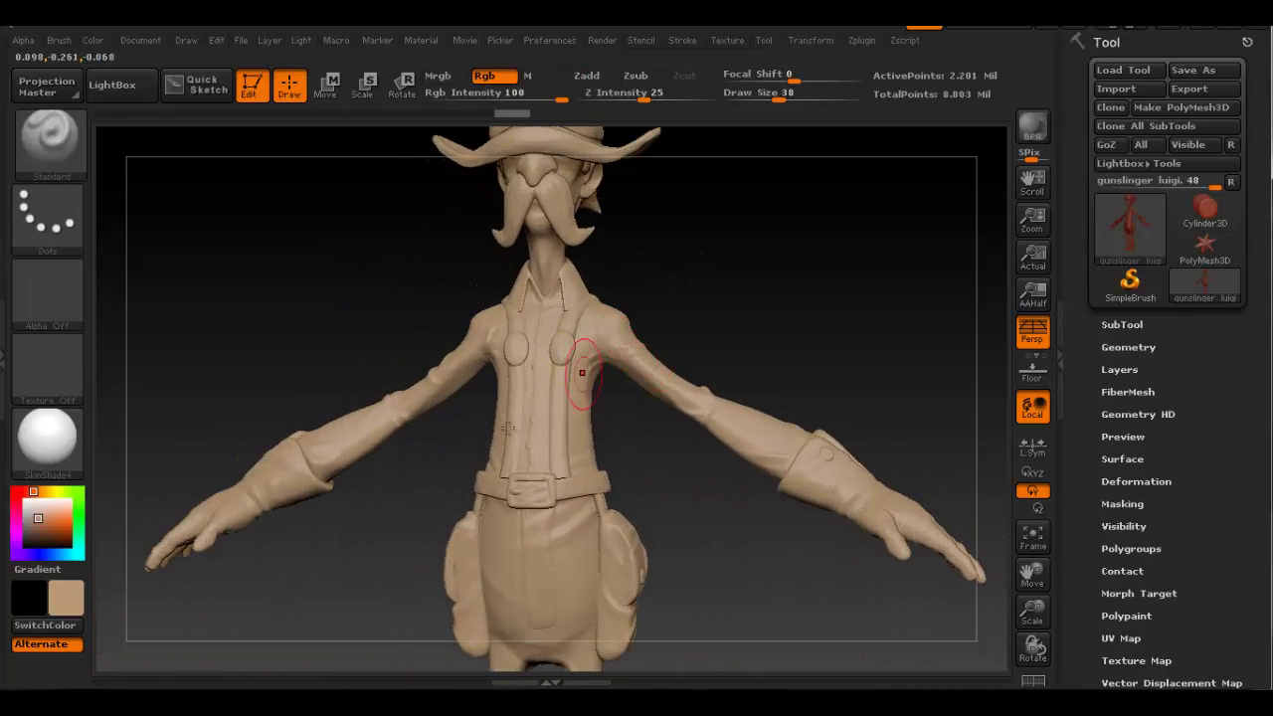
click(513, 703)
drag(829, 404, 855, 402)
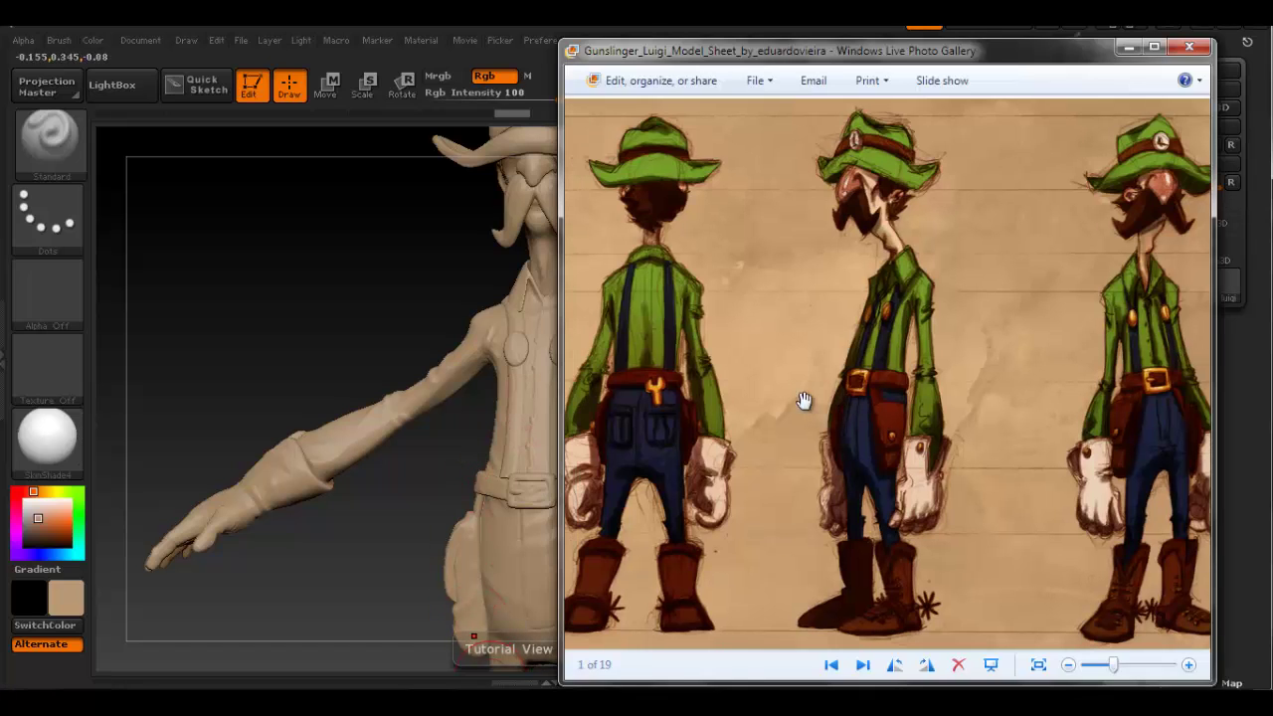
Step: Set the active color to a bright green of R 112, G 228, B 47, comparing it with the shirt on the model sheet
click(76, 506)
click(54, 521)
click(67, 600)
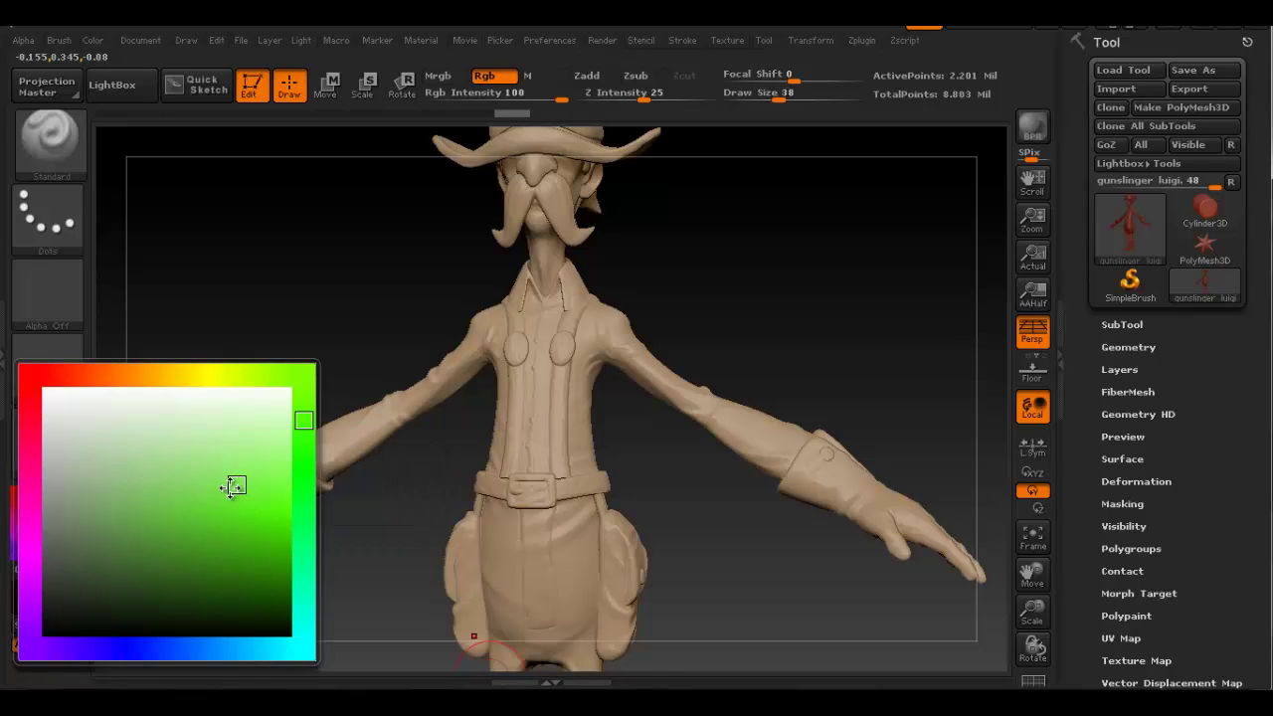
click(212, 512)
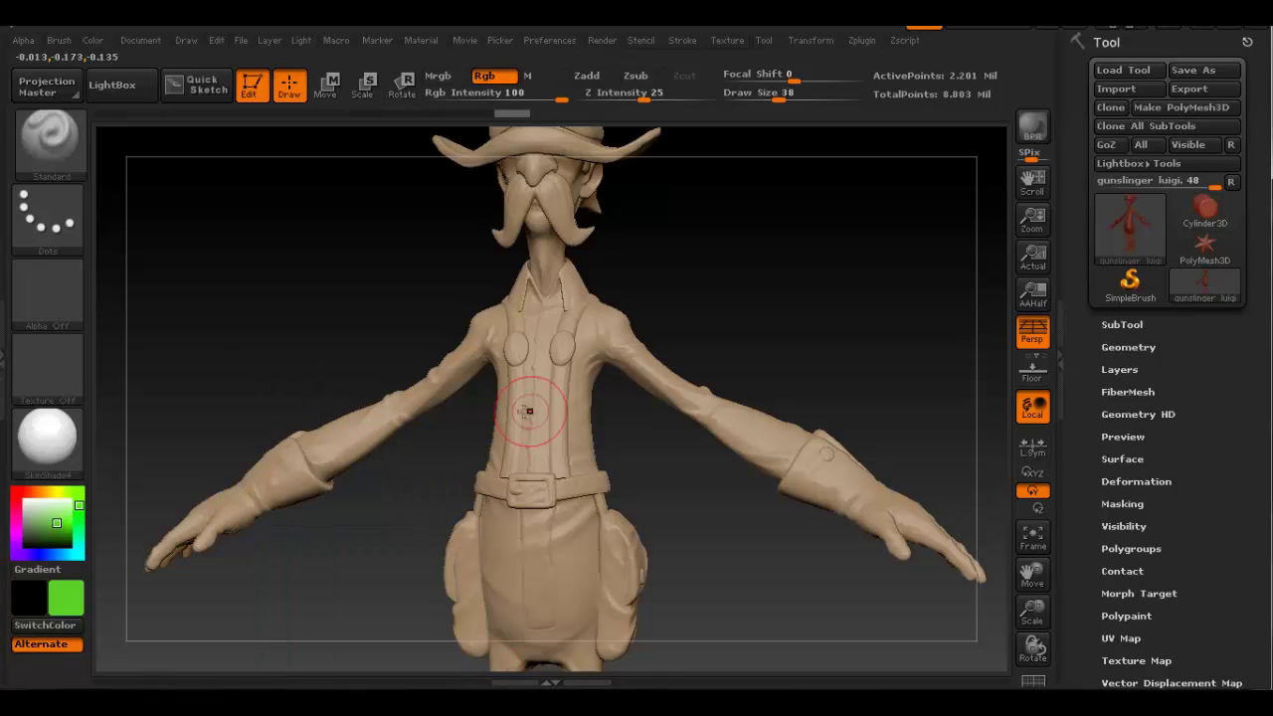
key(alt+Tab)
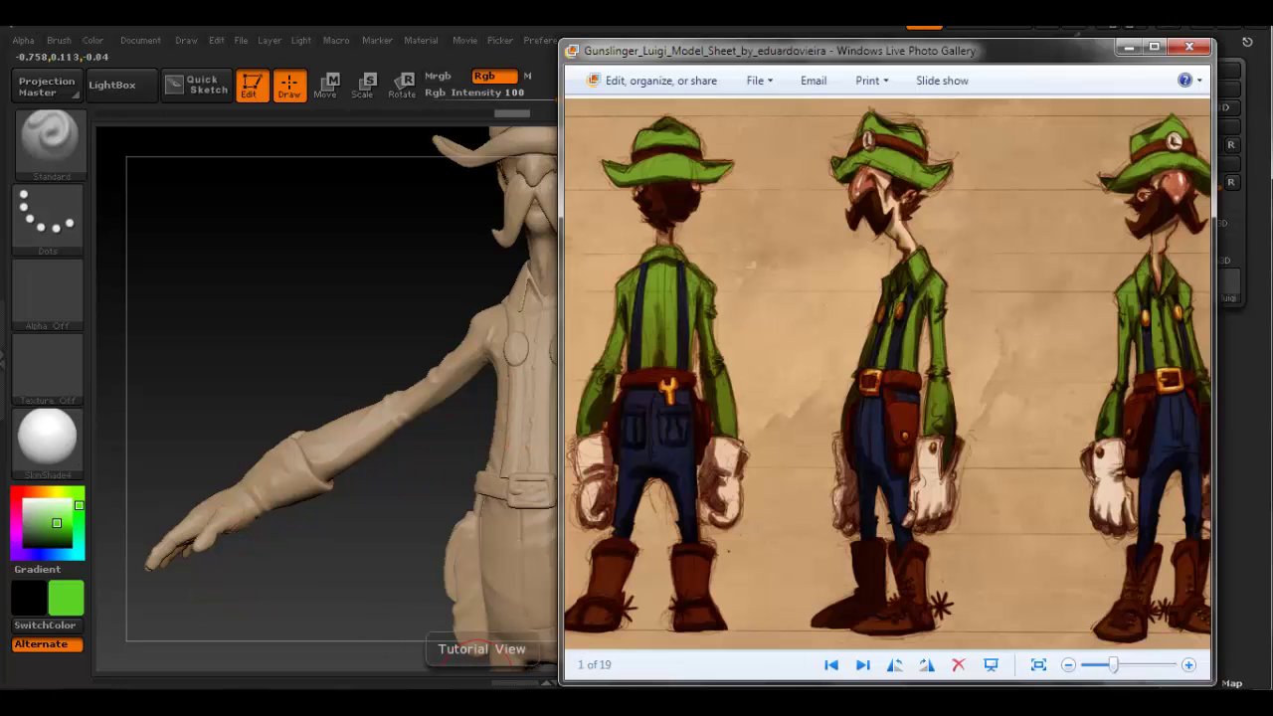
key(alt+Tab)
click(66, 601)
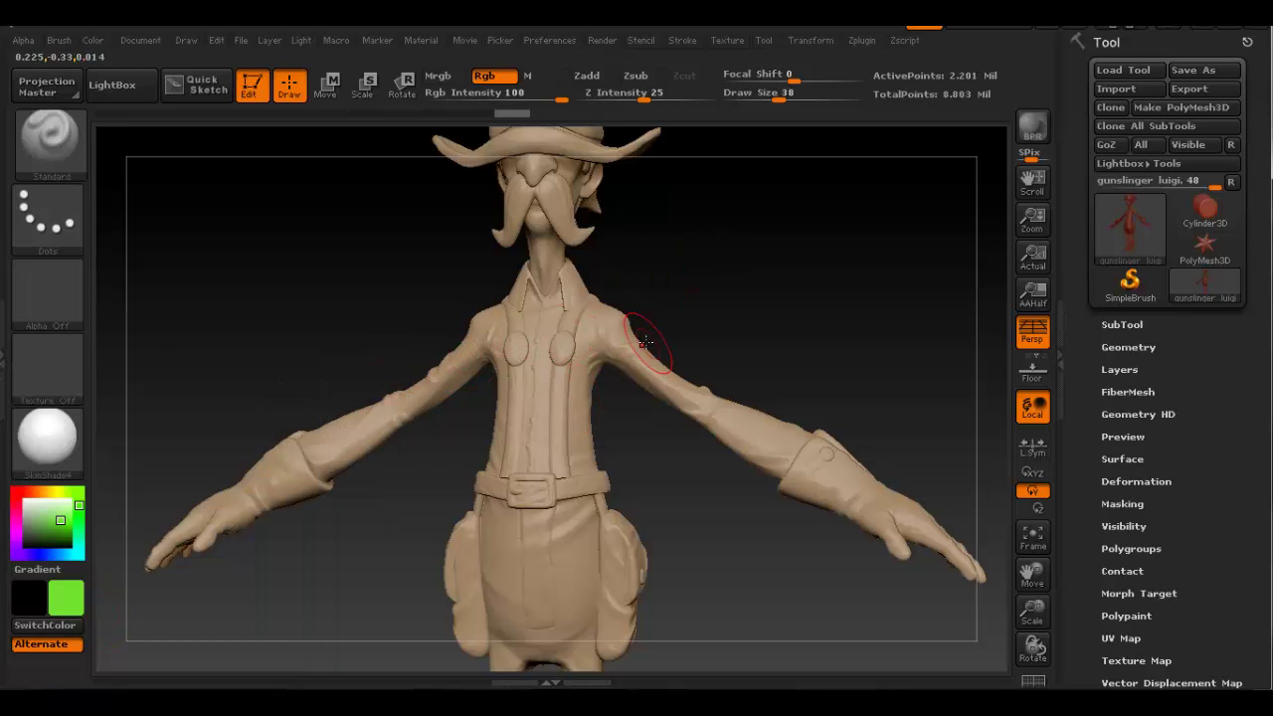
Step: Isolate the shirt polygroup so only the shirt is displayed
alt+right_drag(625, 341, 579, 334)
drag(578, 335, 630, 363)
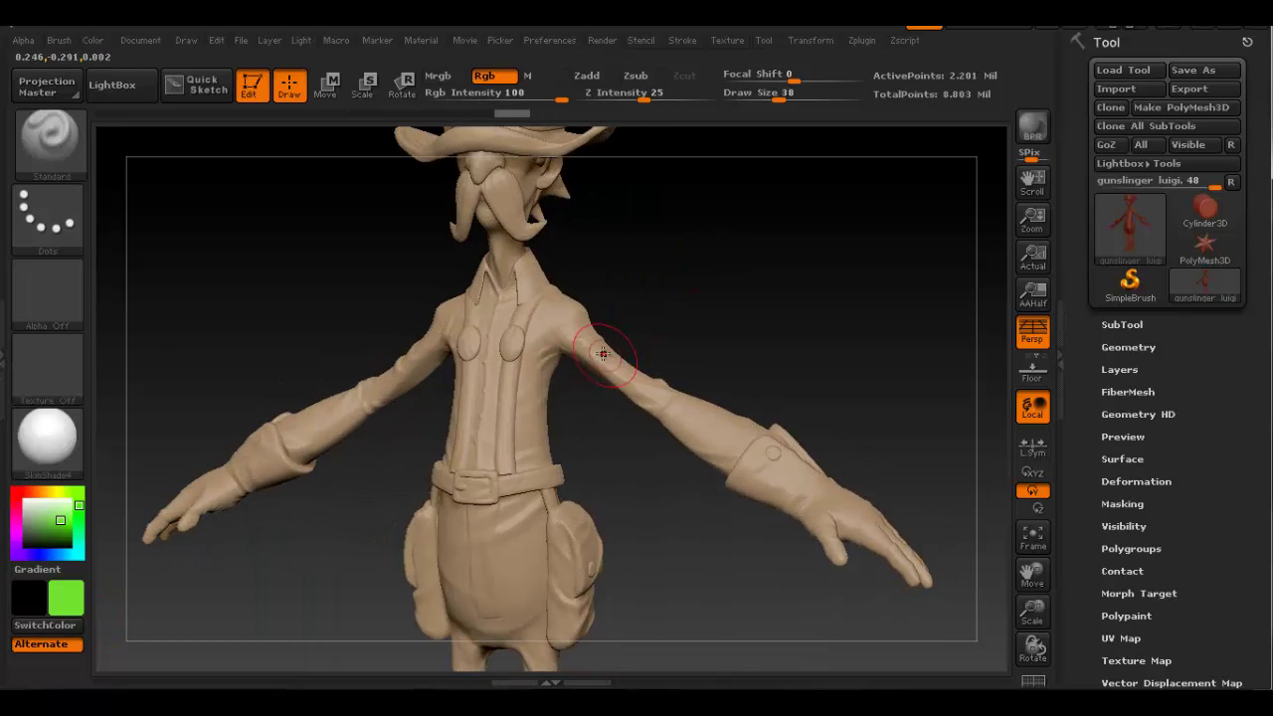
key(ctrl+shift)
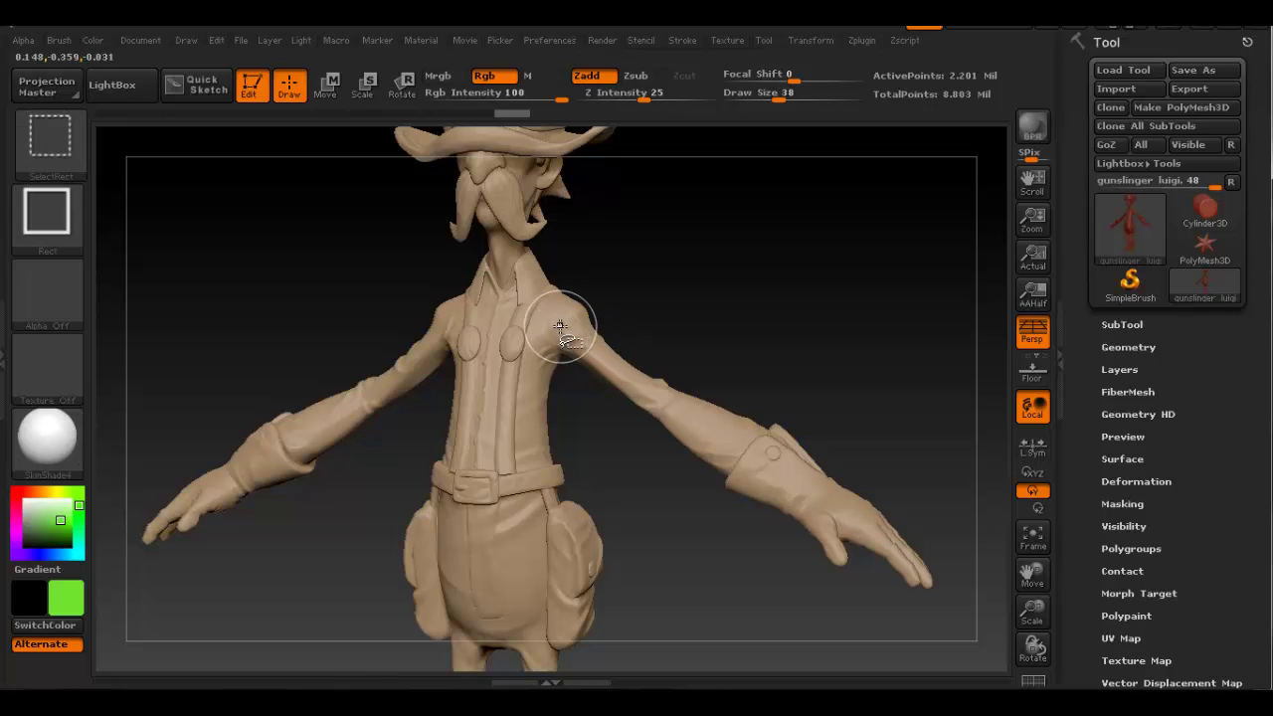
ctrl+shift+click(561, 326)
drag(563, 427, 585, 454)
Step: Fill the isolated shirt with the active green and unhide the rest of the character
click(92, 40)
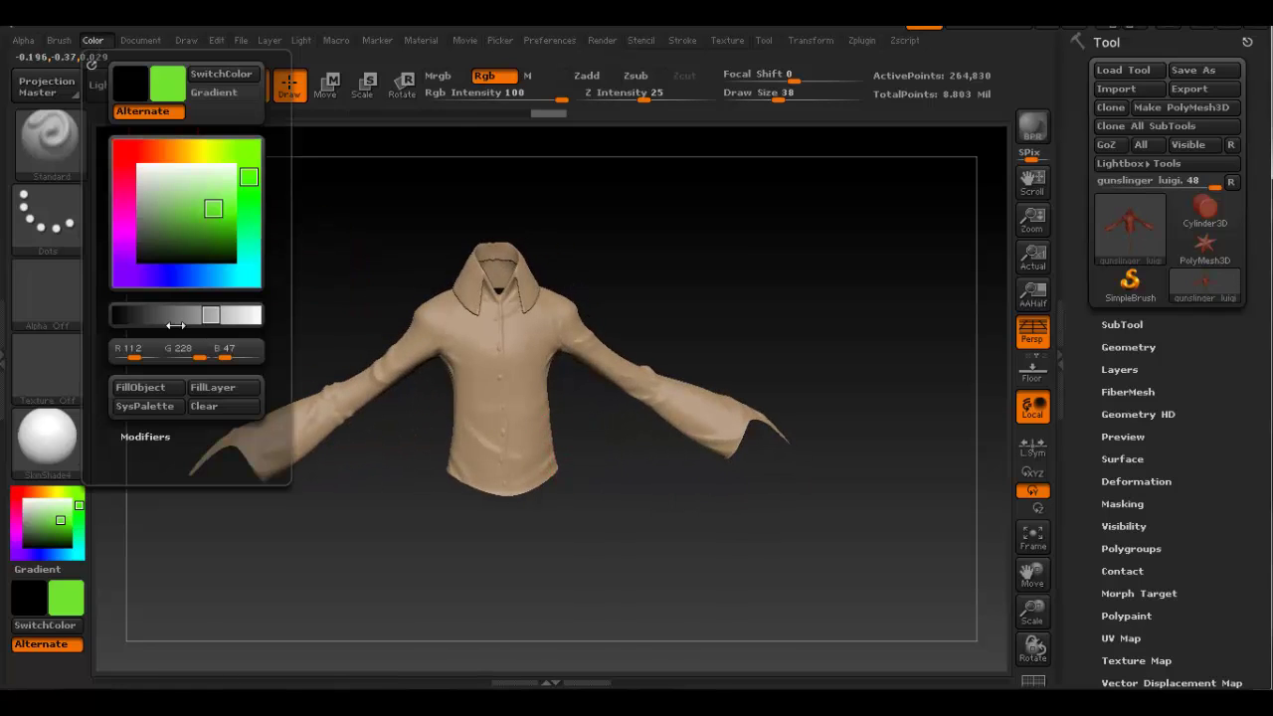
click(177, 387)
drag(616, 299, 642, 339)
key(ctrl+shift)
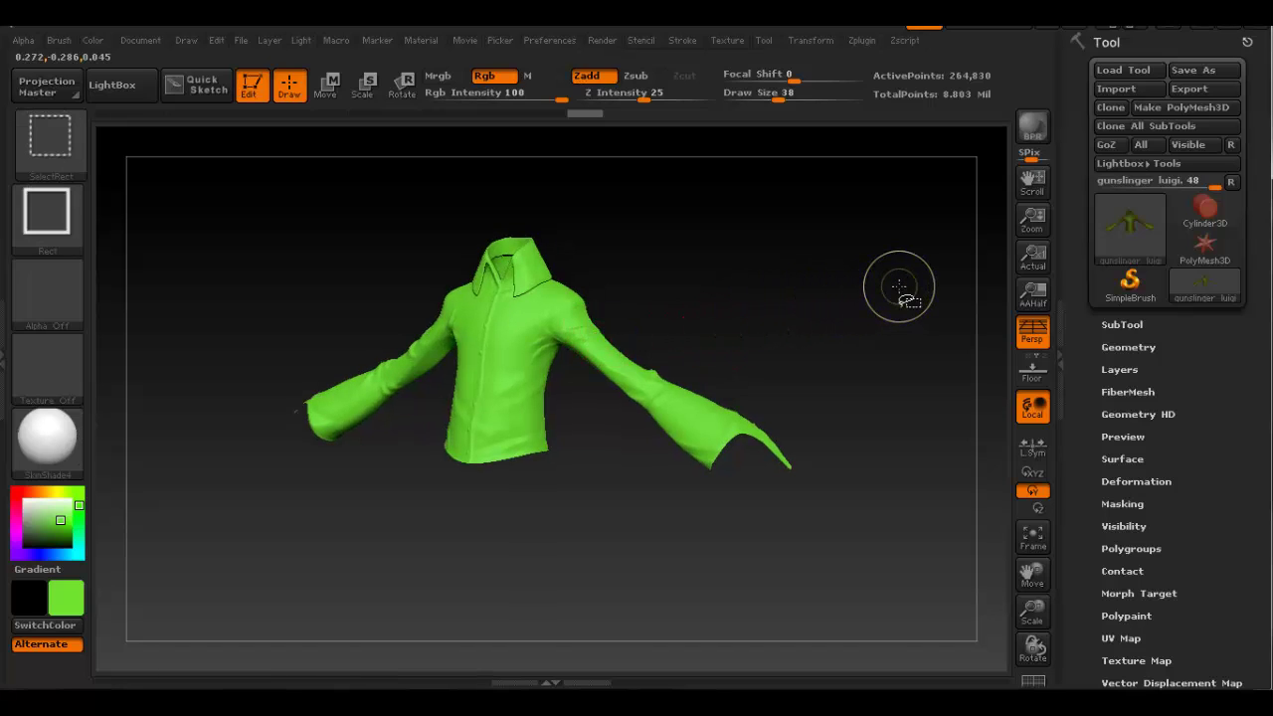
ctrl+shift+click(883, 279)
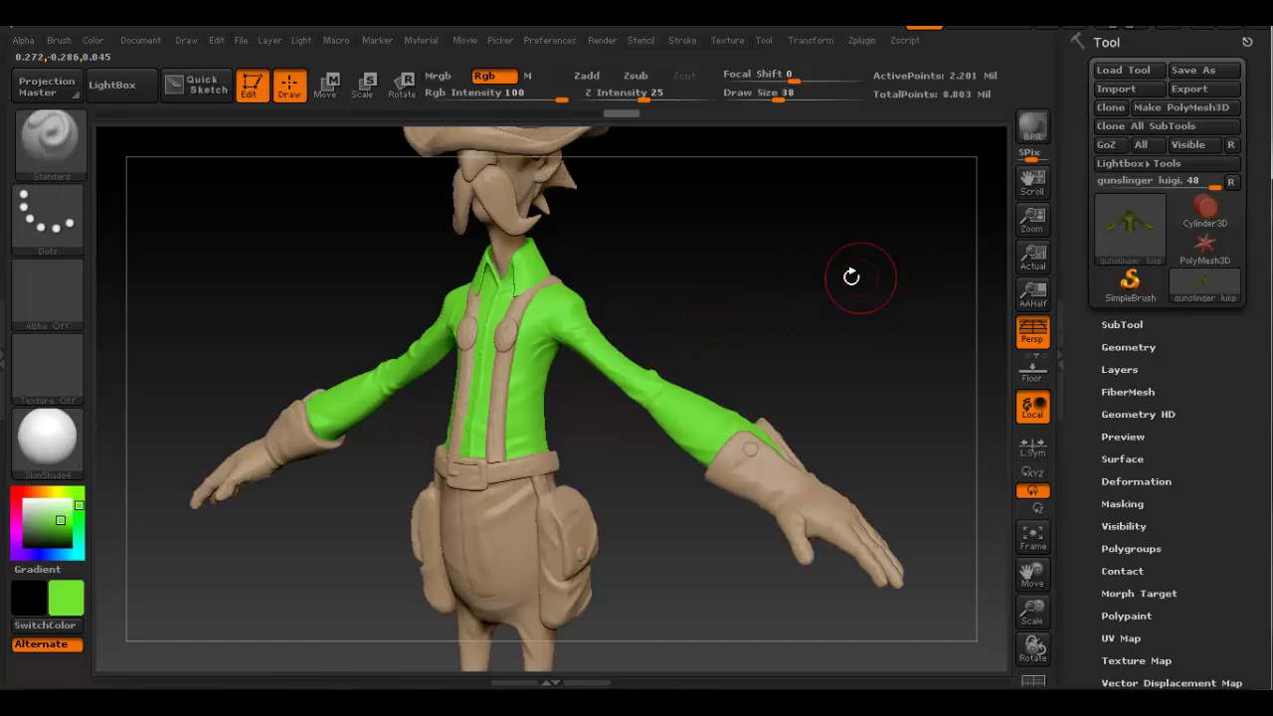
Step: Isolate the polygroup of the two gloves
drag(383, 582, 442, 566)
drag(479, 383, 621, 403)
right_drag(621, 404, 530, 410)
alt+right_drag(743, 469, 738, 380)
ctrl+shift+click(669, 428)
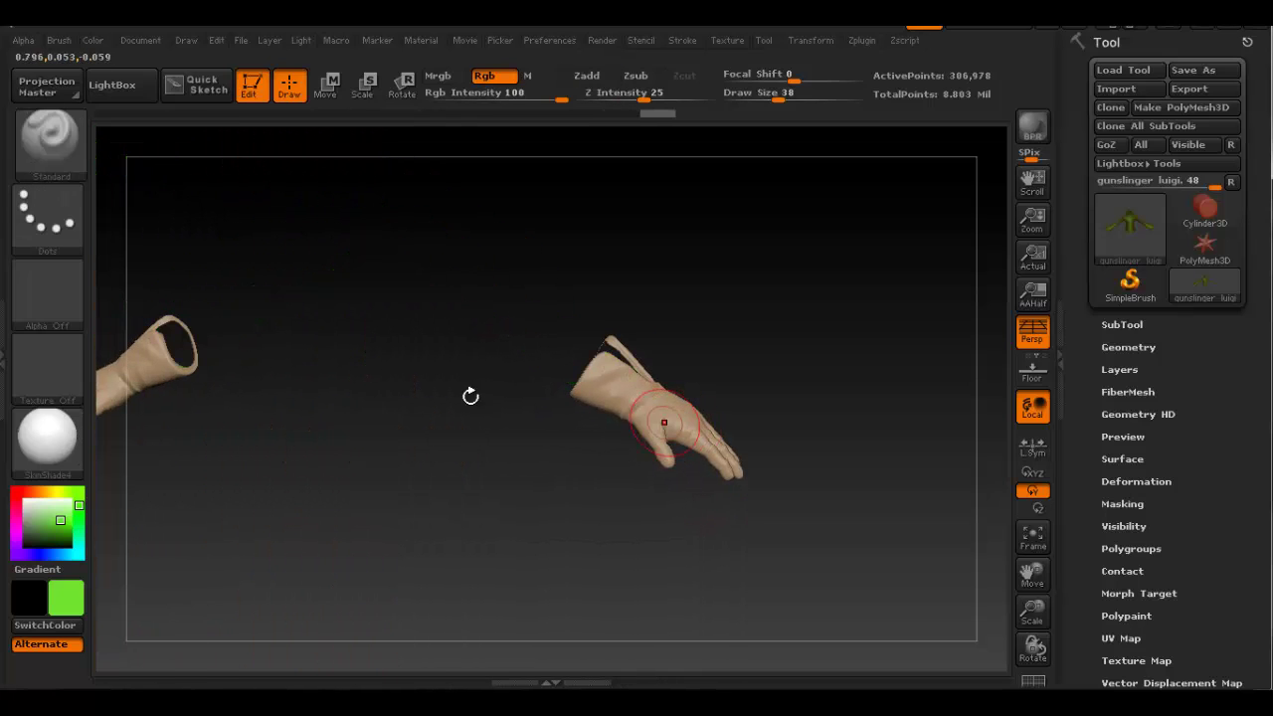
Step: Fill the isolated gloves with a light grey of R 181, G 188, B 177, and unhide the rest of the character
click(76, 595)
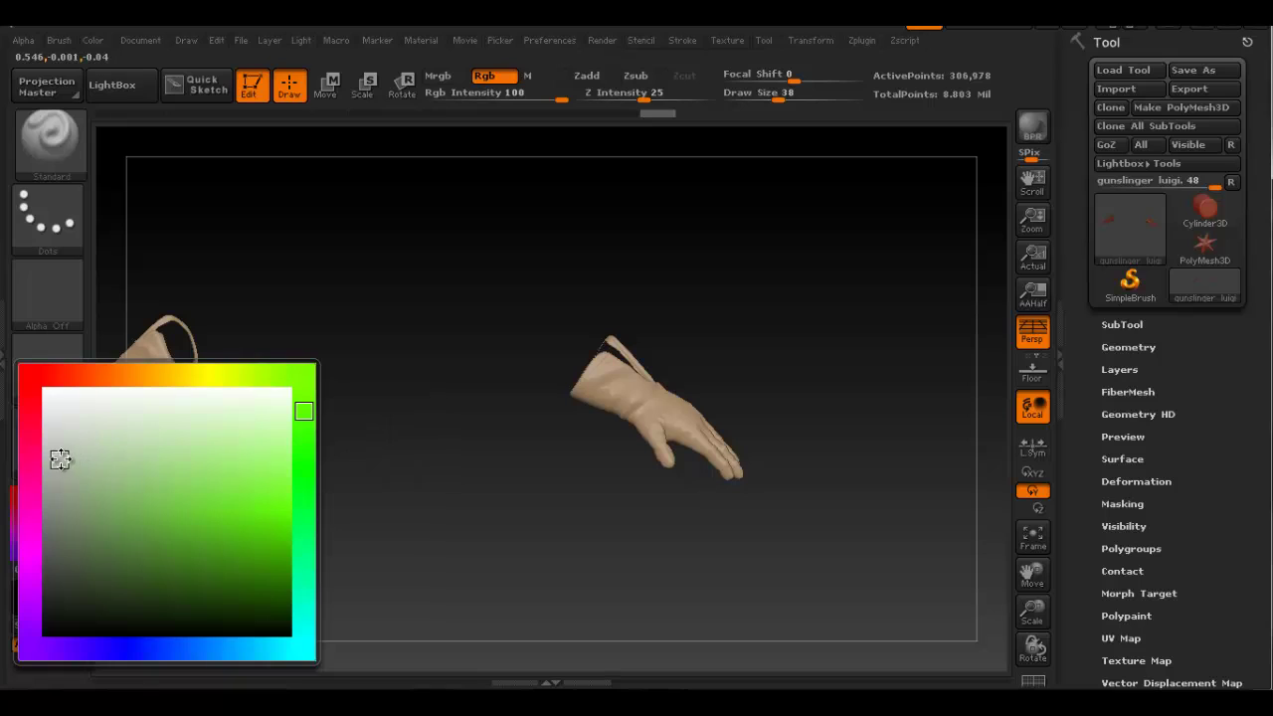
click(194, 434)
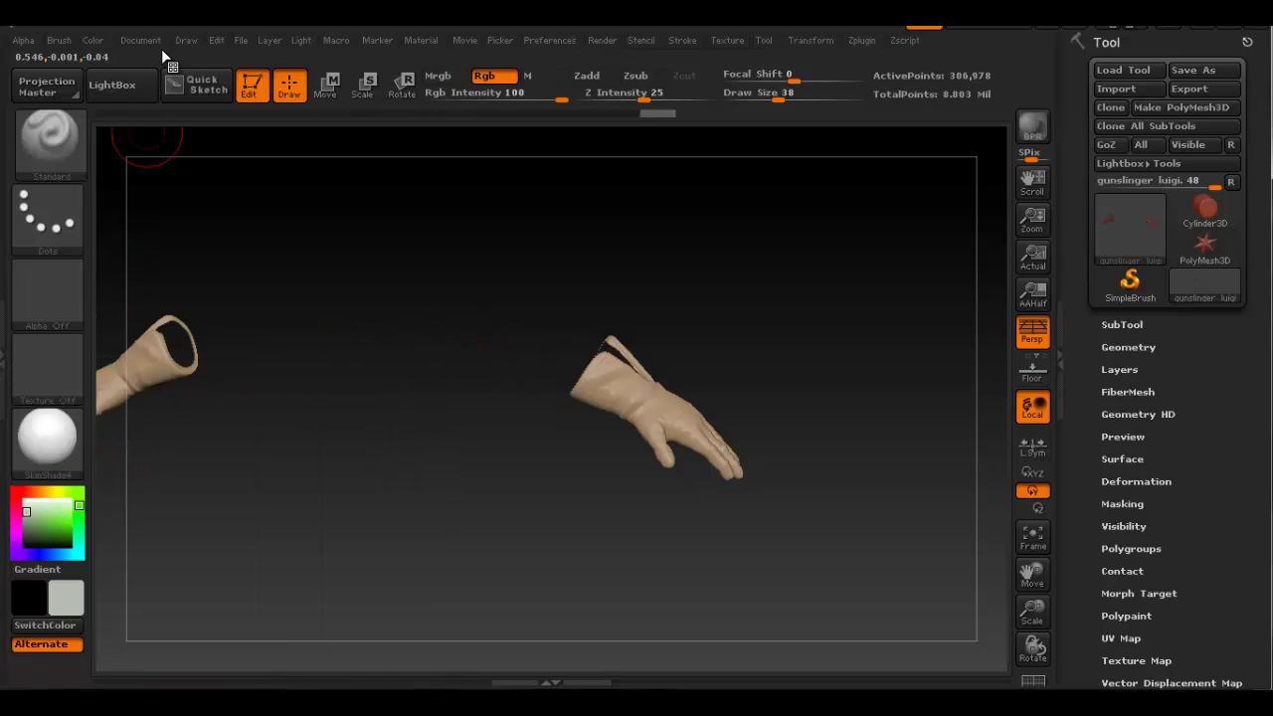
click(93, 41)
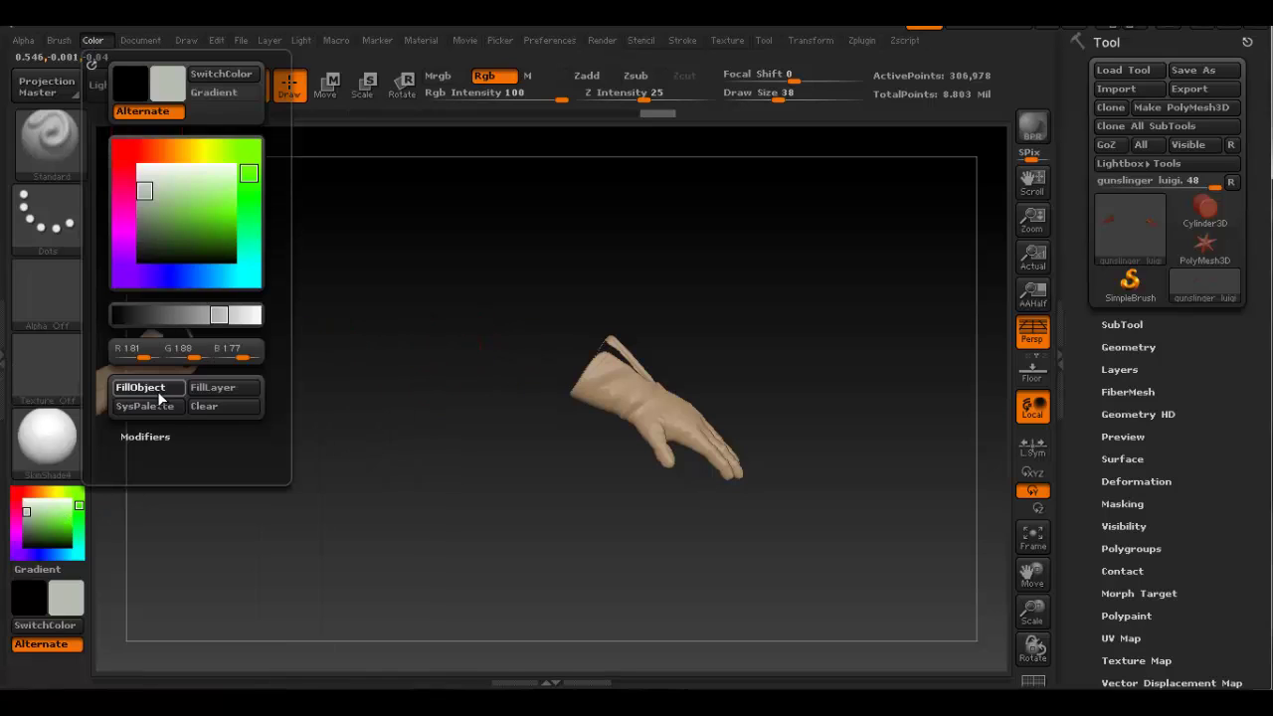
click(159, 398)
key(ctrl+shift)
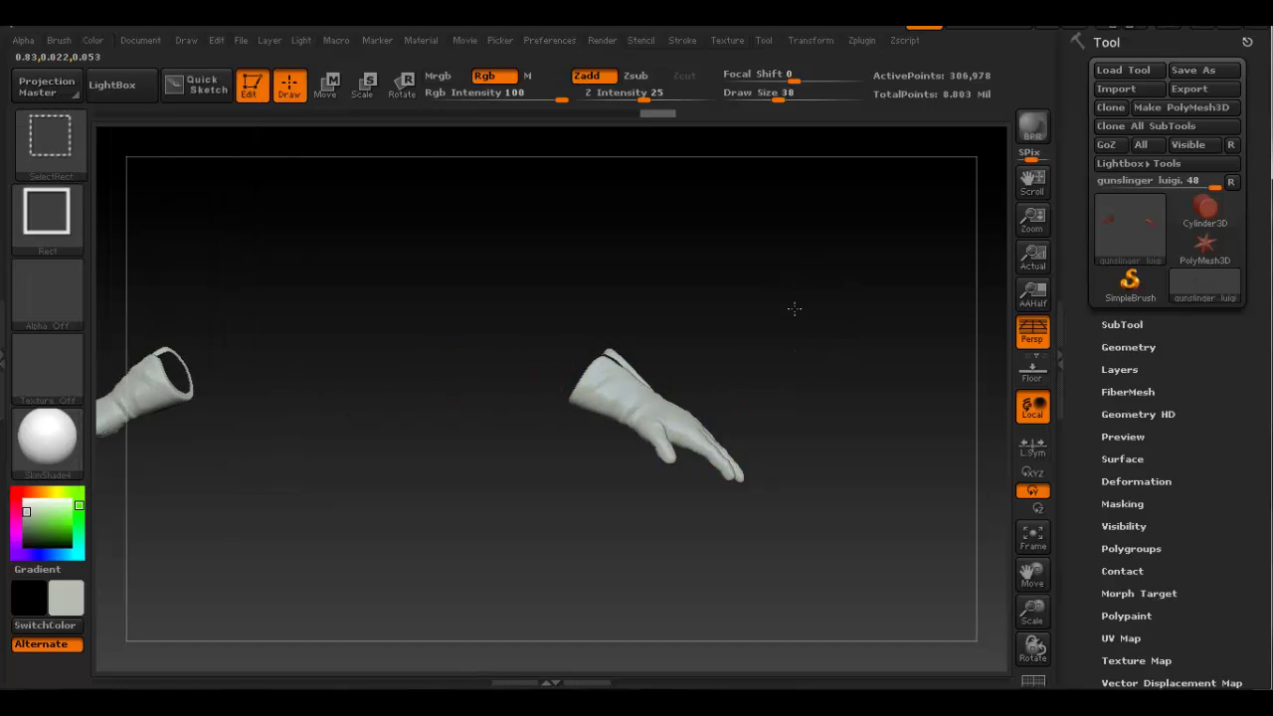
ctrl+shift+click(787, 315)
Step: Isolate the trousers polygroup
alt+drag(542, 416, 680, 296)
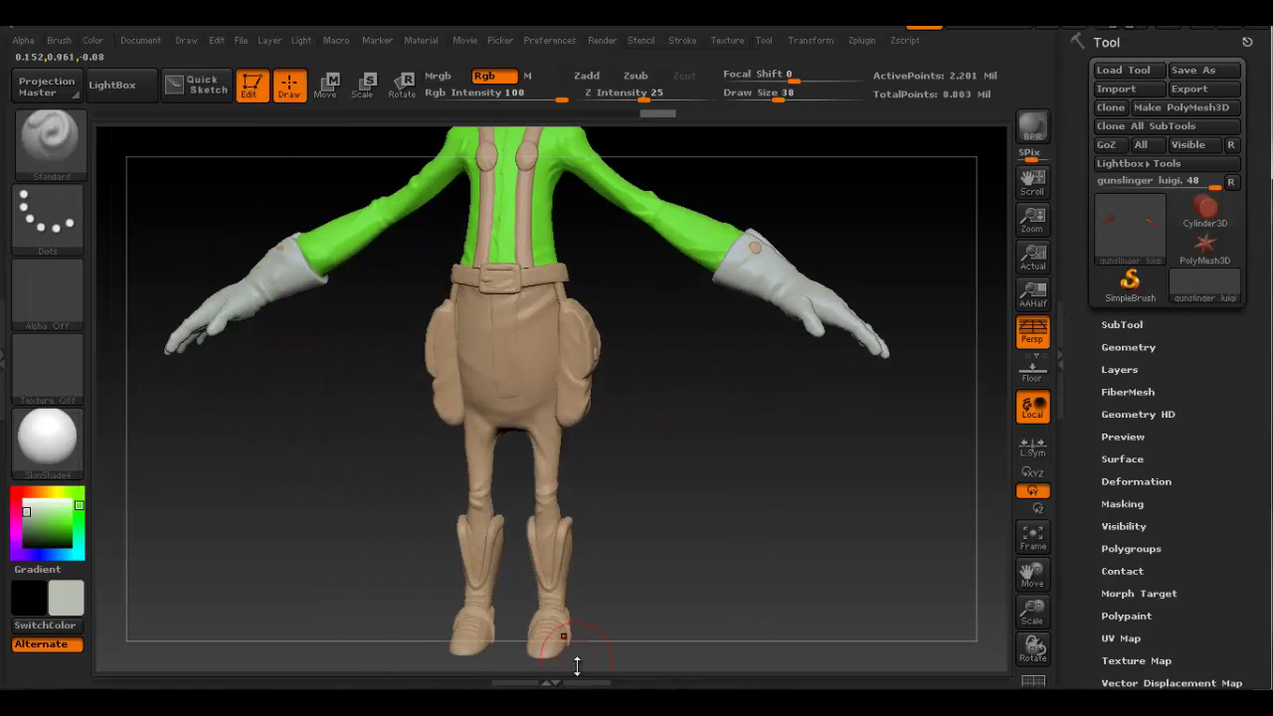
key(ctrl+shift)
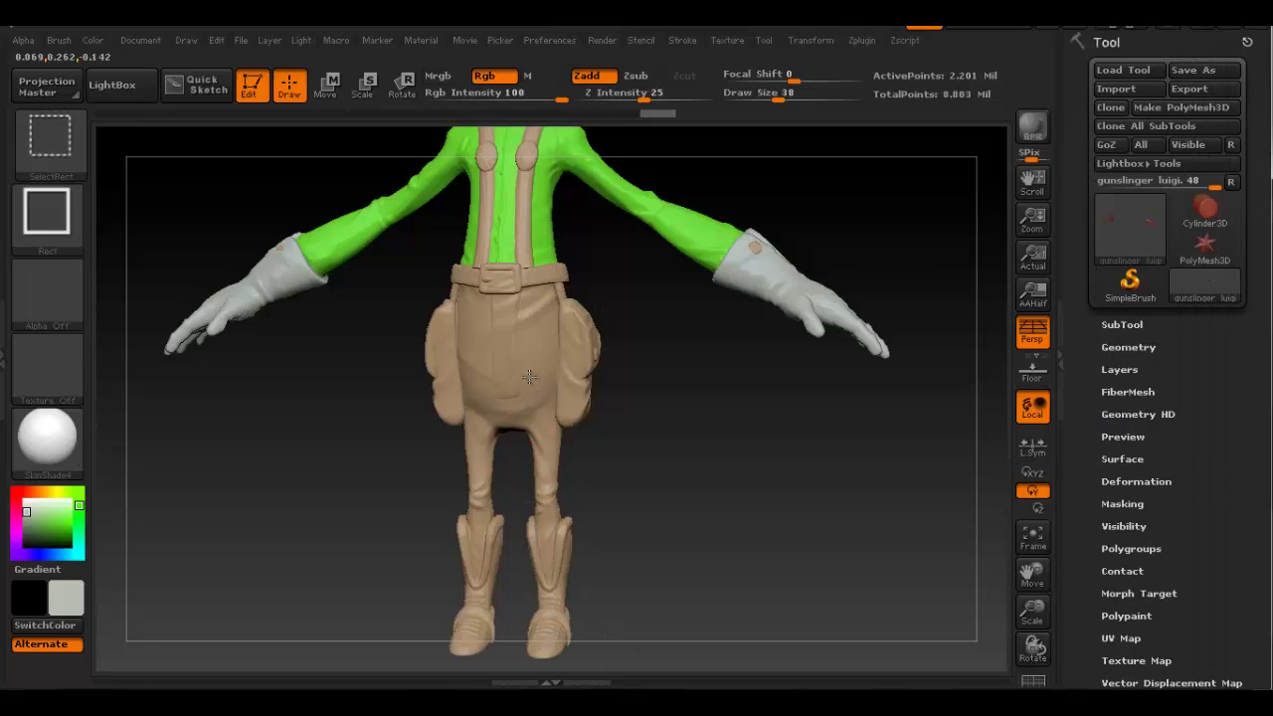
ctrl+shift+click(535, 340)
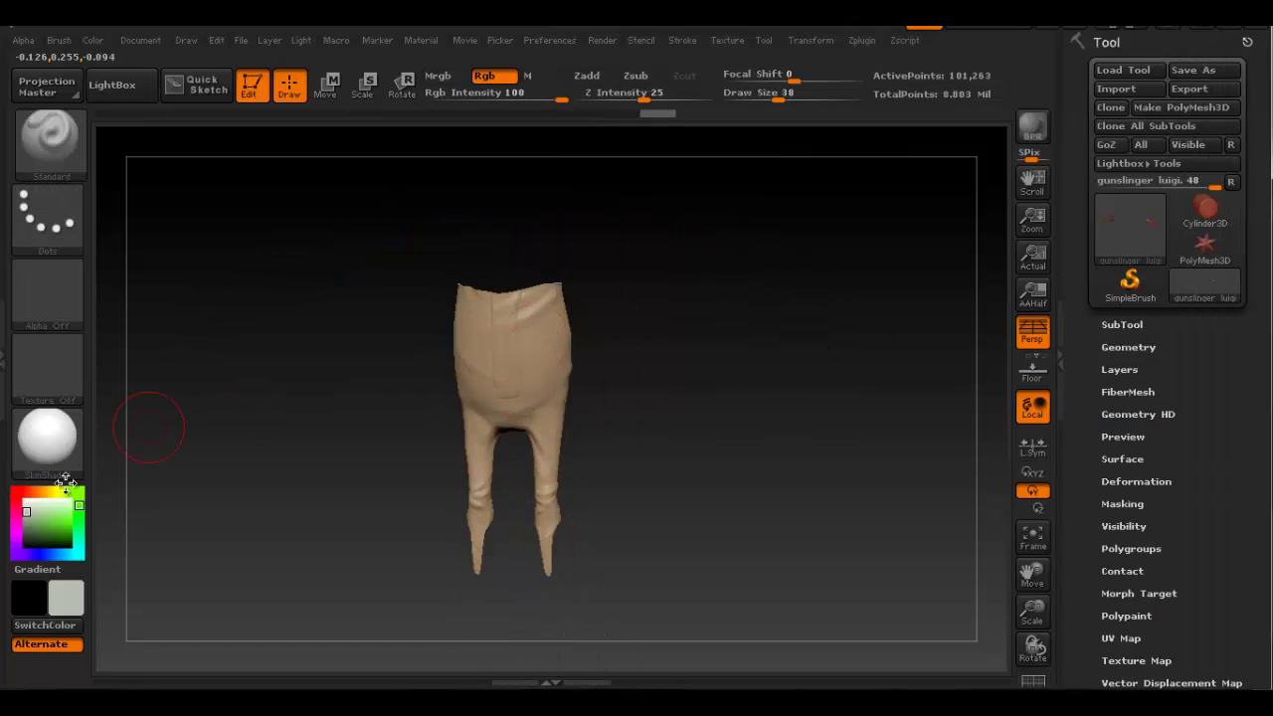
Step: Fill the isolated trousers with a dark blue of R 47, G 41, B 144, and unhide the rest of the character
click(79, 609)
click(115, 648)
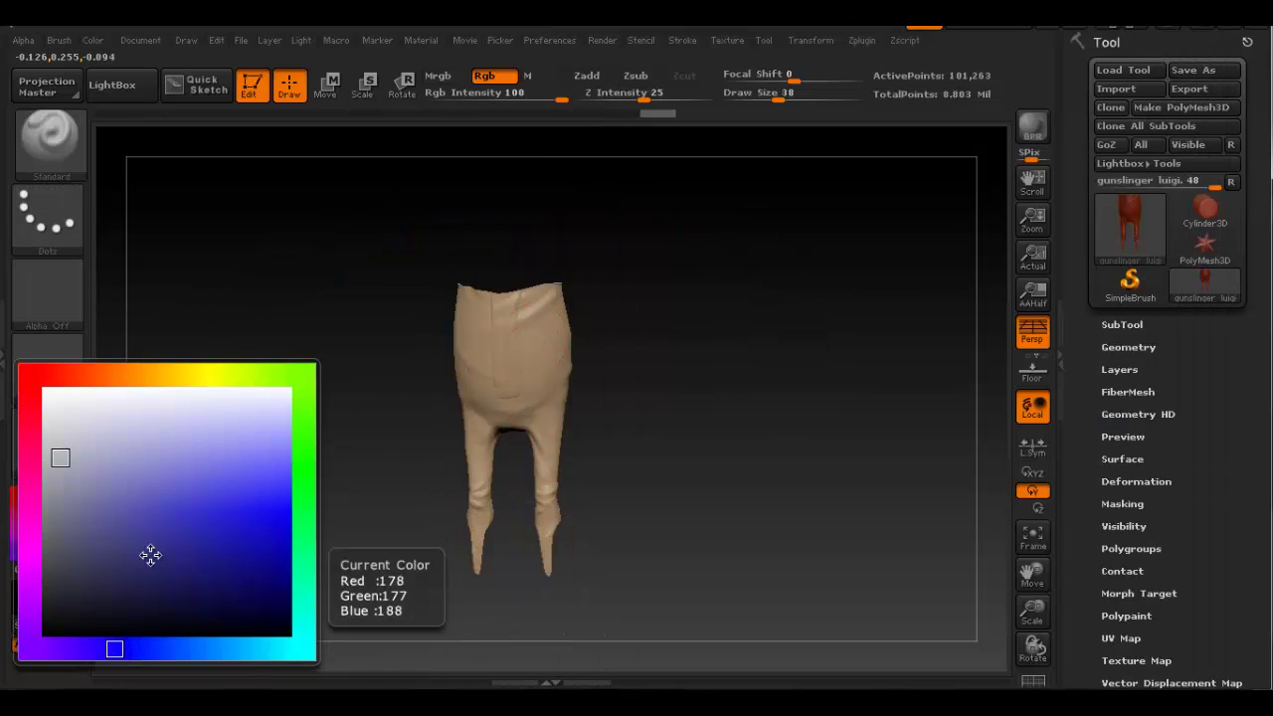
click(186, 545)
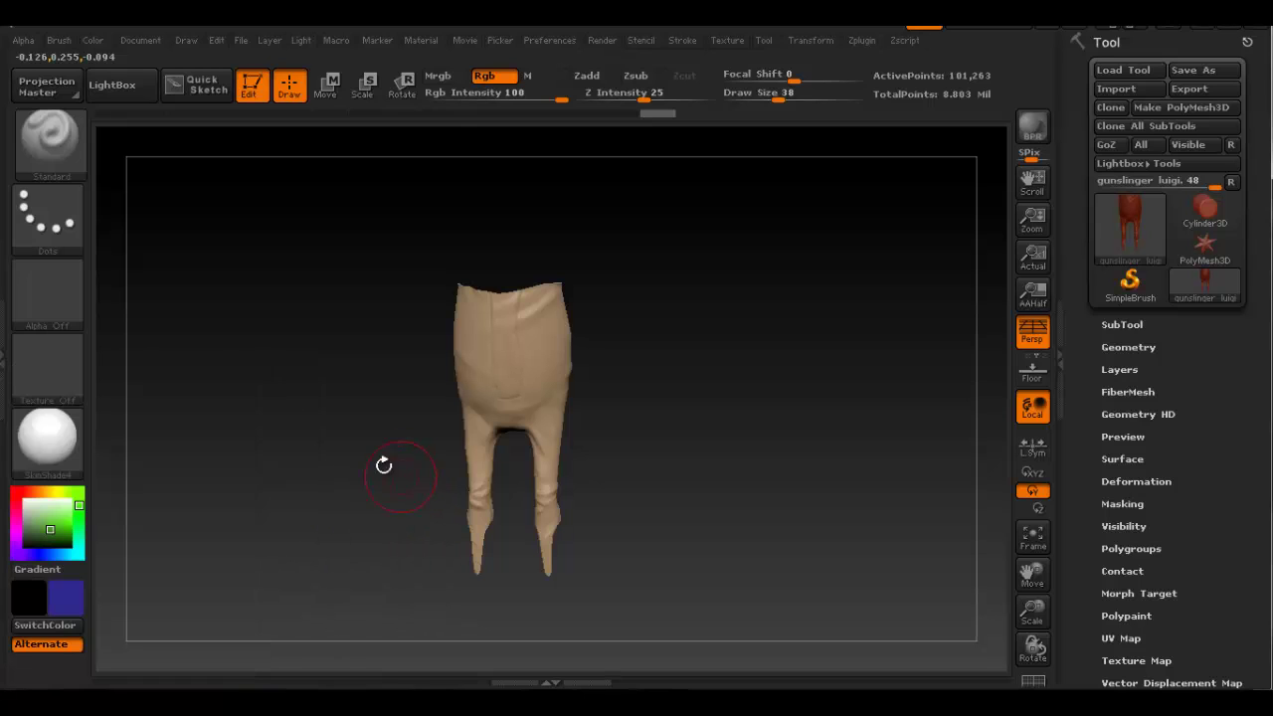
click(93, 40)
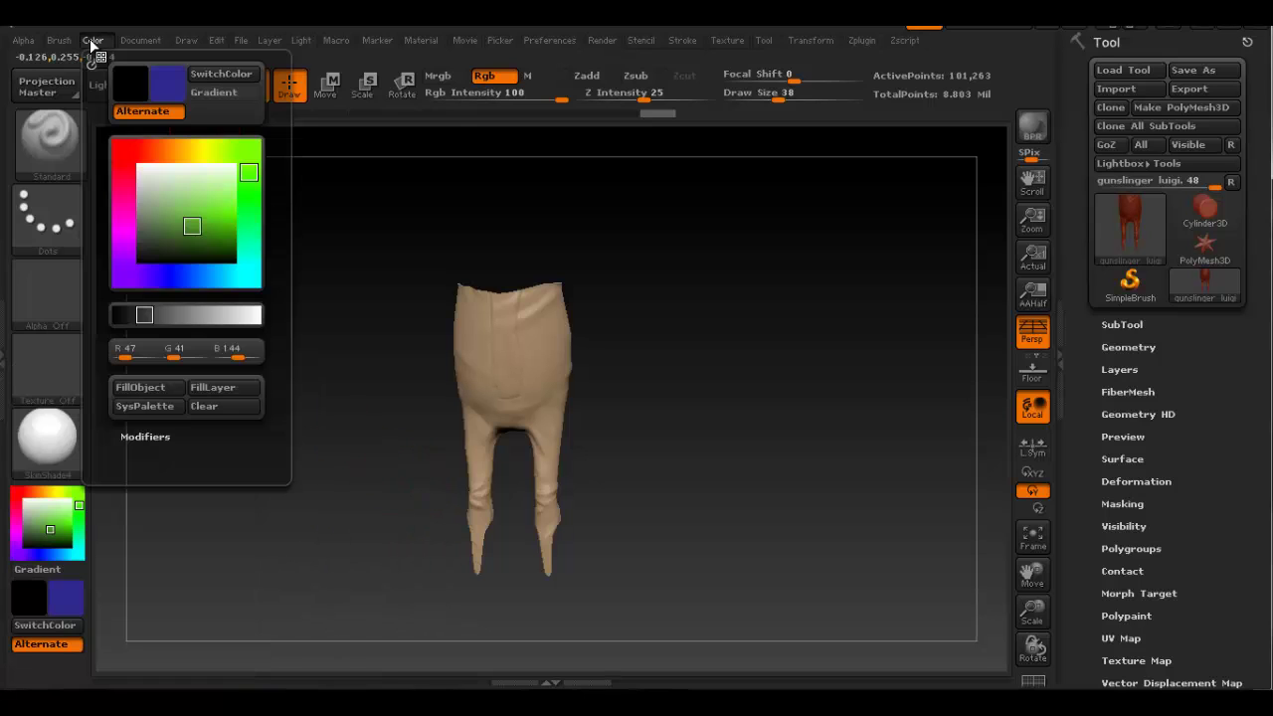
click(139, 387)
ctrl+shift+click(676, 316)
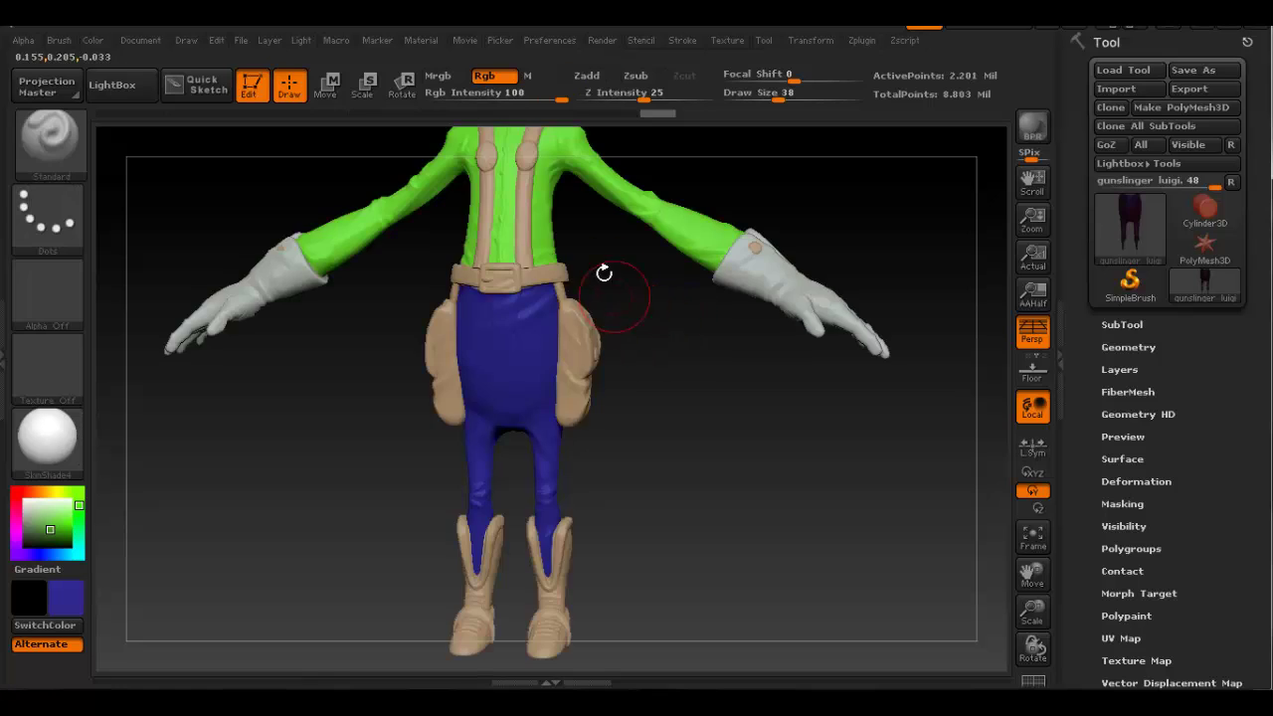
Step: Check the model sheet and sample the shirt's bright green as the active color
drag(606, 270, 598, 430)
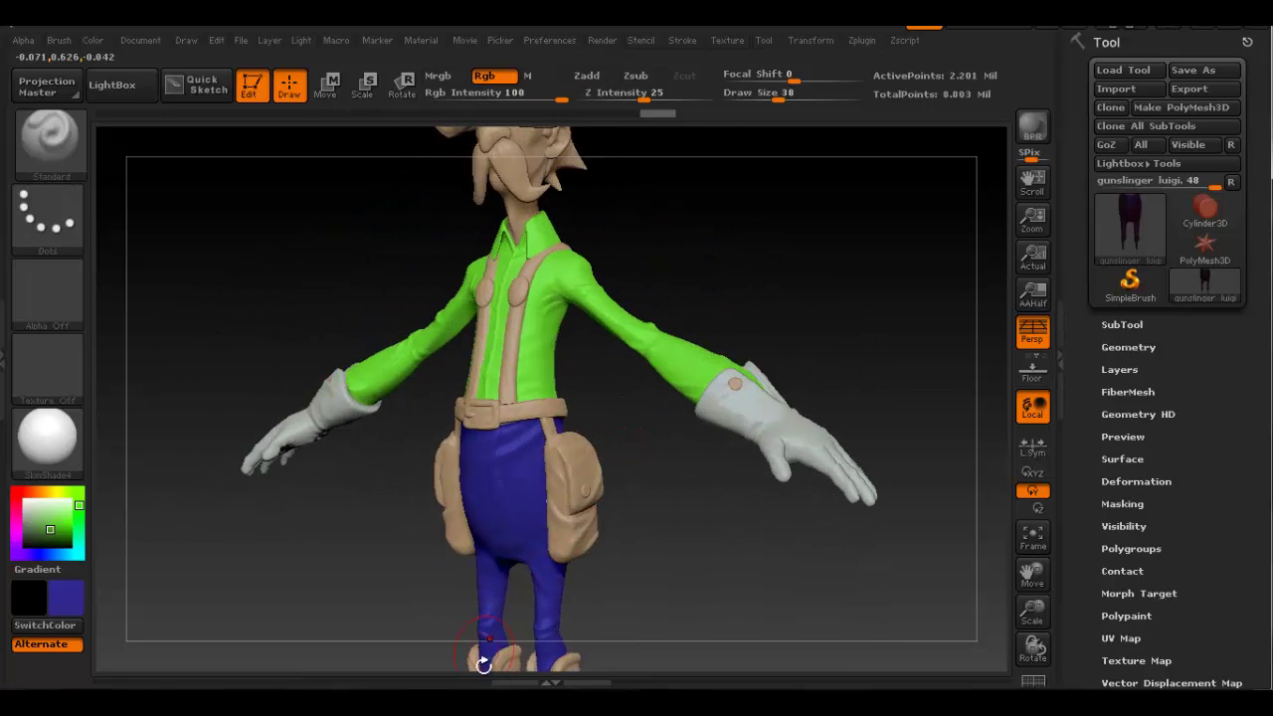
click(493, 702)
click(497, 701)
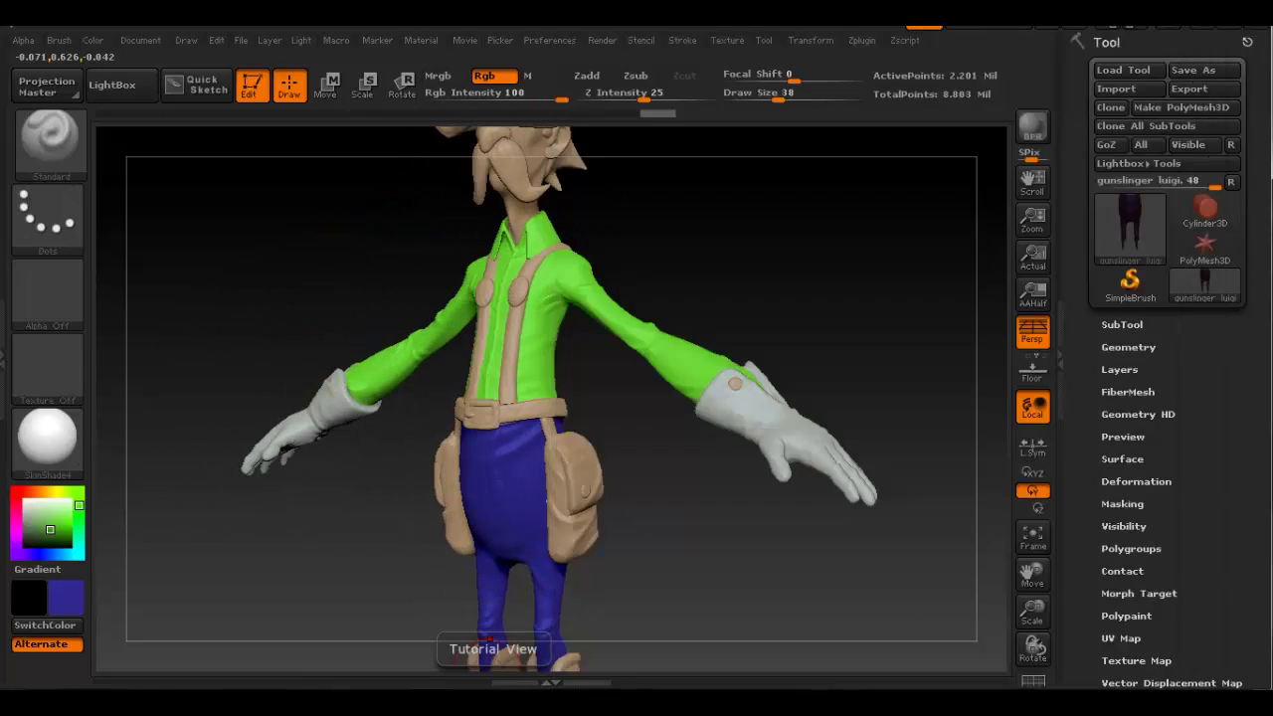
alt+drag(597, 328, 552, 343)
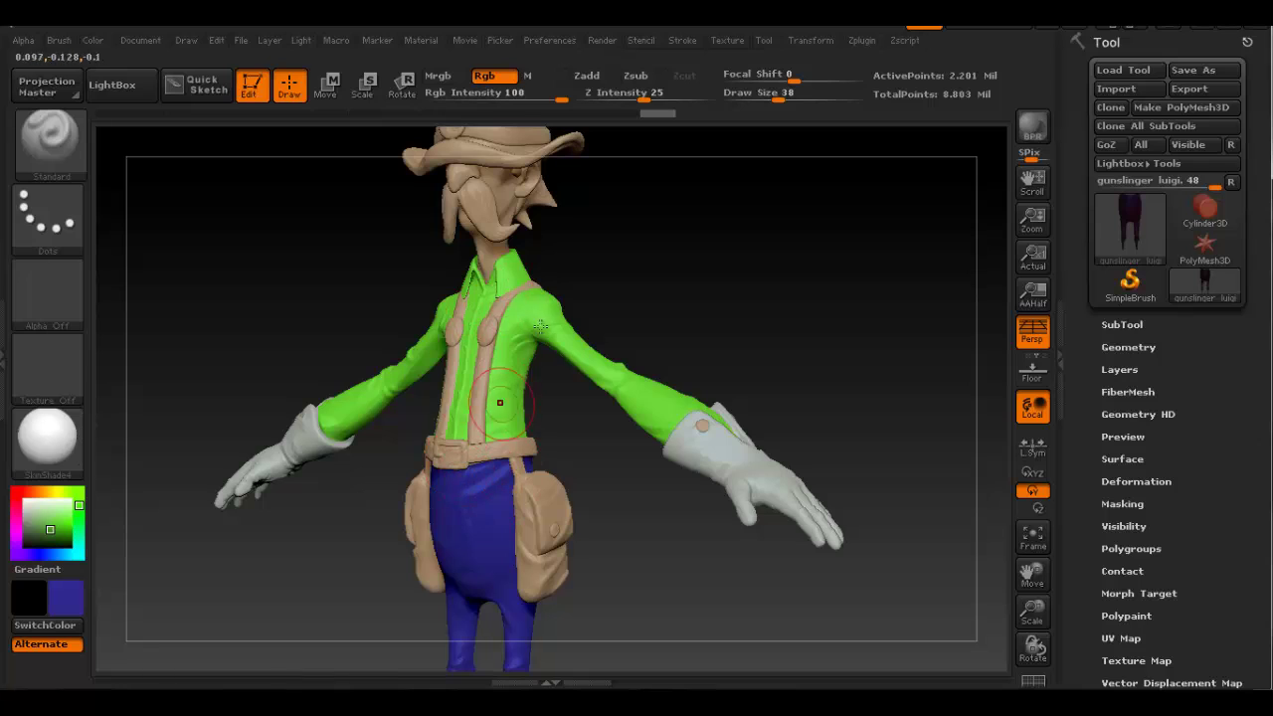
key(c)
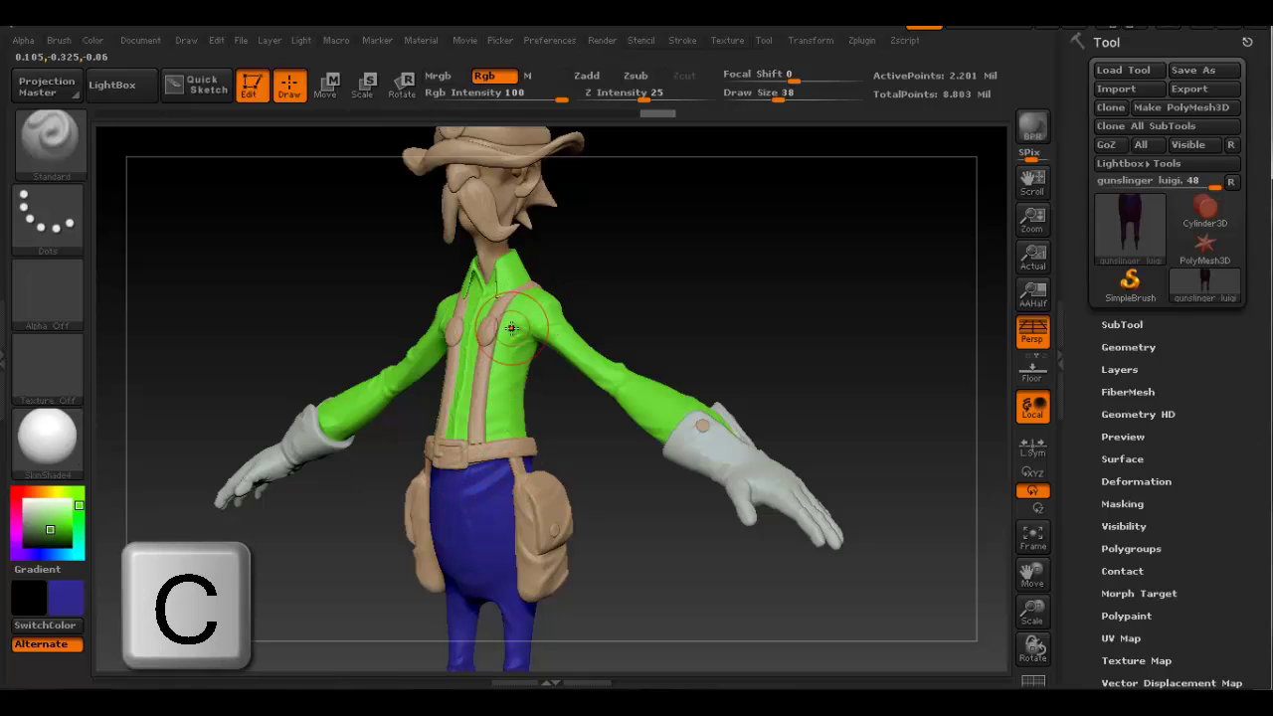
key(c)
key(c)
key(c)
key(c)
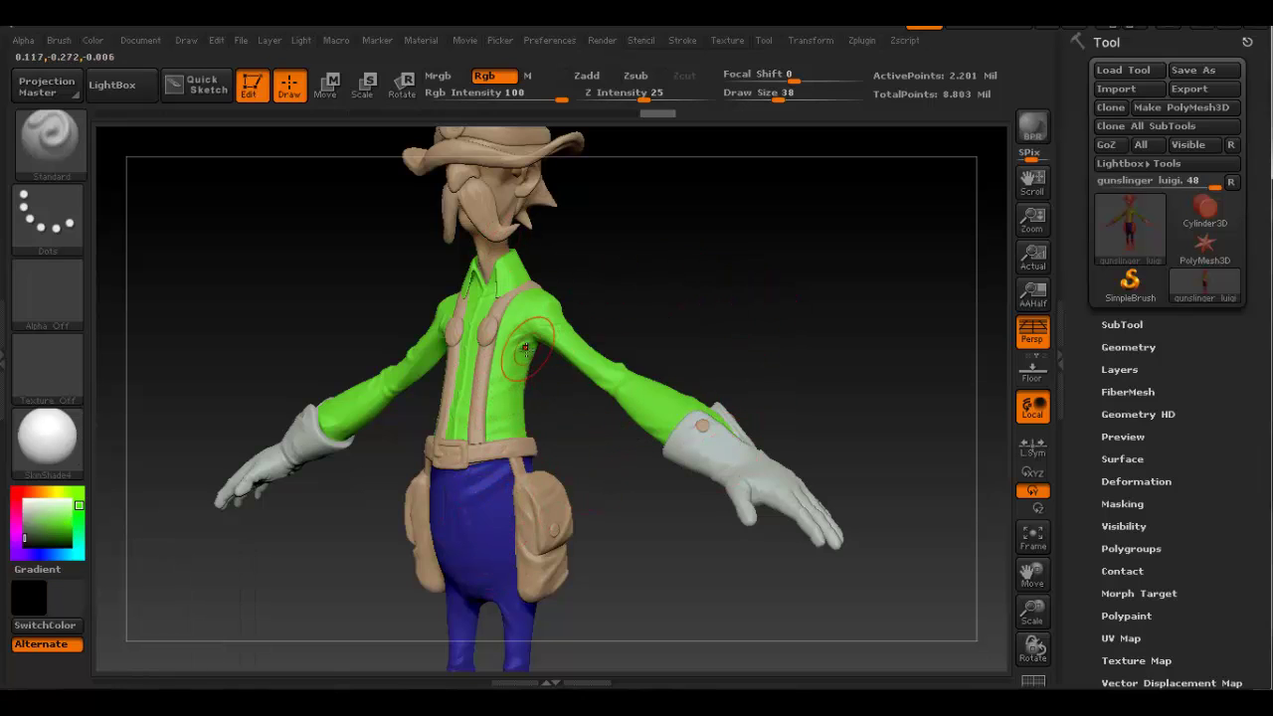
key(c)
Step: Isolate the hat polygroup, fill it with the sampled shirt green, and unhide the rest of the character
alt+right_drag(504, 341, 508, 514)
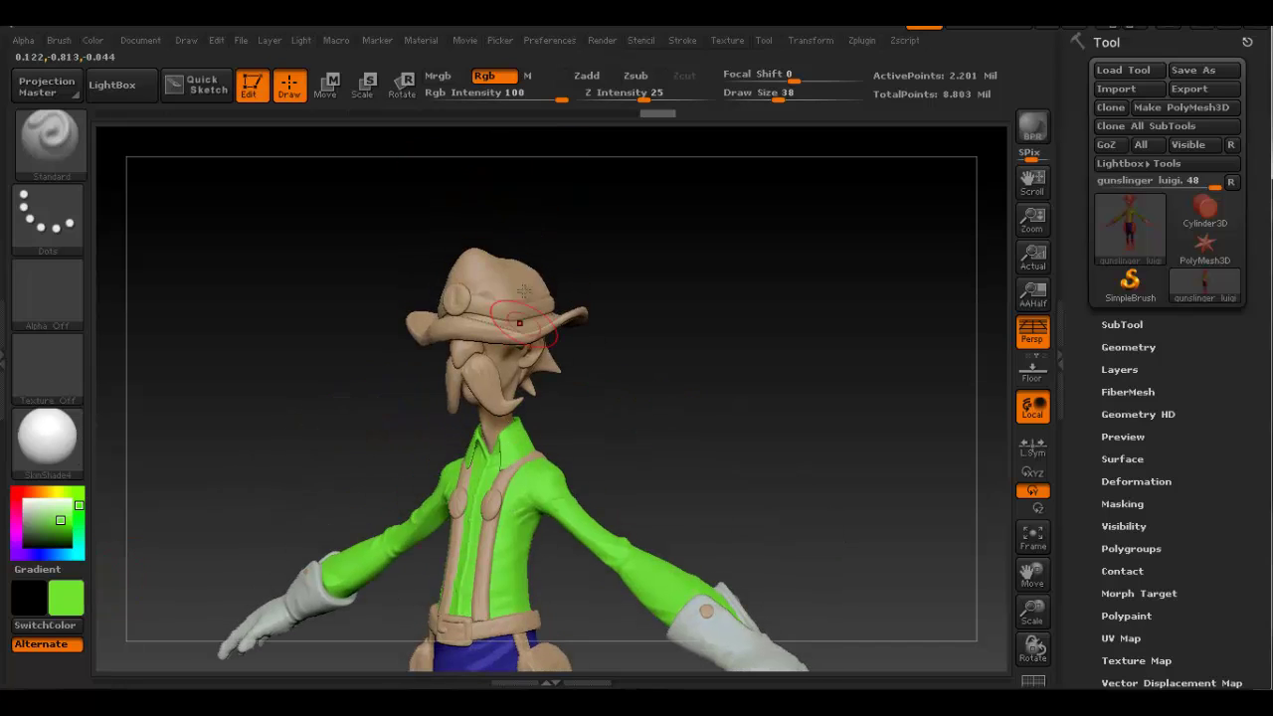
ctrl+shift+click(509, 266)
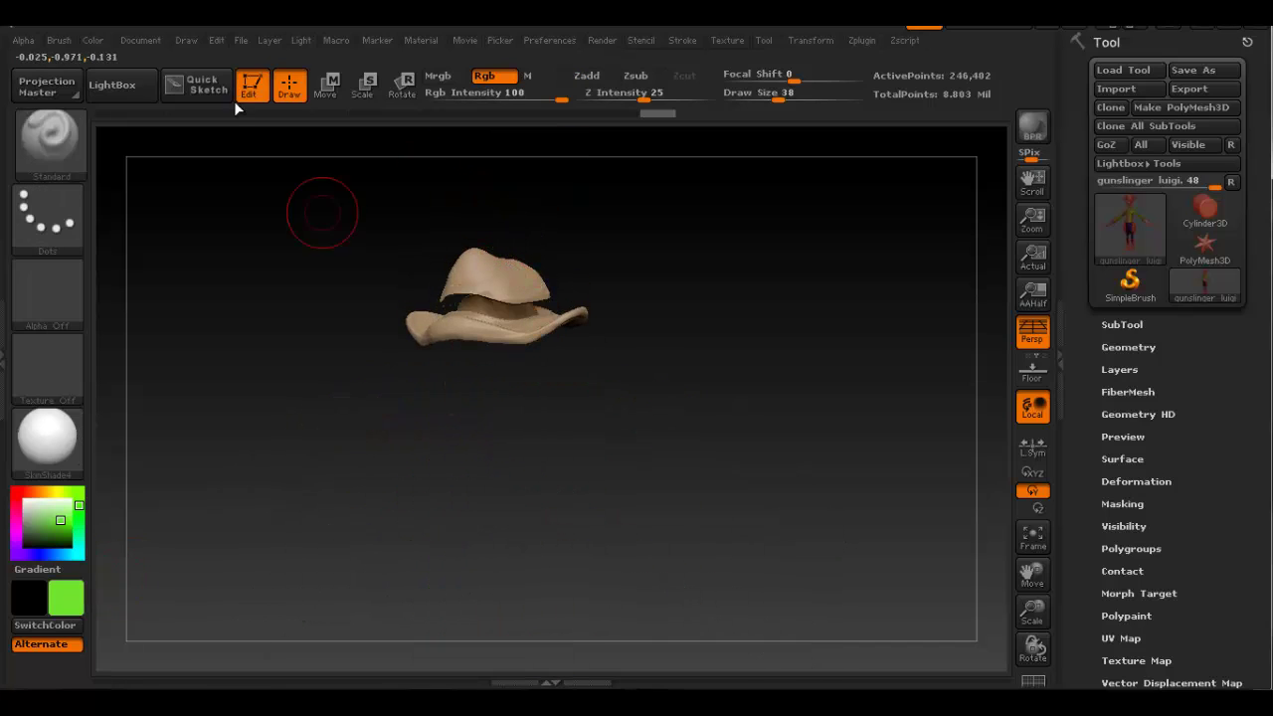
click(93, 41)
key(ctrl+shift)
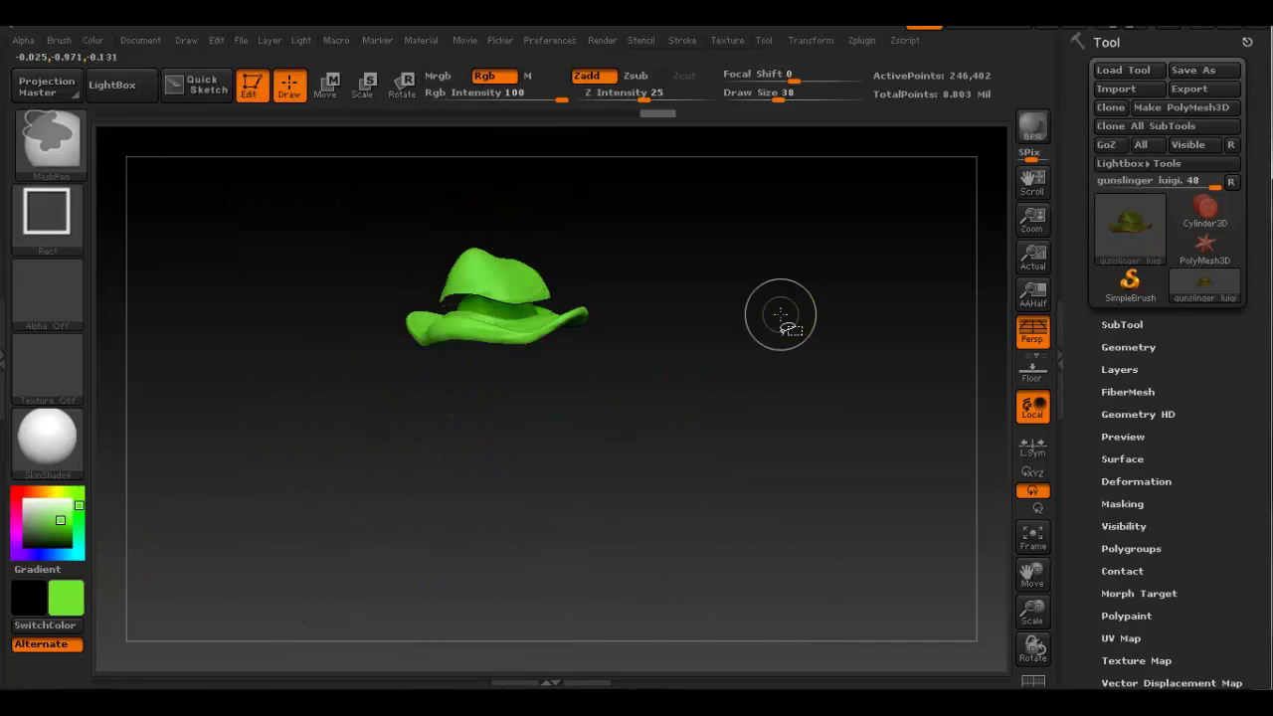
ctrl+shift+click(781, 314)
Step: Compare the character's front with the model sheet and sample the trousers' dark blue as the active color
drag(733, 348, 553, 572)
click(542, 702)
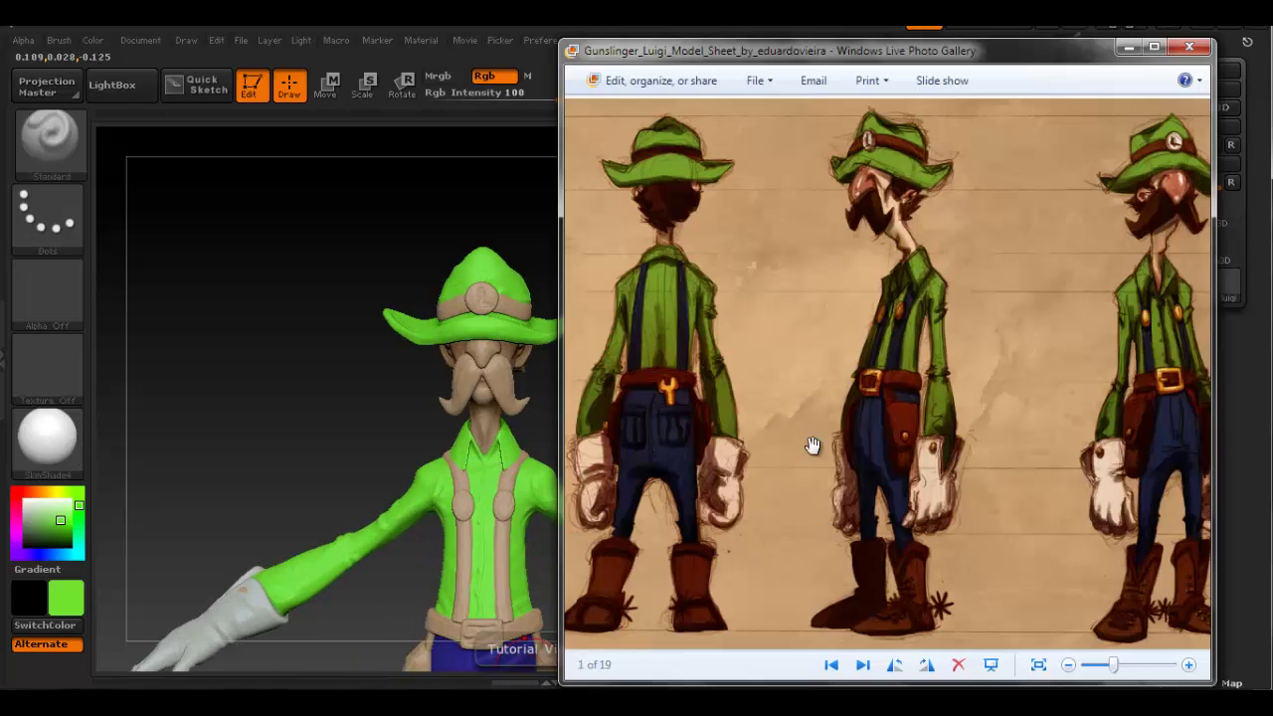
click(542, 702)
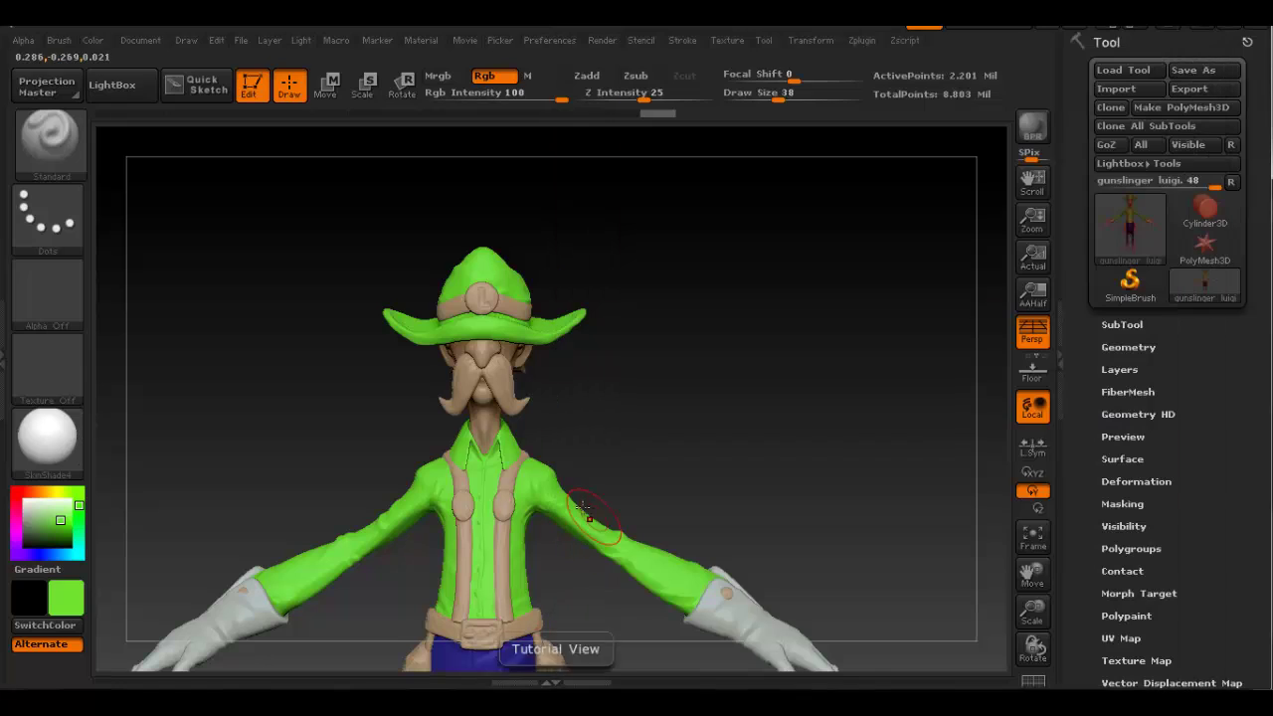
alt+drag(602, 597, 585, 380)
key(c)
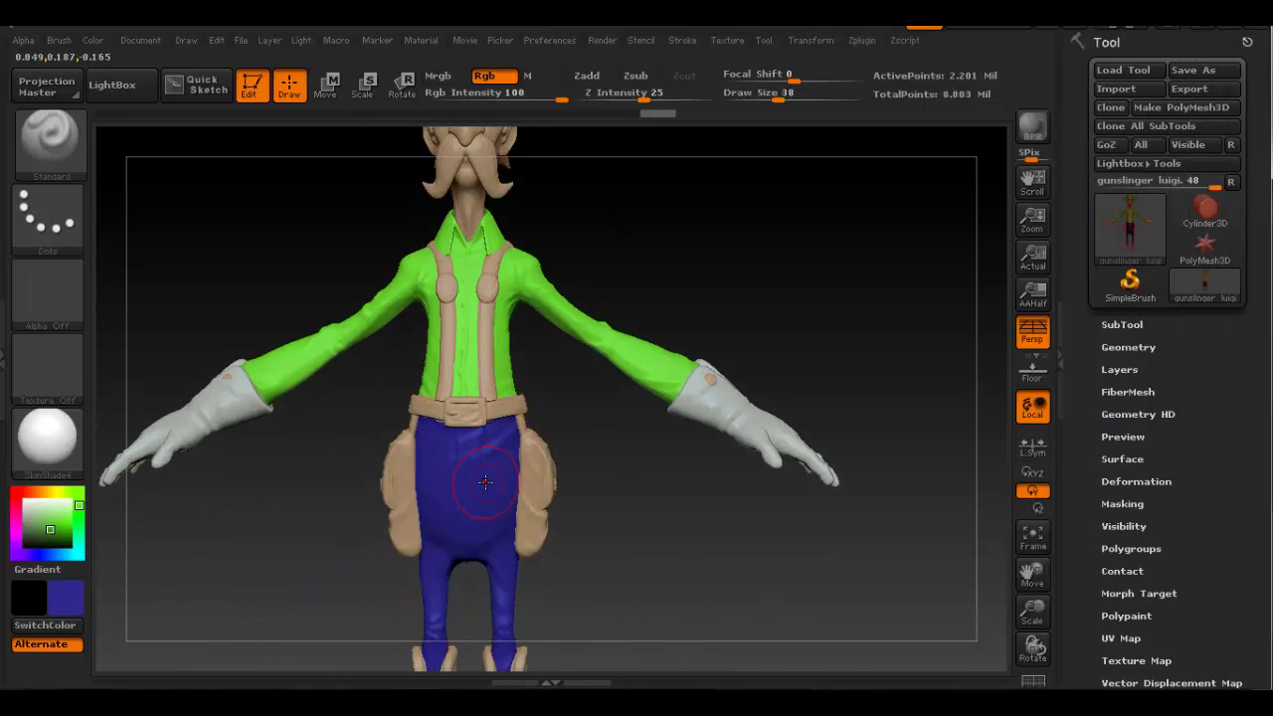
Step: Isolate the suspender straps, fill them with the dark blue of R 47, G 41, B 144, and unhide the rest
drag(627, 447, 568, 417)
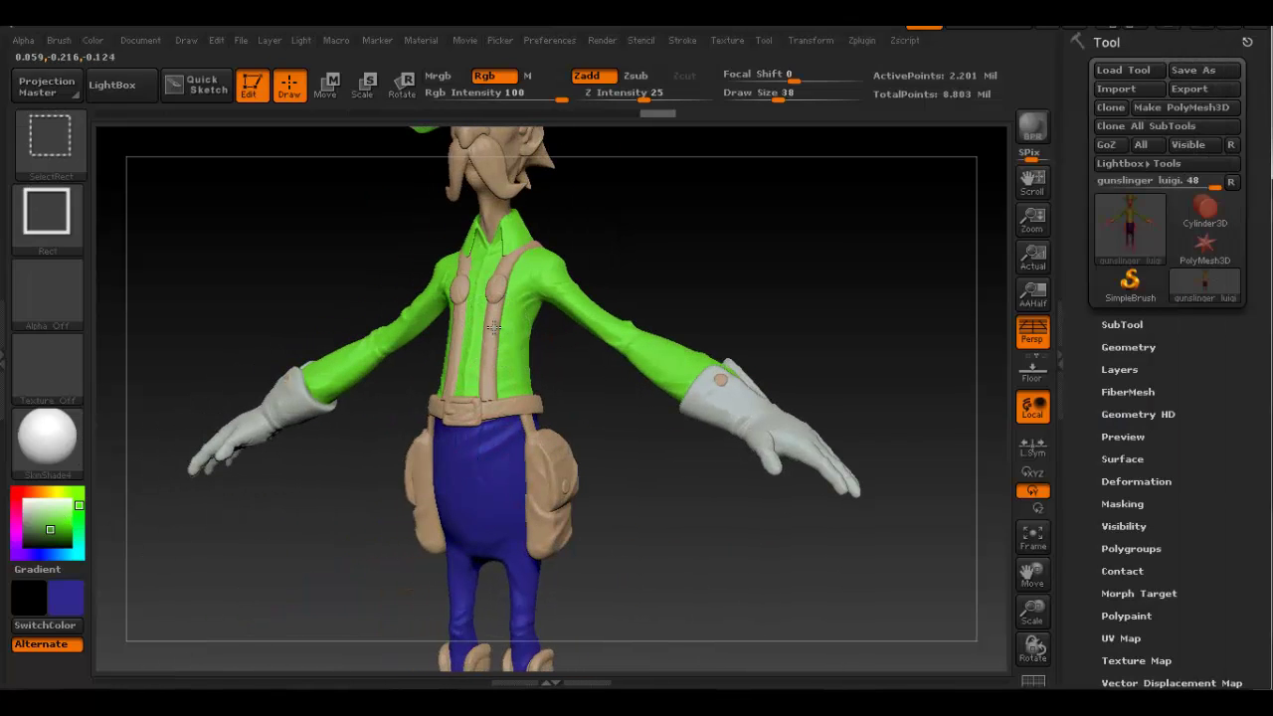
ctrl+shift+click(494, 326)
click(94, 41)
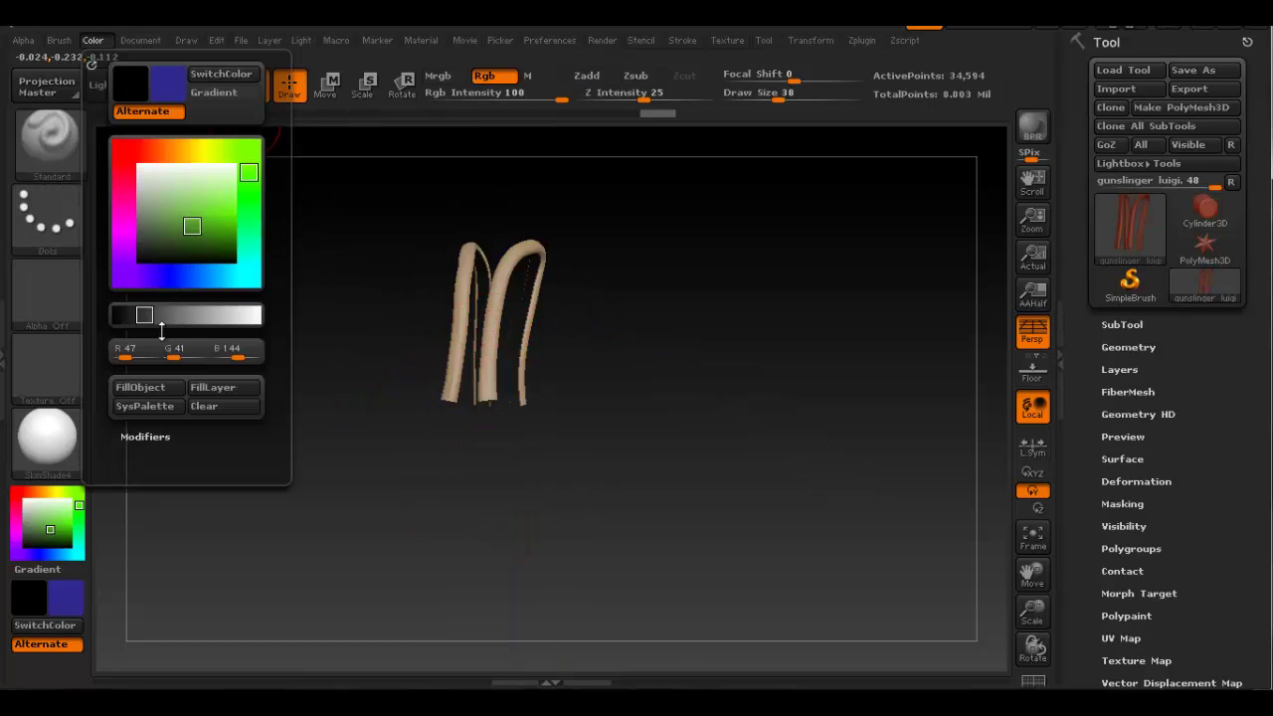
click(151, 387)
ctrl+shift+click(746, 344)
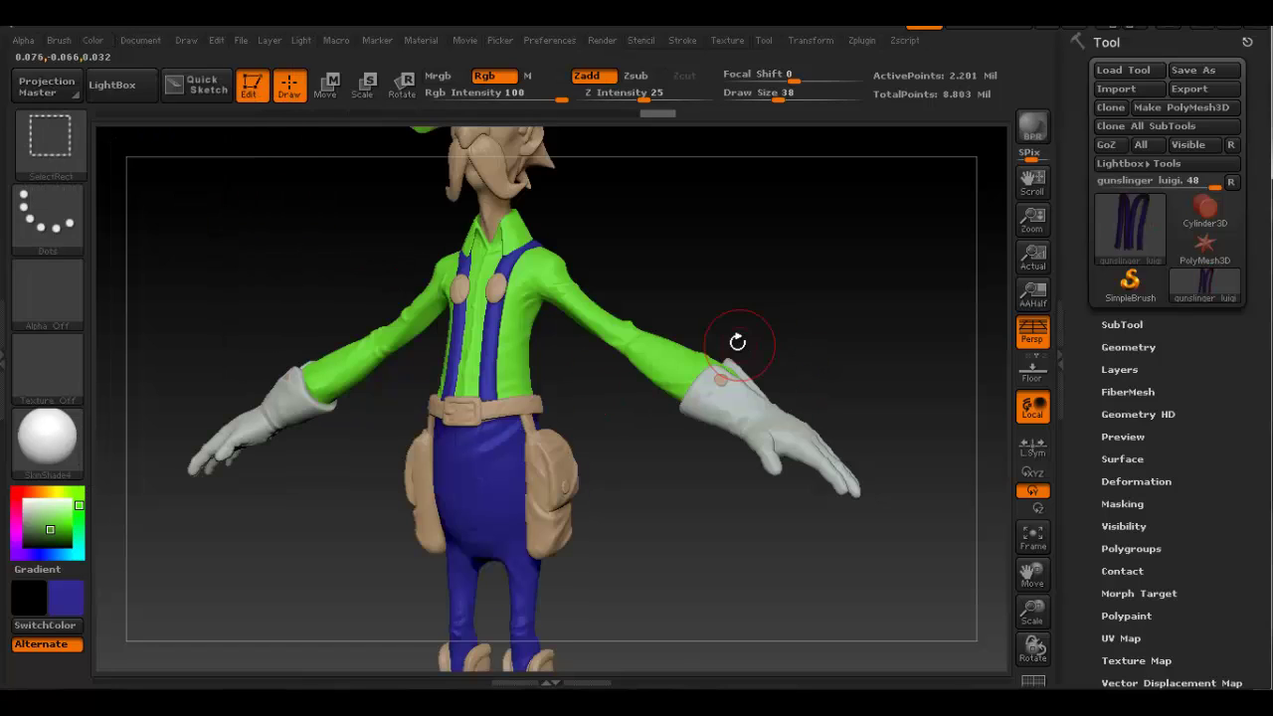
Step: Check the leather colors on the model sheet and set the active color to a dark brown of R 78, G 37, B 25
alt+right_drag(532, 303, 551, 415)
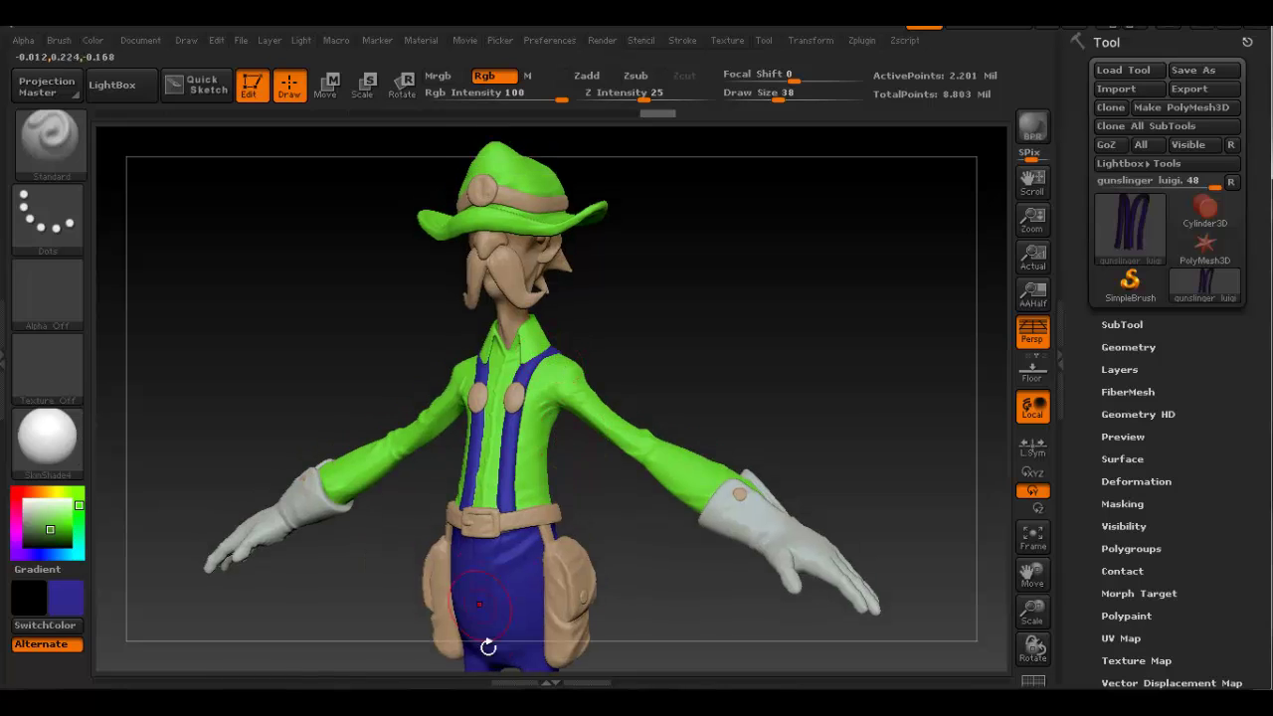
click(497, 703)
click(498, 704)
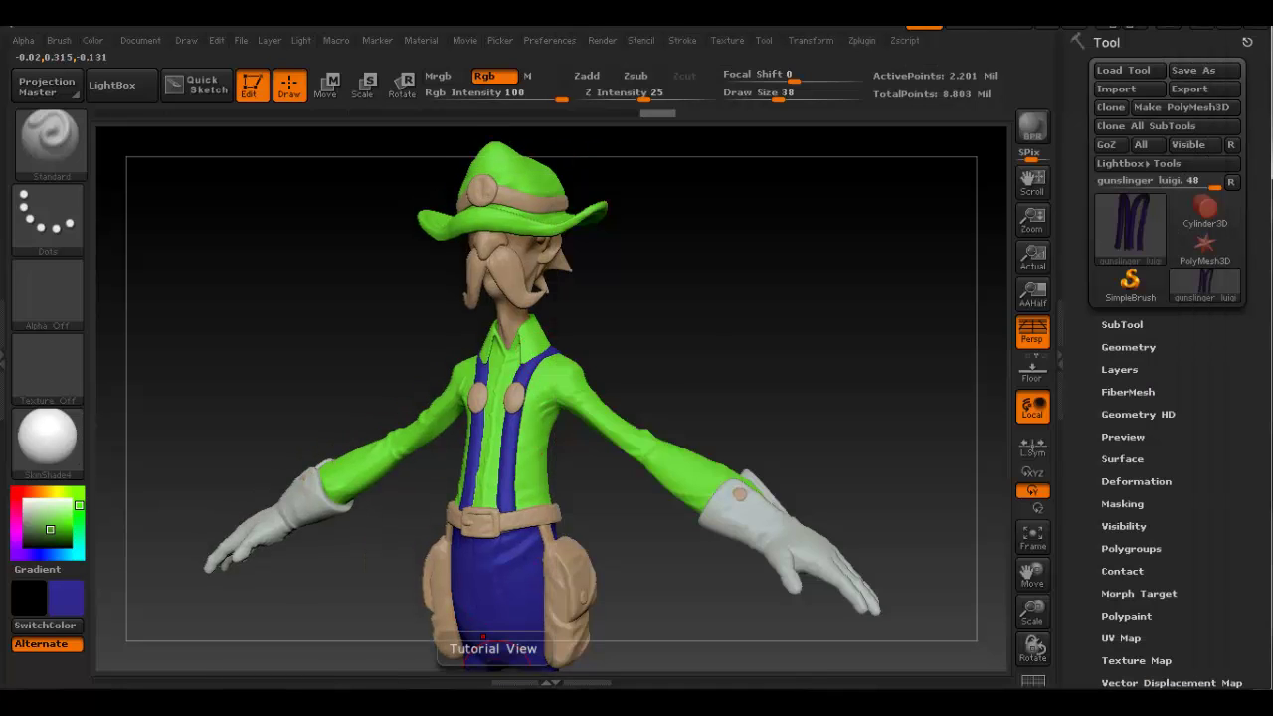
alt+right_drag(307, 662, 290, 377)
click(66, 607)
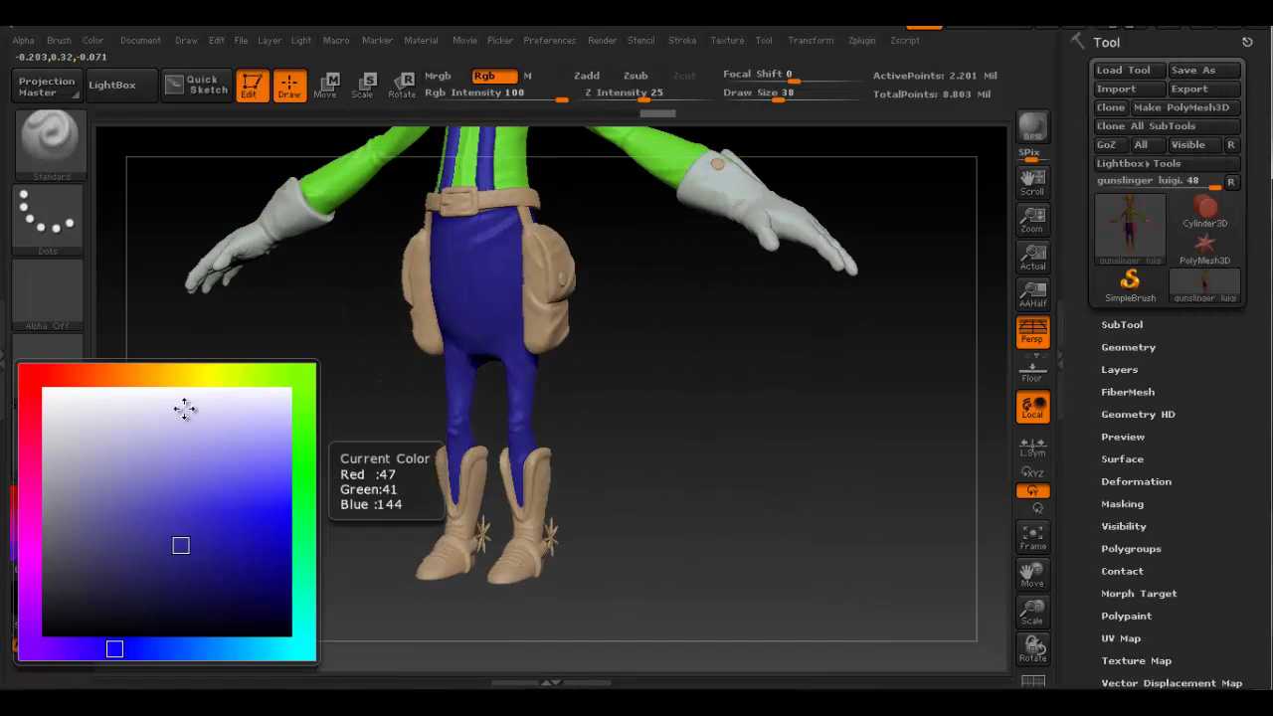
click(80, 373)
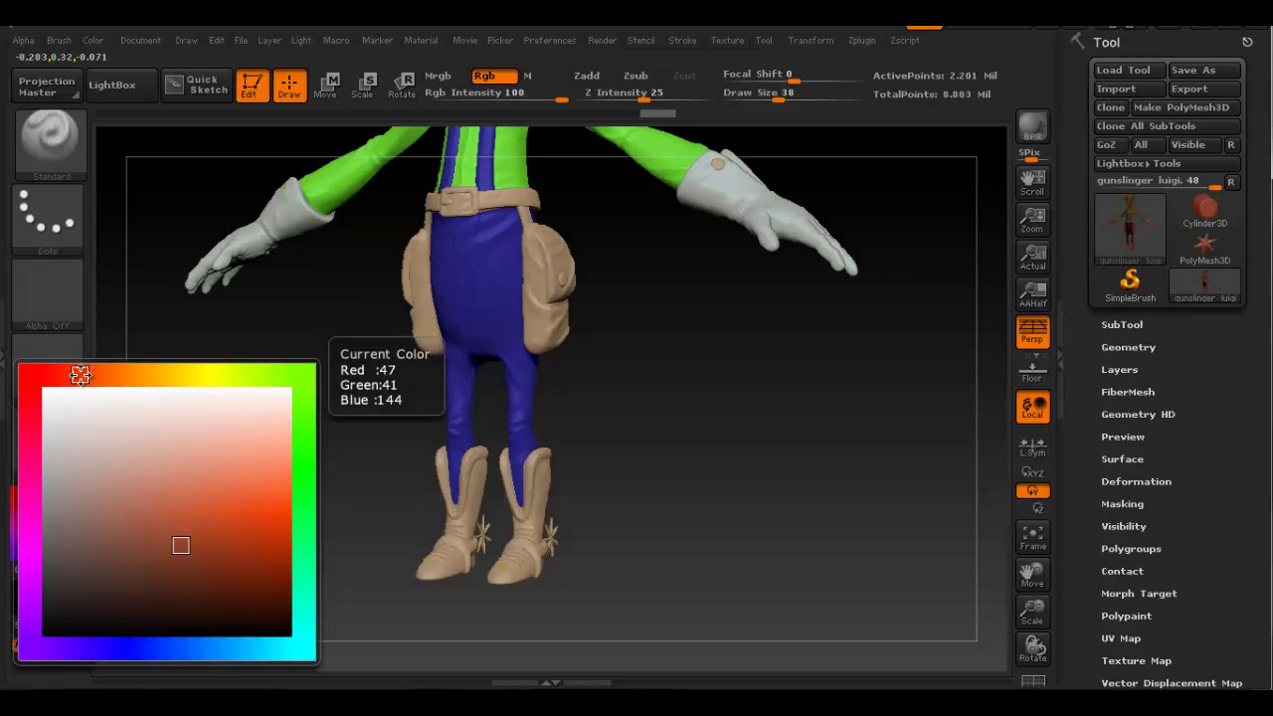
click(239, 528)
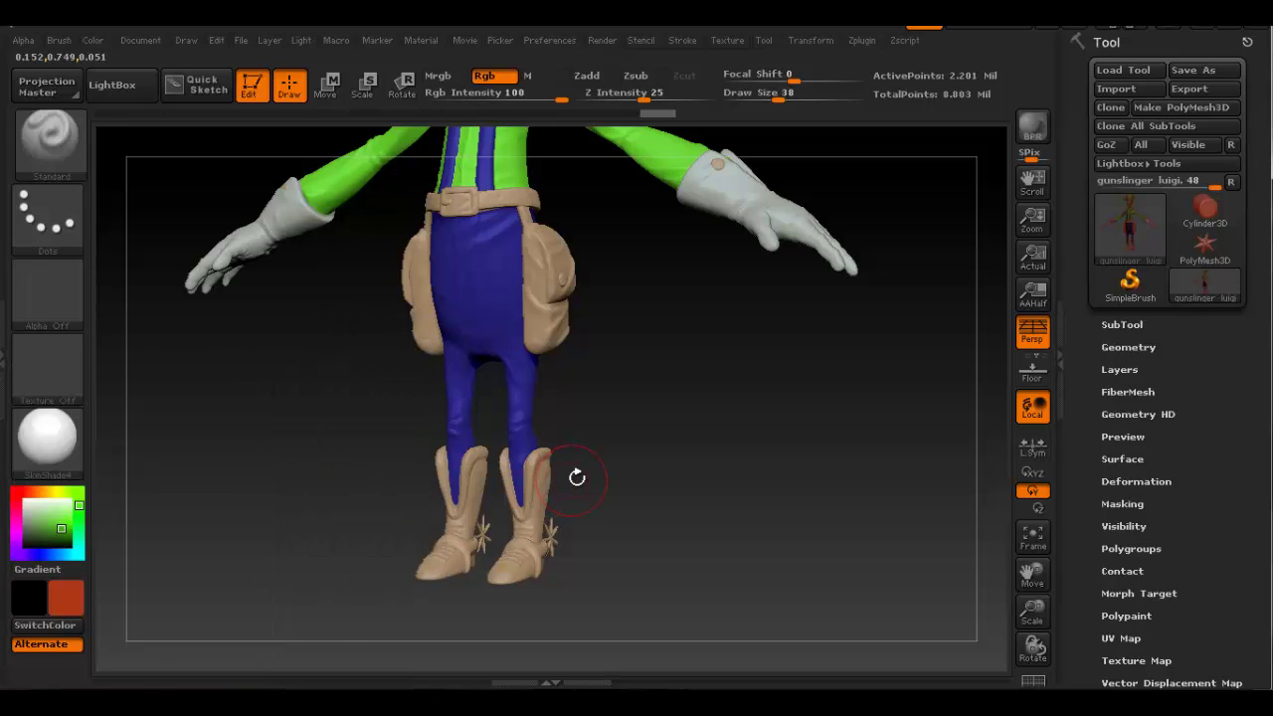
key(alt+Tab)
key(alt+Tab)
click(65, 597)
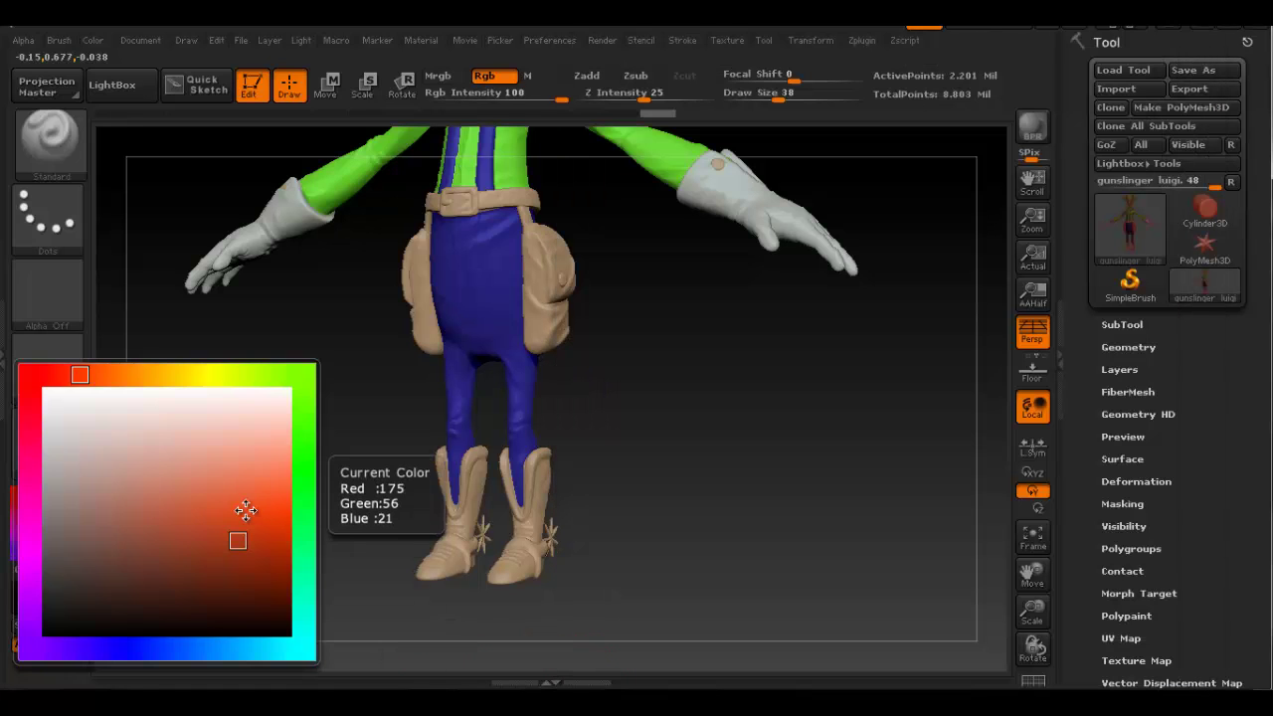
click(171, 586)
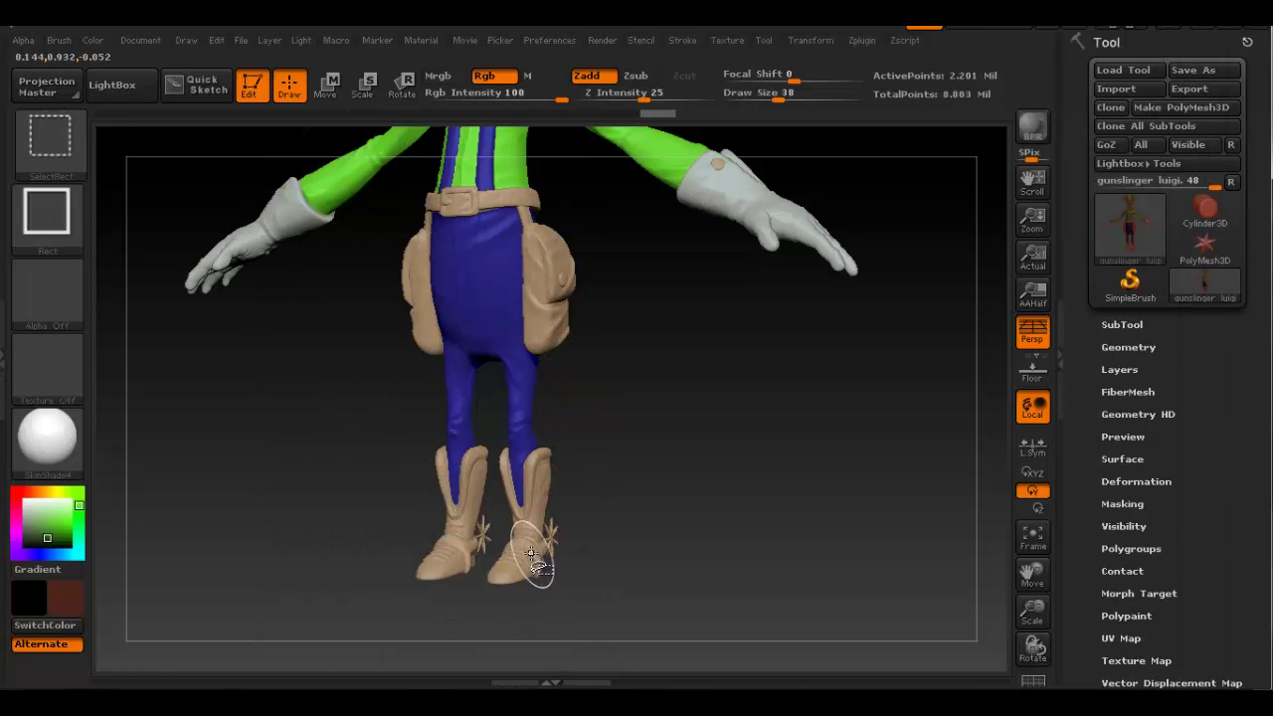
Step: Isolate the two hip pouches, fill them with the dark brown, and unhide the rest of the character
alt+right_drag(551, 271, 568, 390)
key(ctrl+shift)
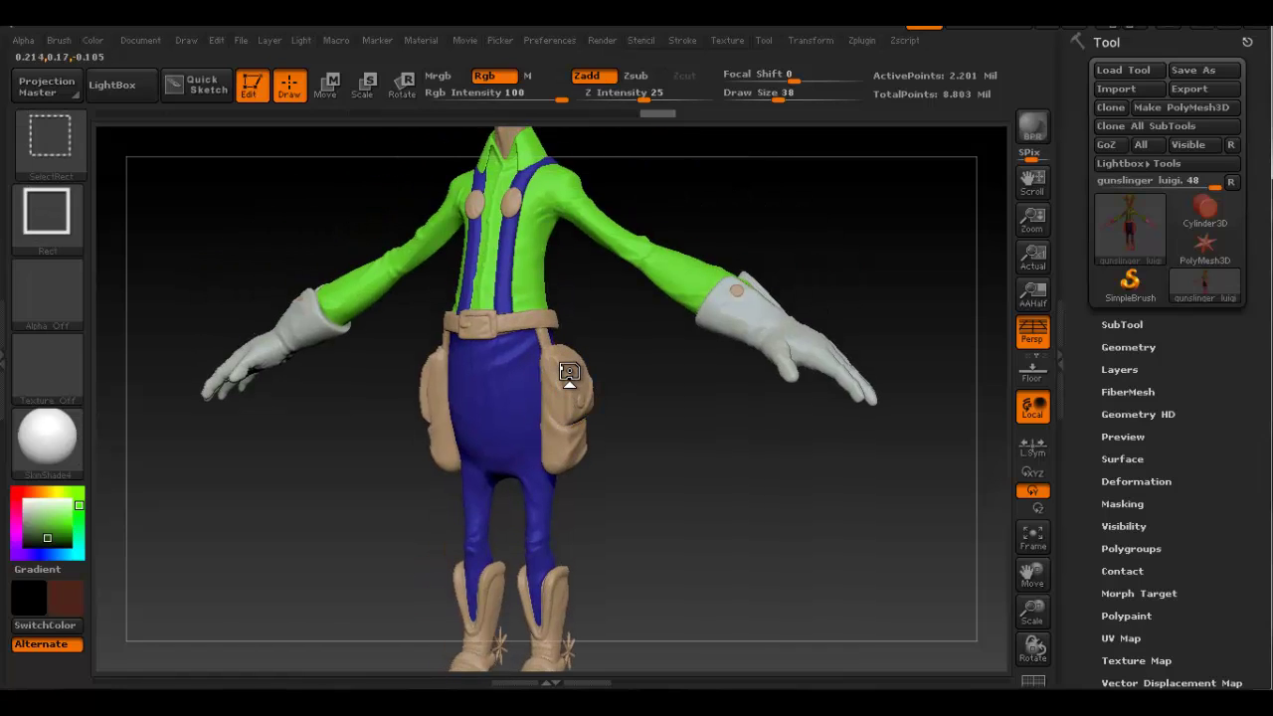
ctrl+shift+click(572, 373)
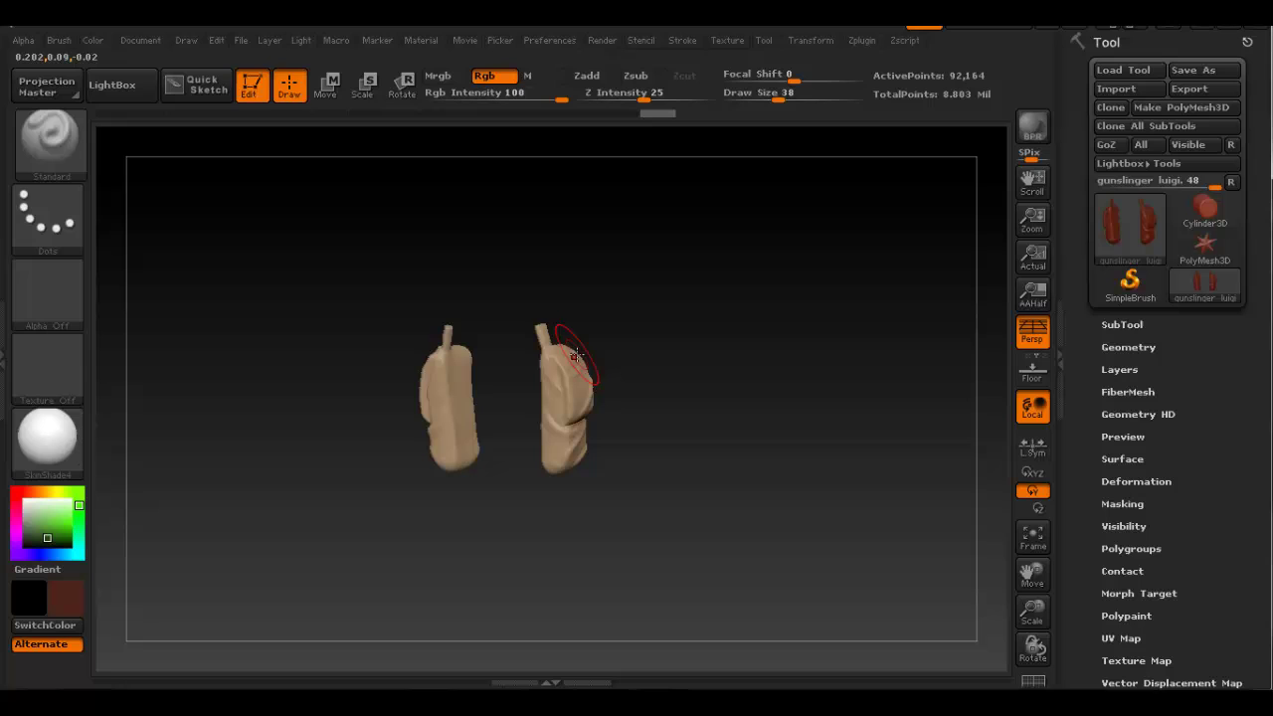
click(100, 43)
click(155, 387)
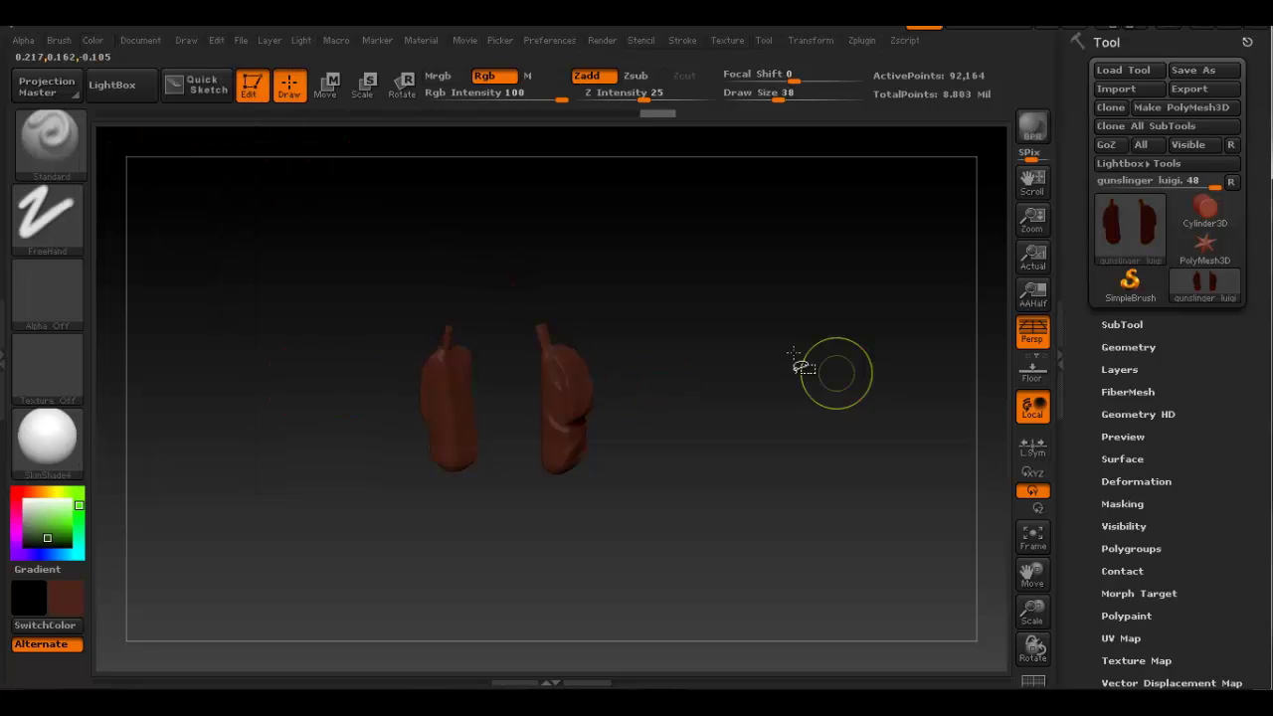
ctrl+shift+click(792, 352)
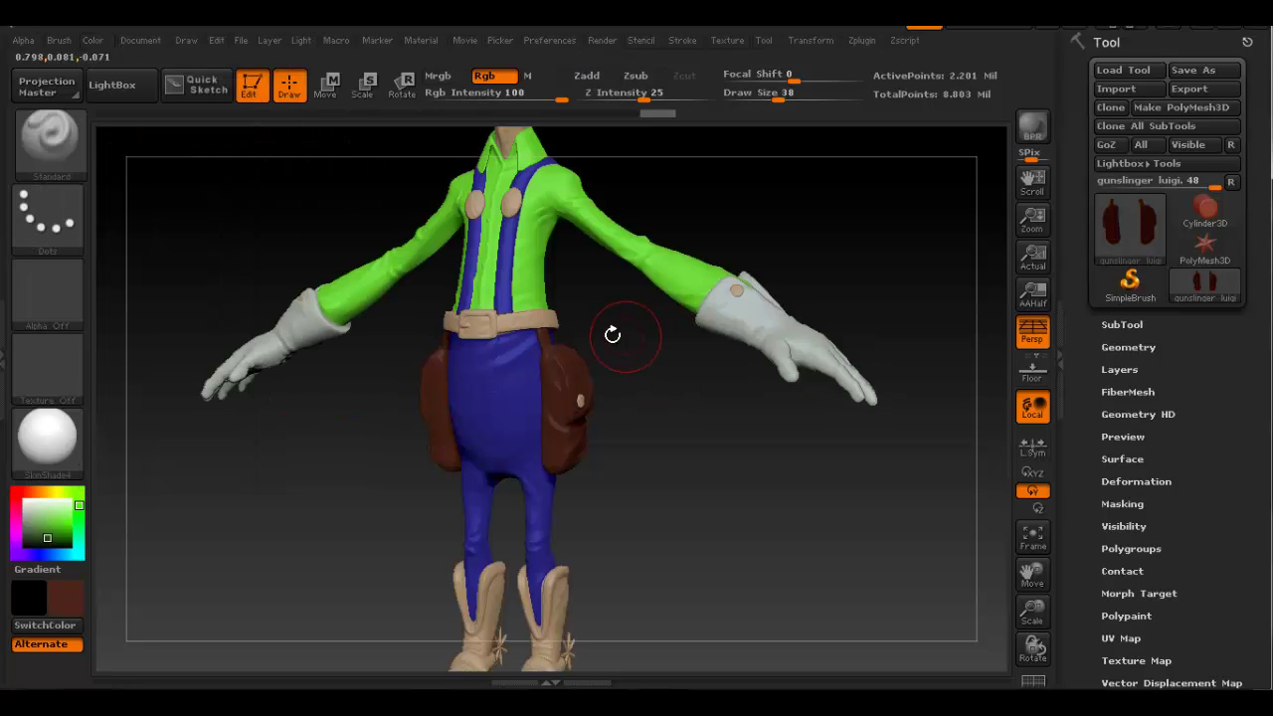
Step: Isolate the belt strap, fill it with the same dark brown, and unhide the rest of the character
ctrl+shift+click(500, 326)
click(95, 42)
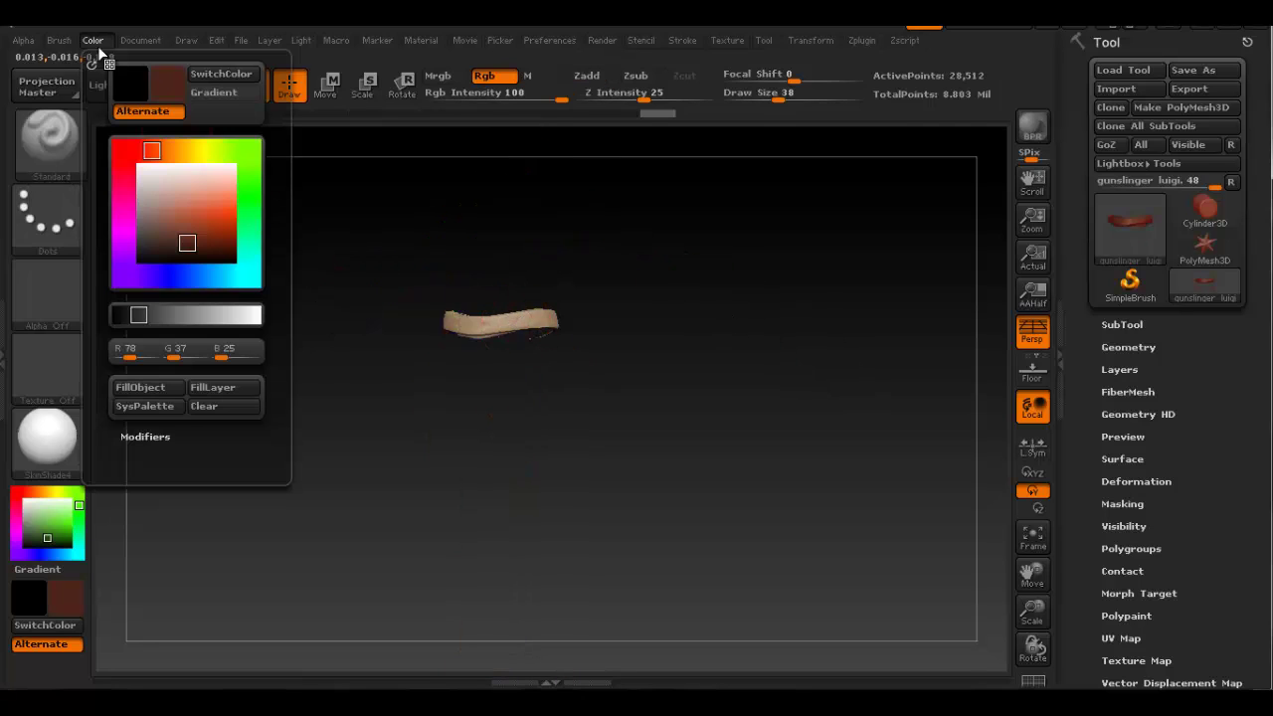
click(149, 387)
ctrl+shift+click(741, 361)
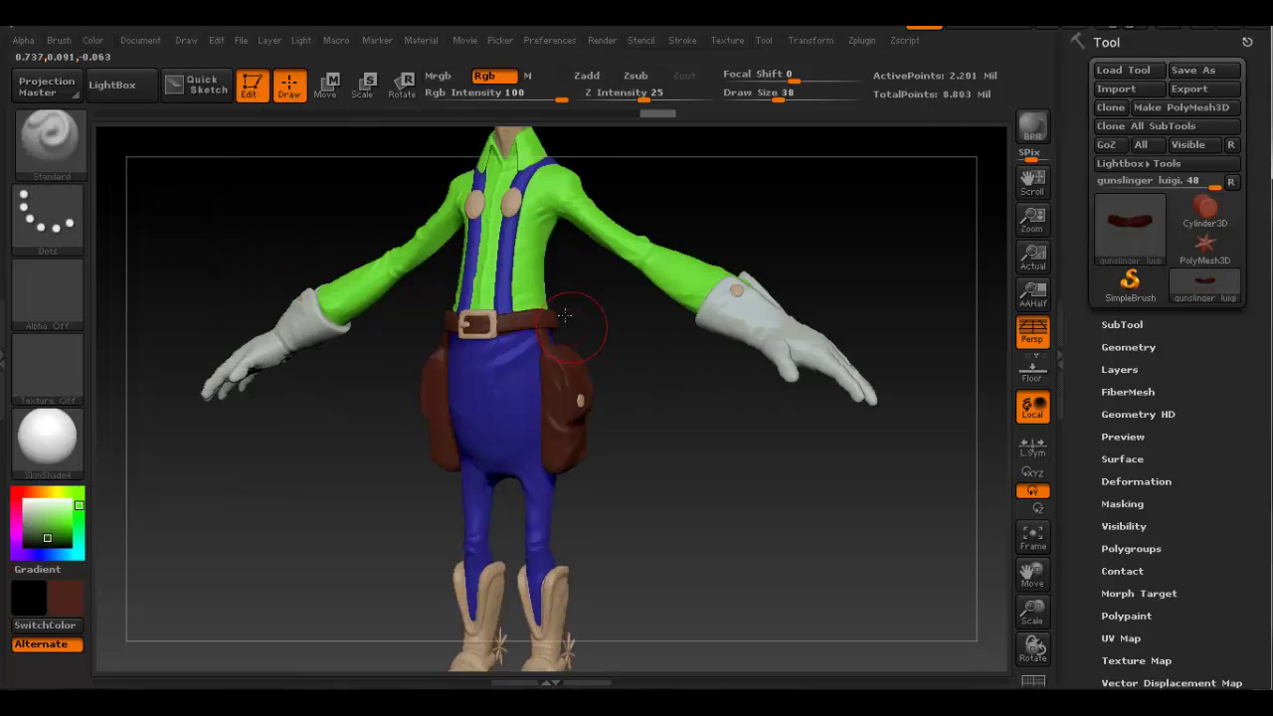
Step: Check the hat band on the model sheet, then isolate it, fill it with the dark brown, and unhide the rest
alt+right_drag(548, 366, 545, 494)
click(796, 700)
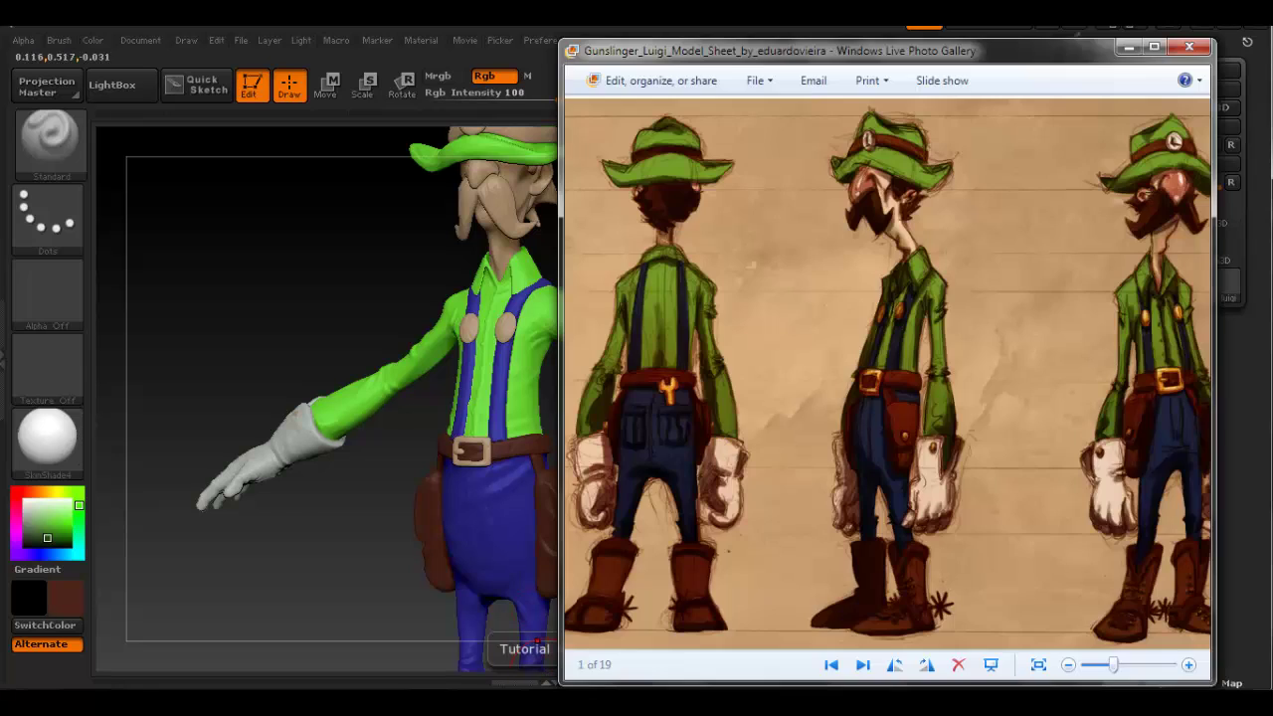
click(545, 700)
alt+right_drag(549, 374, 537, 509)
ctrl+shift+click(497, 260)
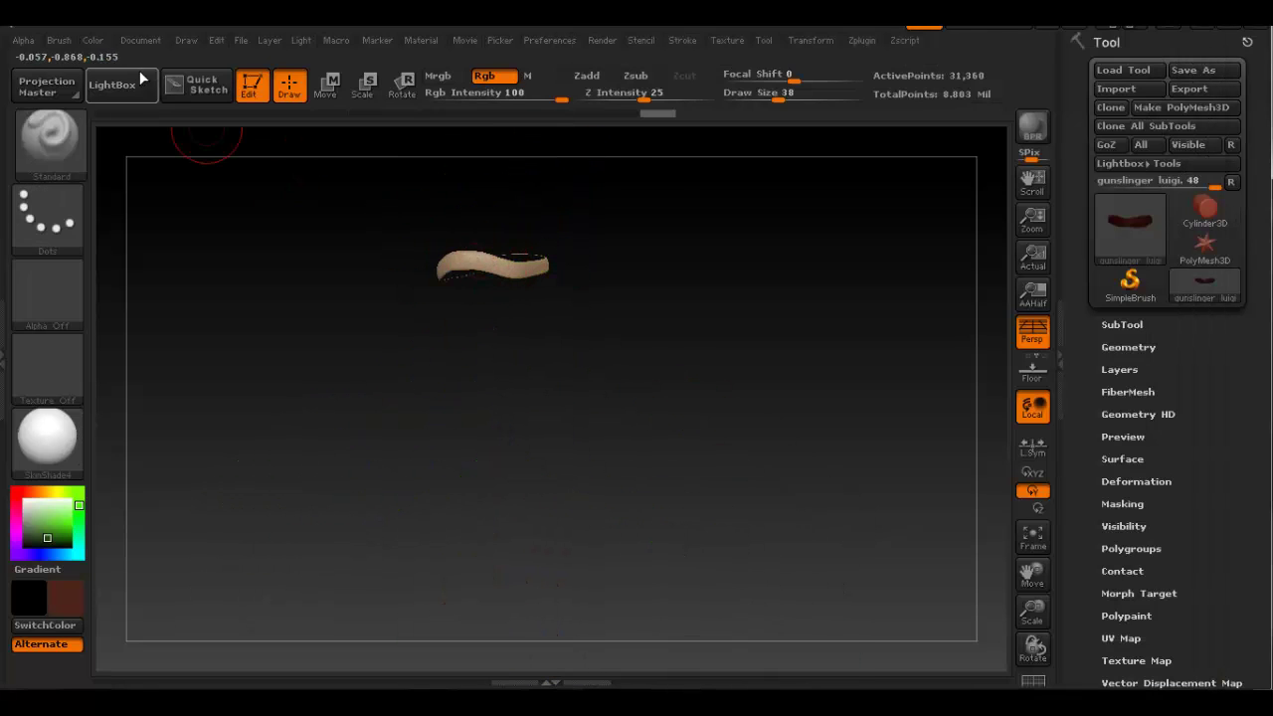
click(92, 40)
click(171, 389)
key(ctrl+shift)
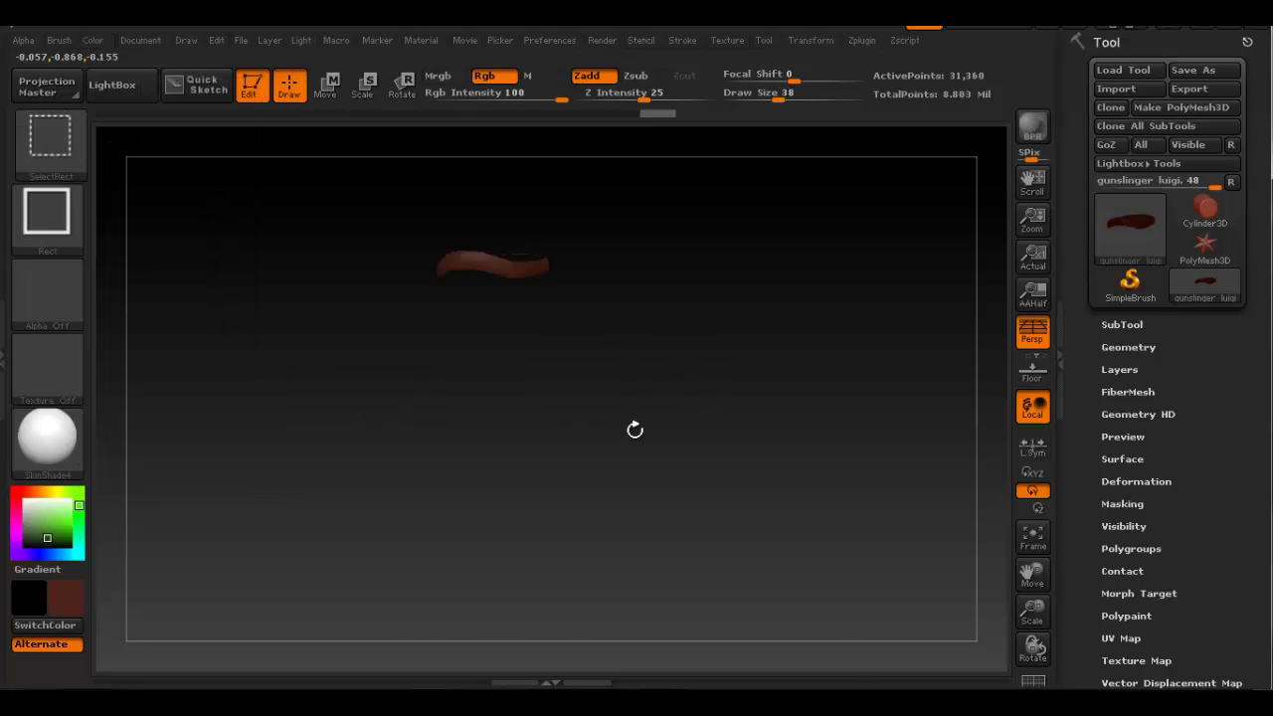
ctrl+shift+click(634, 432)
Step: Check the boots on the model sheet, isolate the boot shafts, fill them with the dark brown, and unhide the rest
alt+right_drag(667, 540, 645, 412)
mouse_move(645, 411)
mouse_down()
mouse_move(620, 378)
mouse_move(602, 399)
mouse_up()
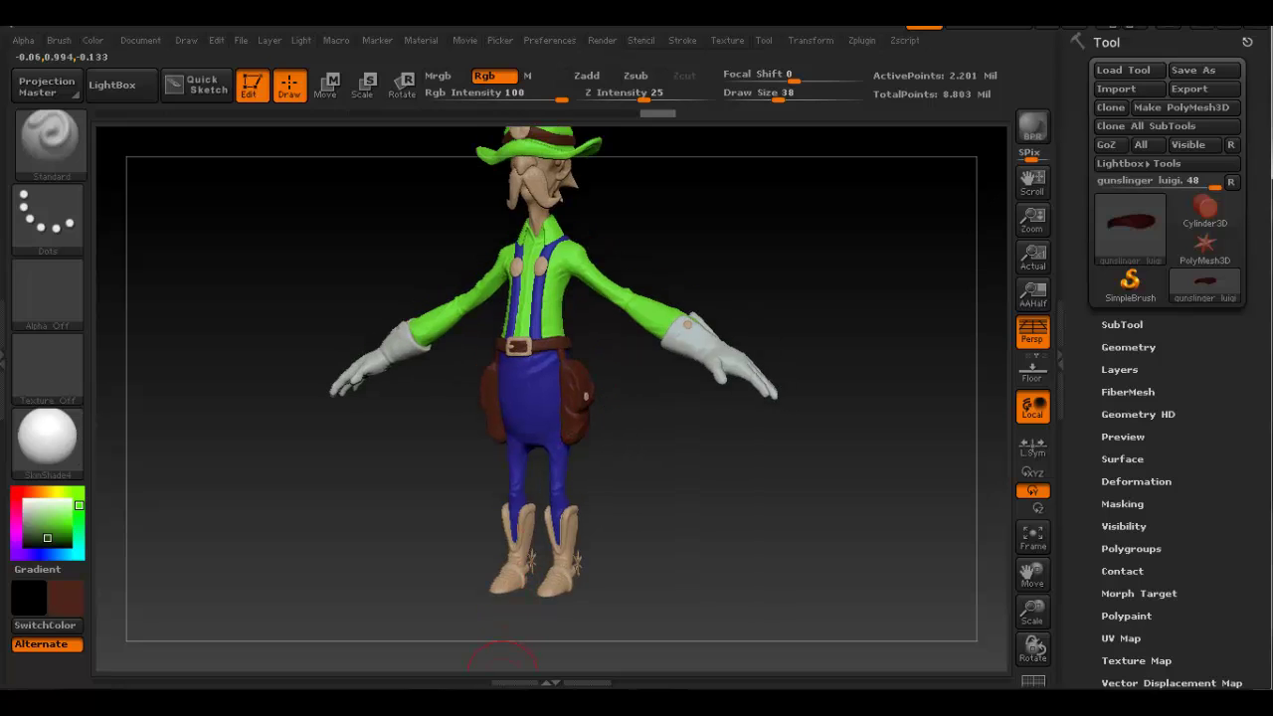
click(502, 704)
click(503, 704)
alt+right_drag(623, 606, 619, 503)
ctrl+right_drag(619, 503, 627, 533)
ctrl+shift+click(626, 430)
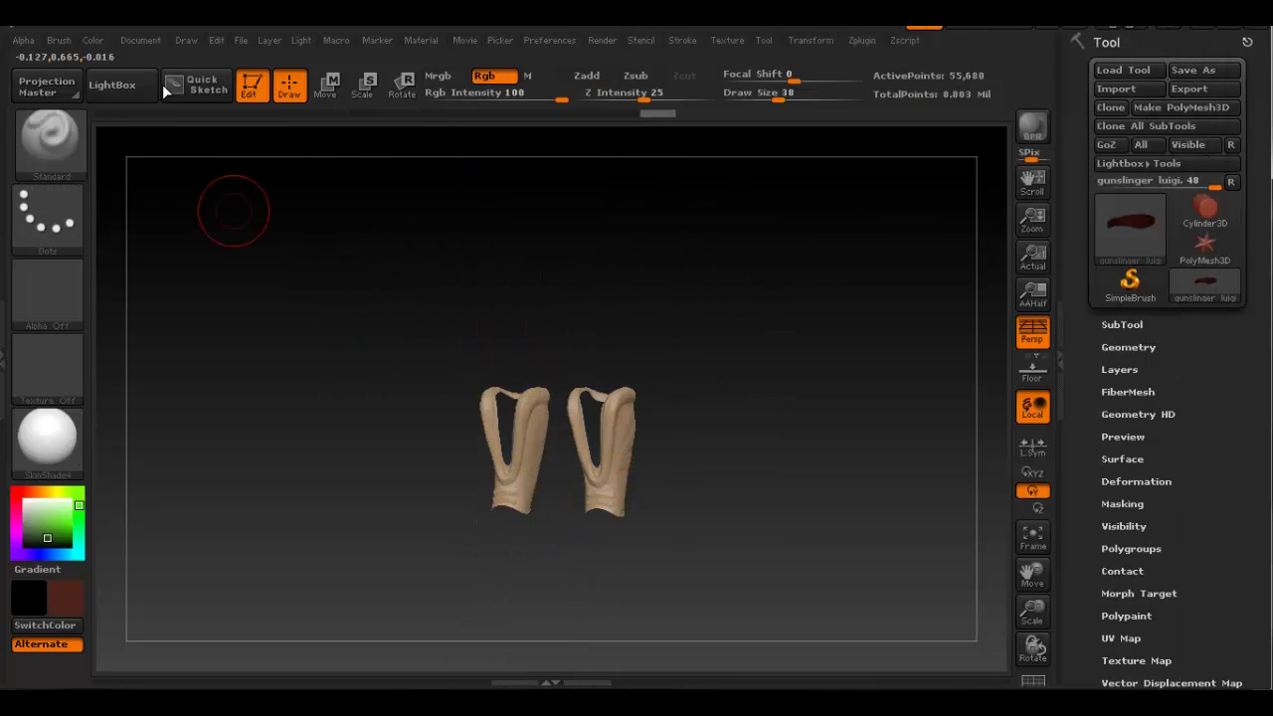
click(99, 42)
click(169, 390)
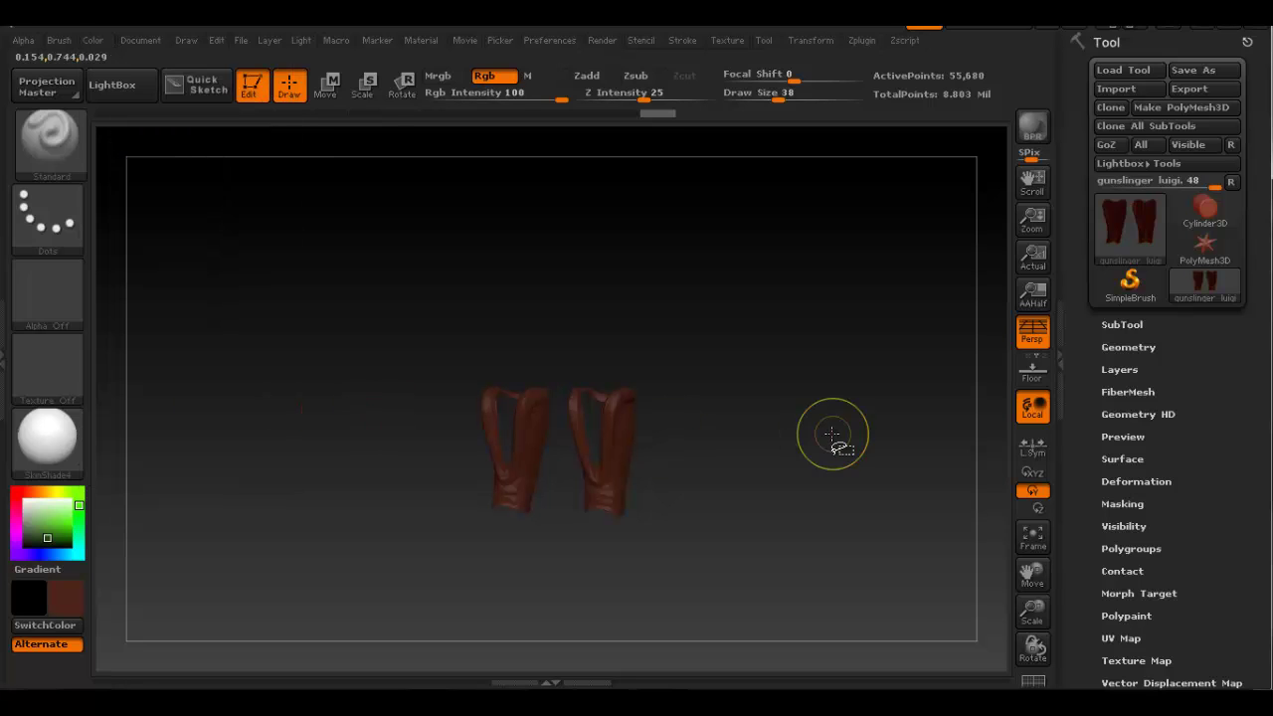
ctrl+shift+click(776, 460)
Step: Isolate the foot parts of both boots, fill them with the dark brown, and unhide the rest of the character
key(alt+Tab)
key(alt+Tab)
ctrl+shift+click(597, 552)
click(92, 41)
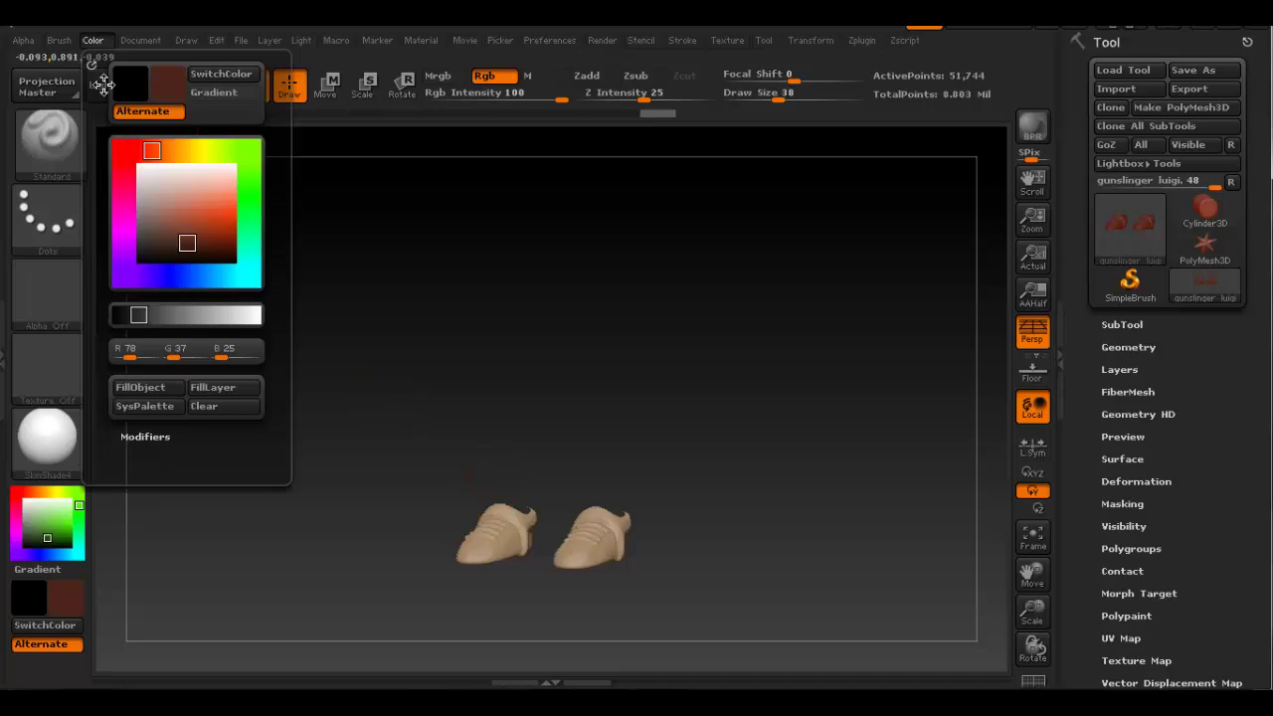
click(156, 394)
ctrl+shift+click(640, 609)
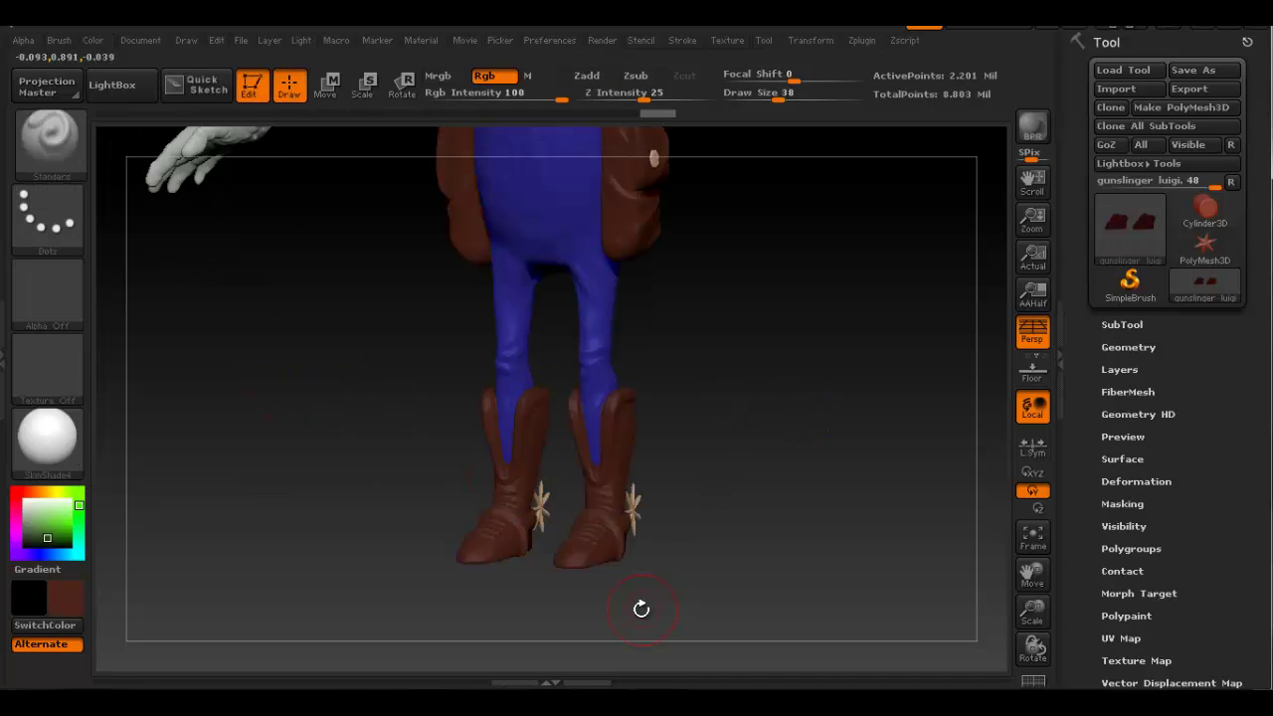
Step: Check the spurs on the model sheet, then isolate them, fill them with the same dark brown, and unhide the rest
key(alt+Tab)
key(alt+Tab)
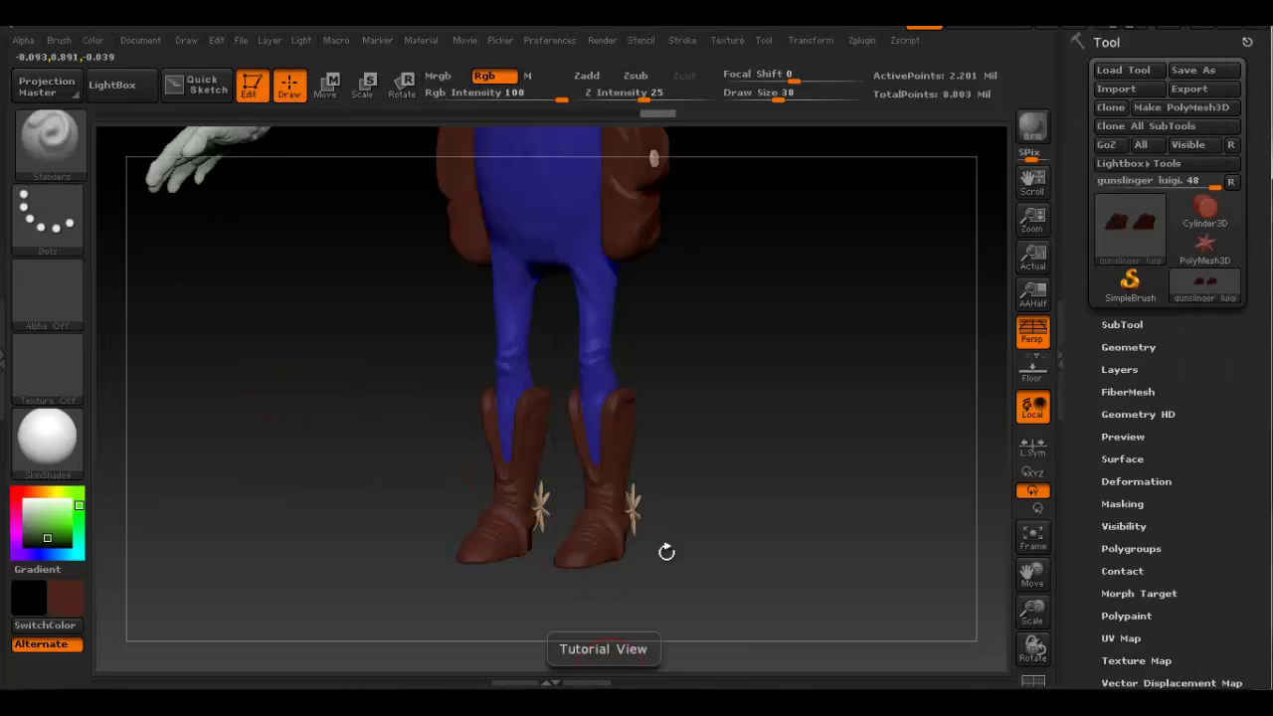
drag(696, 537, 682, 540)
ctrl+shift+click(724, 522)
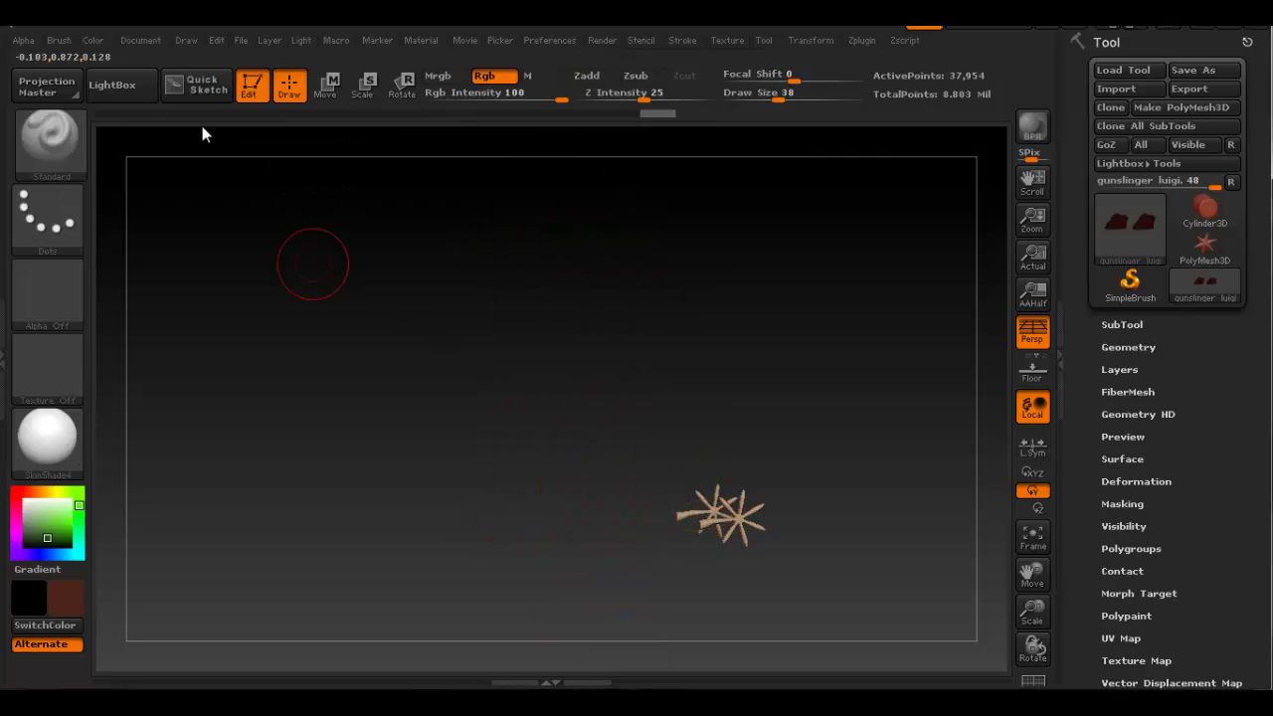
click(92, 41)
click(174, 393)
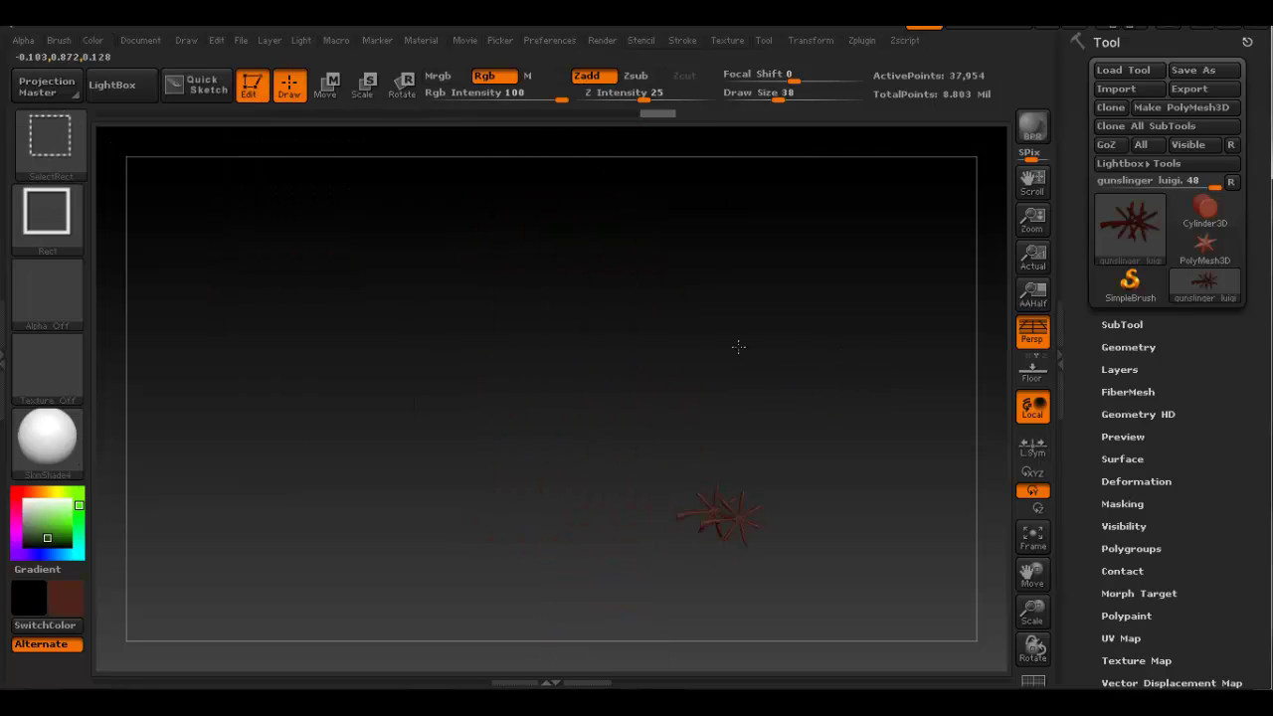
ctrl+shift+click(542, 303)
drag(542, 303, 631, 324)
ctrl+right_drag(631, 324, 566, 255)
Step: Isolate the mustache, fill it with the dark brown, and unhide the rest of the character
alt+right_drag(751, 216, 591, 361)
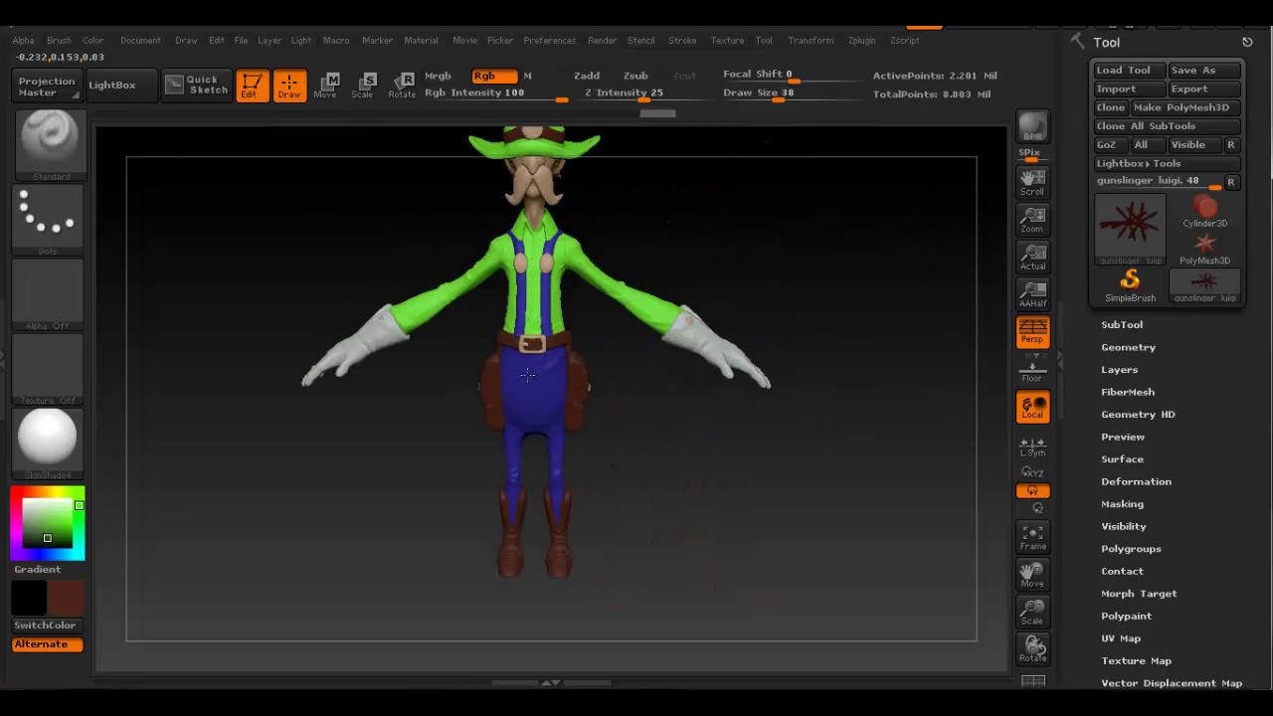
drag(662, 268, 634, 244)
alt+right_drag(498, 184, 514, 307)
ctrl+right_drag(572, 254, 651, 341)
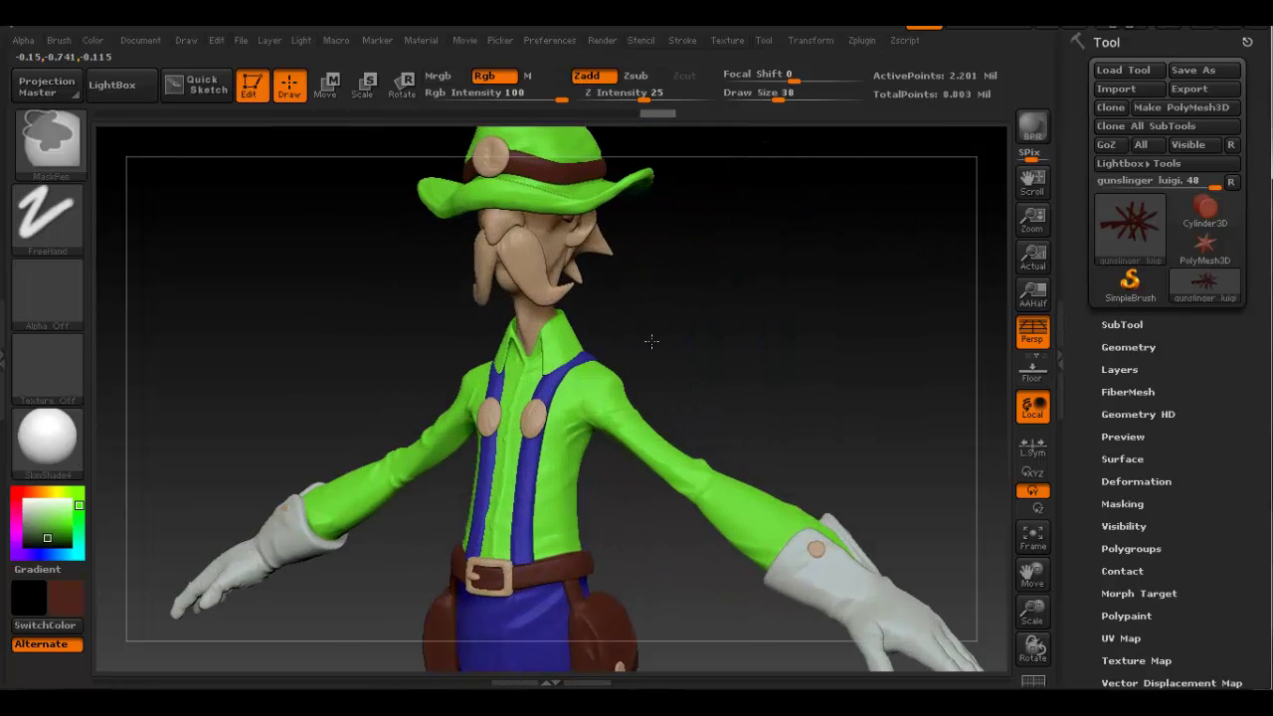
drag(650, 341, 637, 333)
ctrl+shift+click(517, 253)
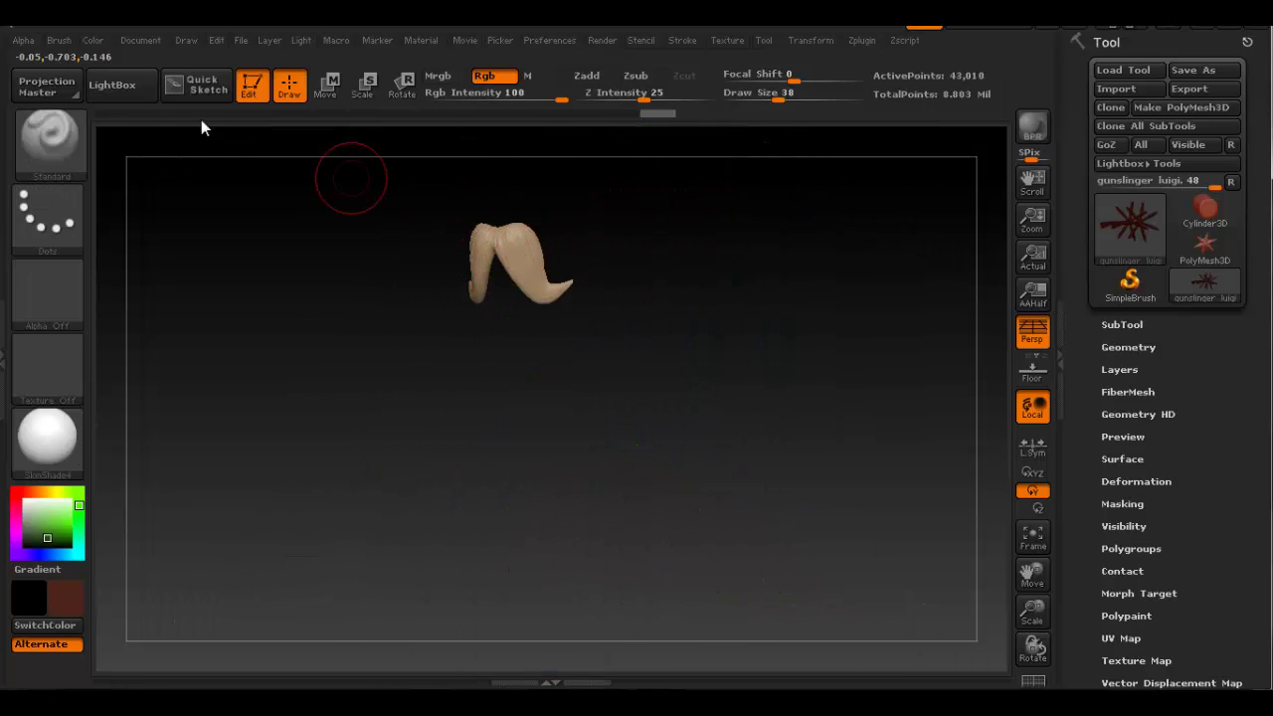
click(94, 41)
click(179, 386)
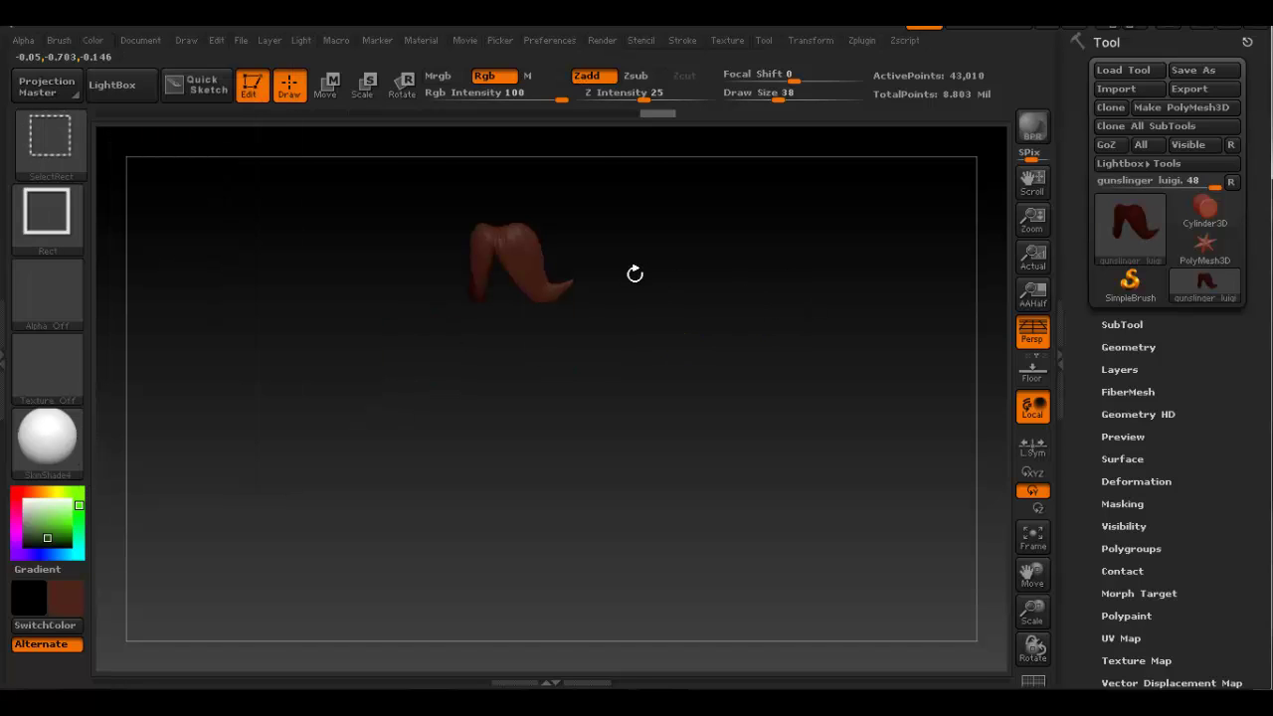
ctrl+shift+click(629, 271)
Step: Isolate the hair, fill it with the dark brown, and unhide the full character
ctrl+shift+click(591, 241)
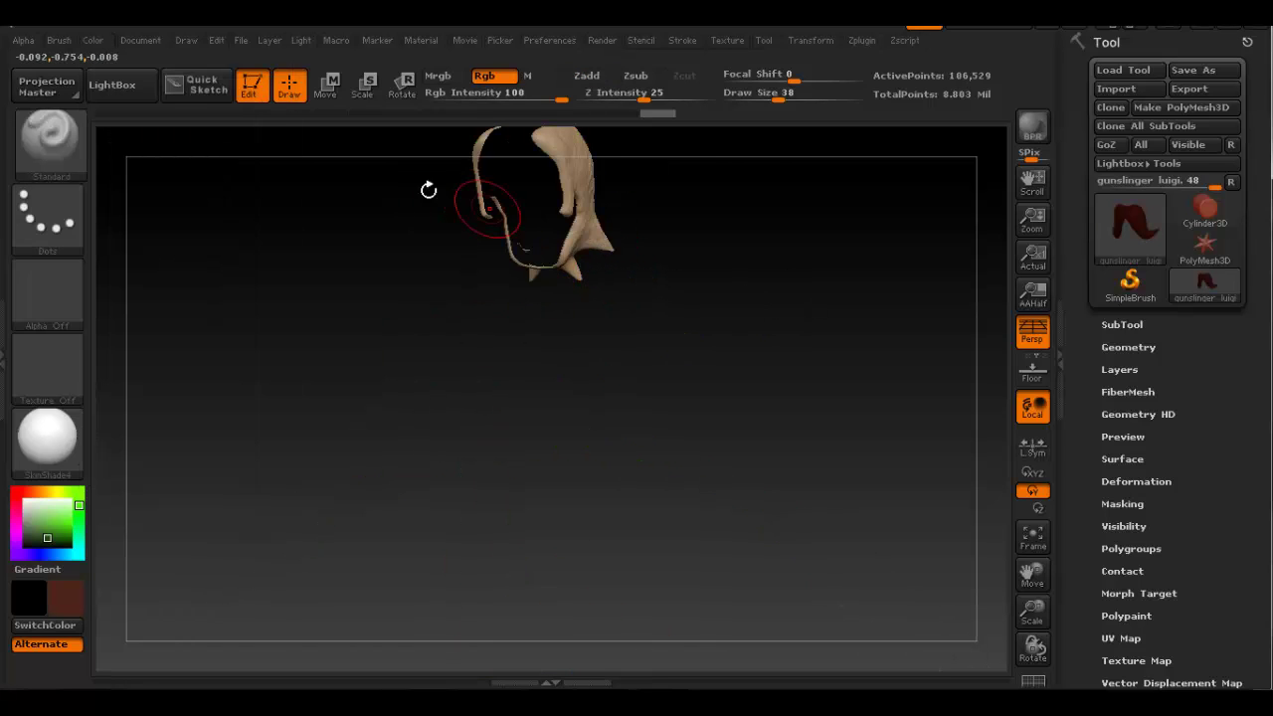
click(95, 41)
click(157, 392)
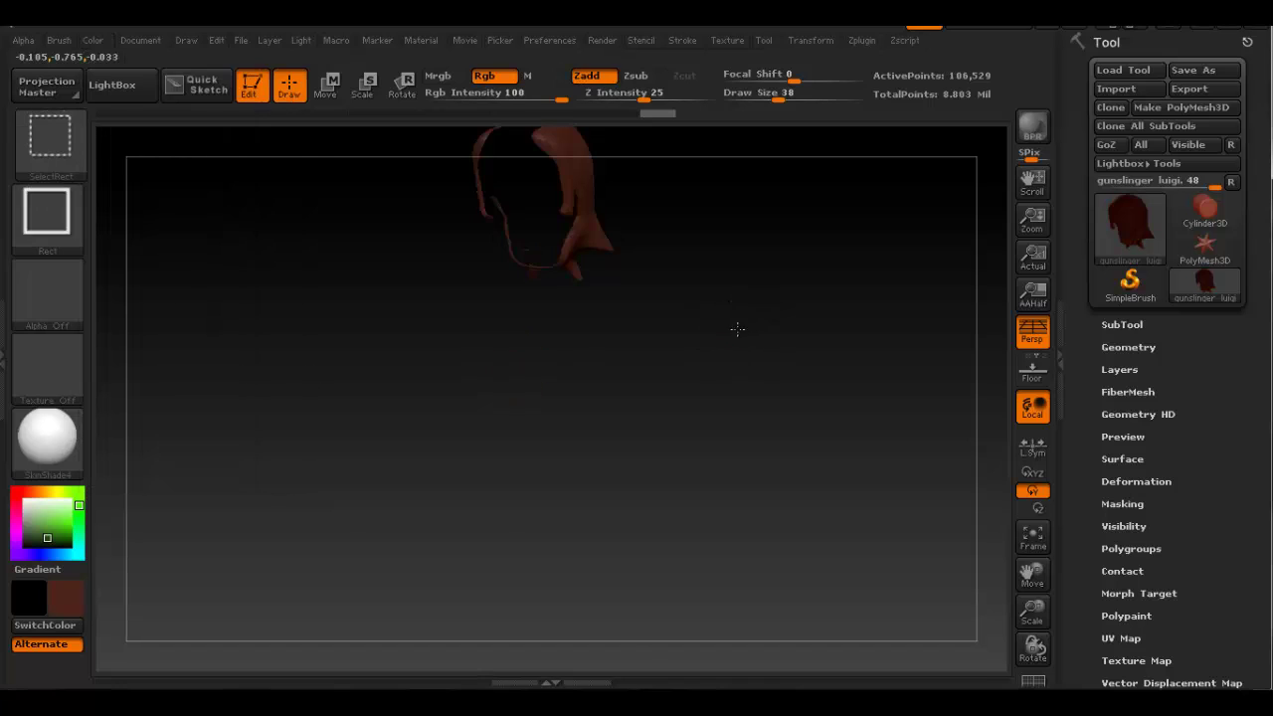
ctrl+shift+click(697, 358)
ctrl+right_drag(541, 381, 640, 430)
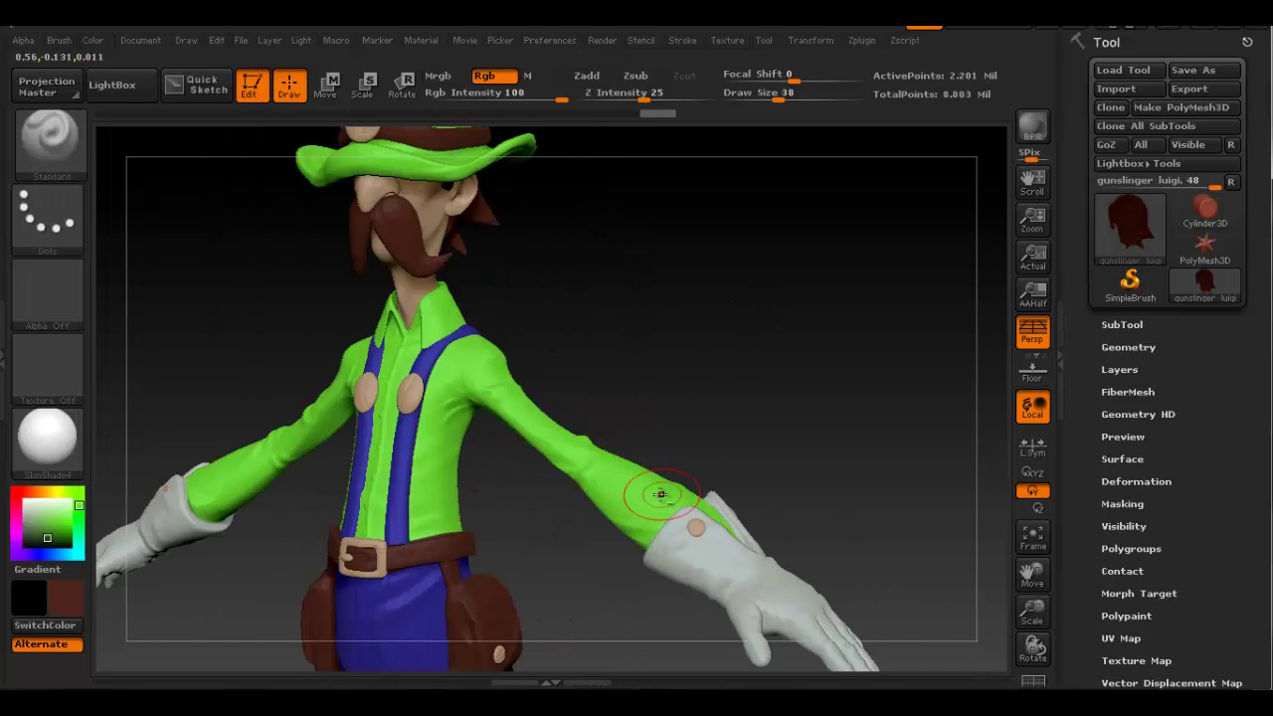
Step: Compare the shirt's shading on the model sheet with the character's torso and examine the folds around the chest and armpit
mouse_move(657, 494)
alt+right_down()
mouse_move(731, 421)
mouse_move(537, 399)
mouse_move(657, 408)
mouse_move(487, 415)
mouse_move(553, 410)
alt+right_up()
alt+right_drag(415, 312, 420, 355)
right_drag(610, 464, 553, 492)
key(ctrl)
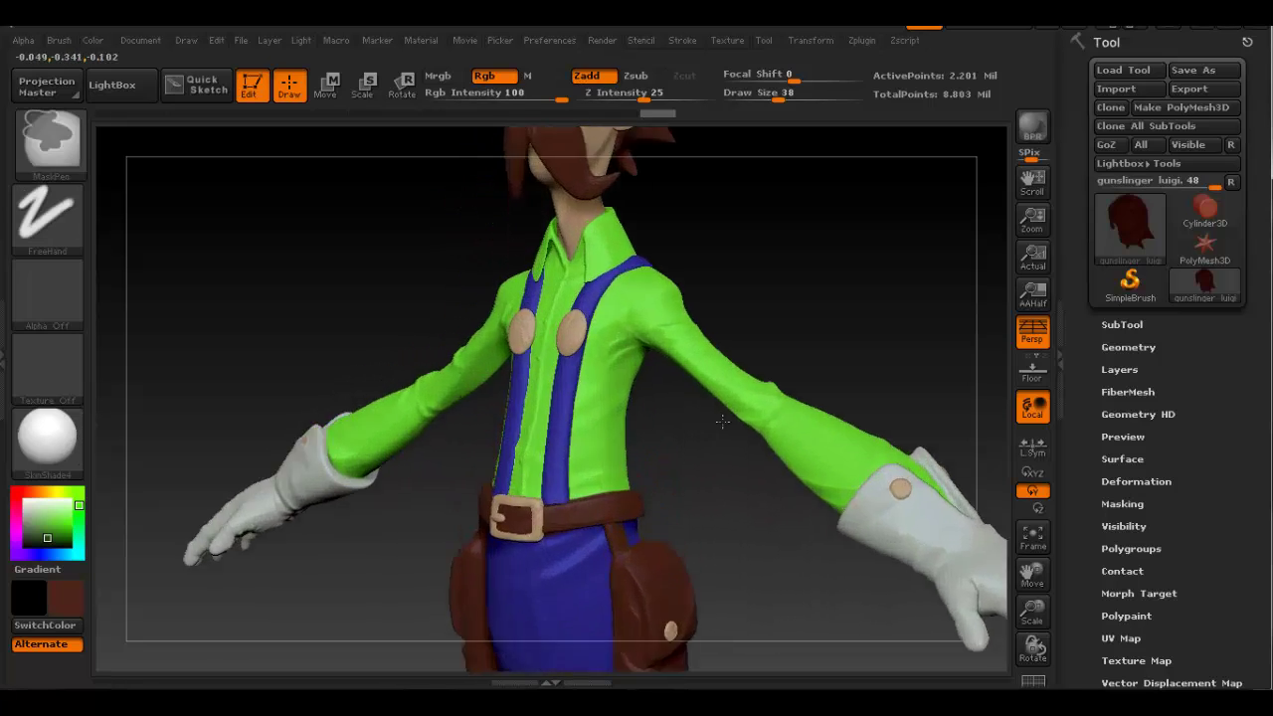
drag(722, 421, 634, 346)
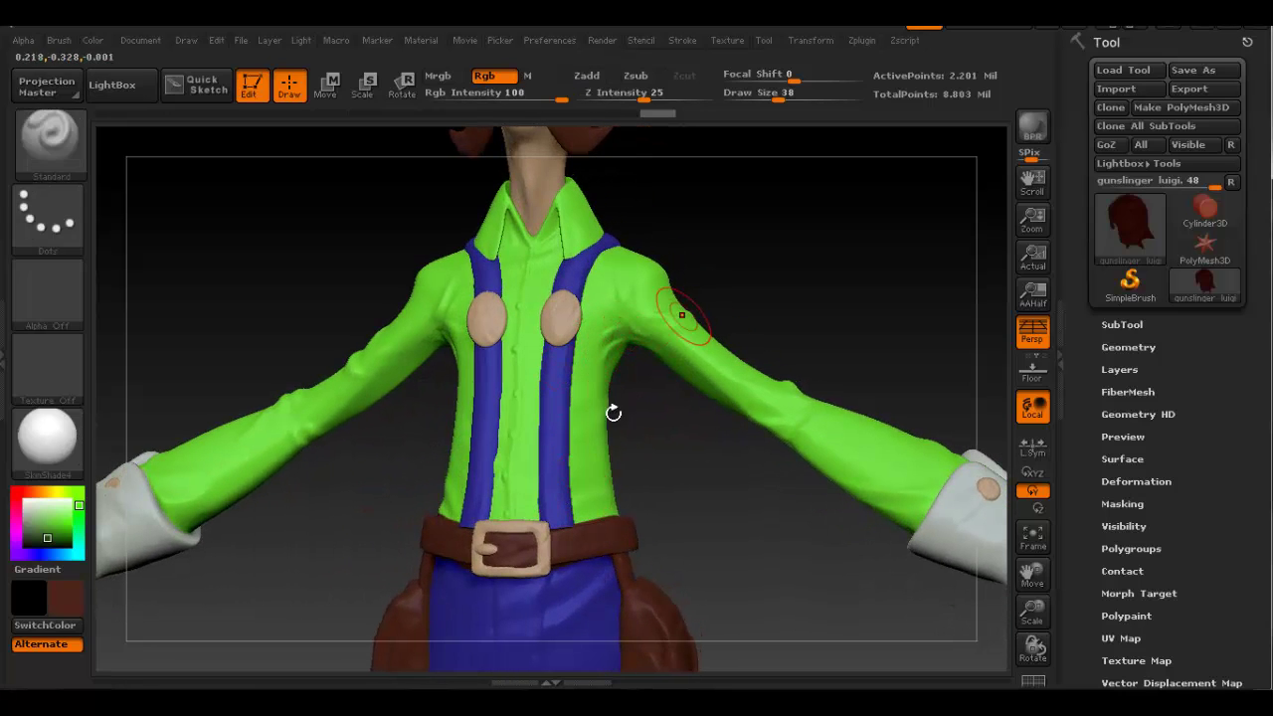
click(542, 704)
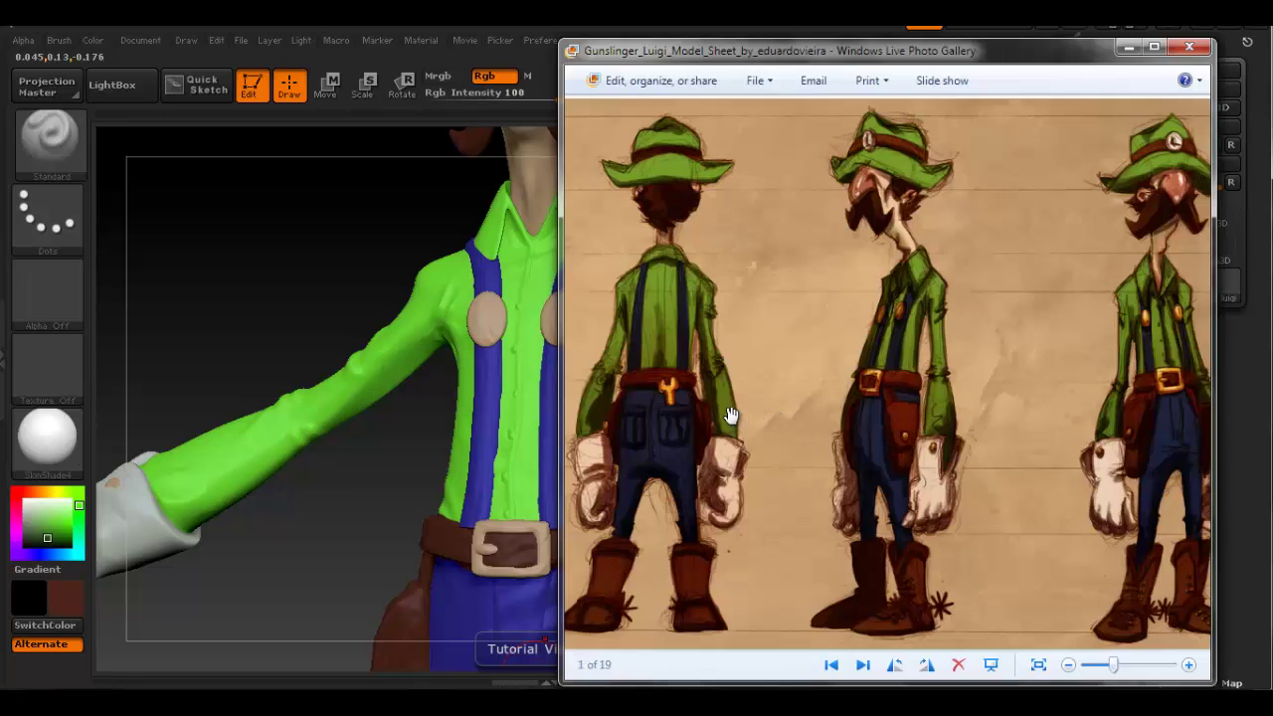
click(542, 704)
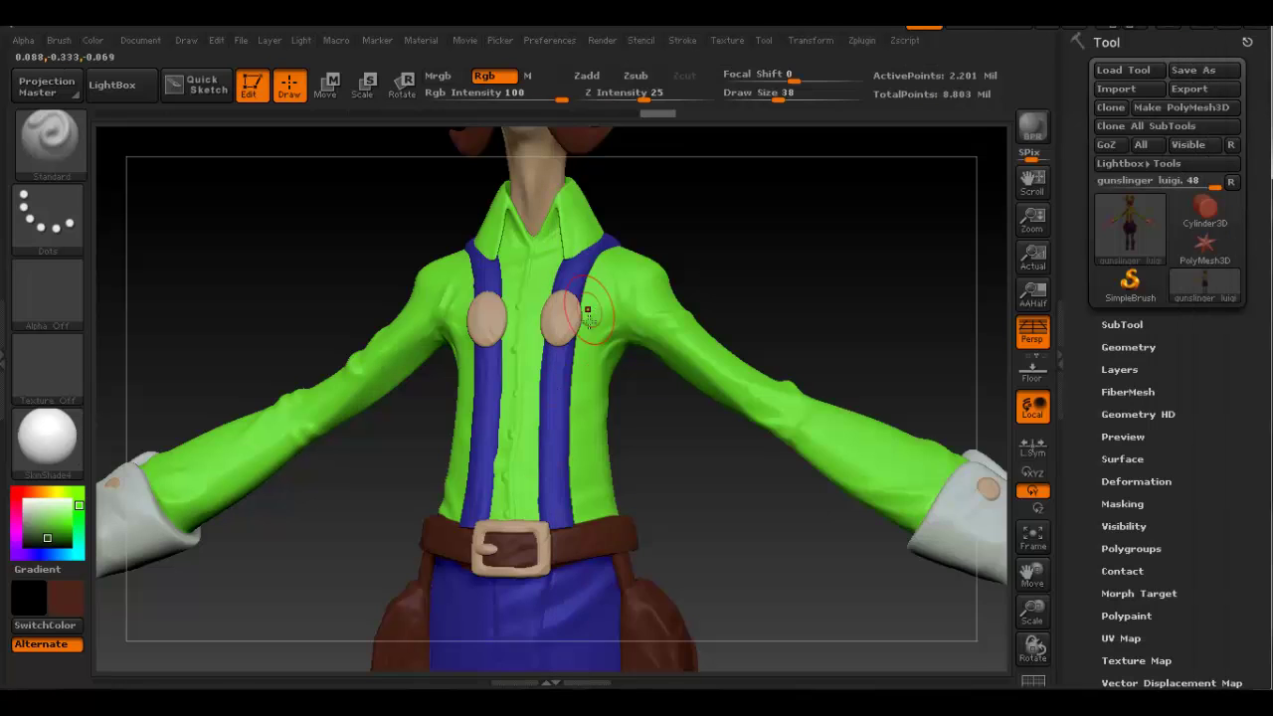
alt+drag(731, 282, 733, 460)
alt+right_drag(668, 554, 631, 396)
mouse_move(741, 406)
ctrl+right_down()
mouse_move(548, 350)
mouse_move(585, 355)
mouse_move(657, 452)
ctrl+right_up()
alt+right_drag(669, 499, 593, 383)
drag(594, 383, 595, 298)
drag(626, 350, 657, 354)
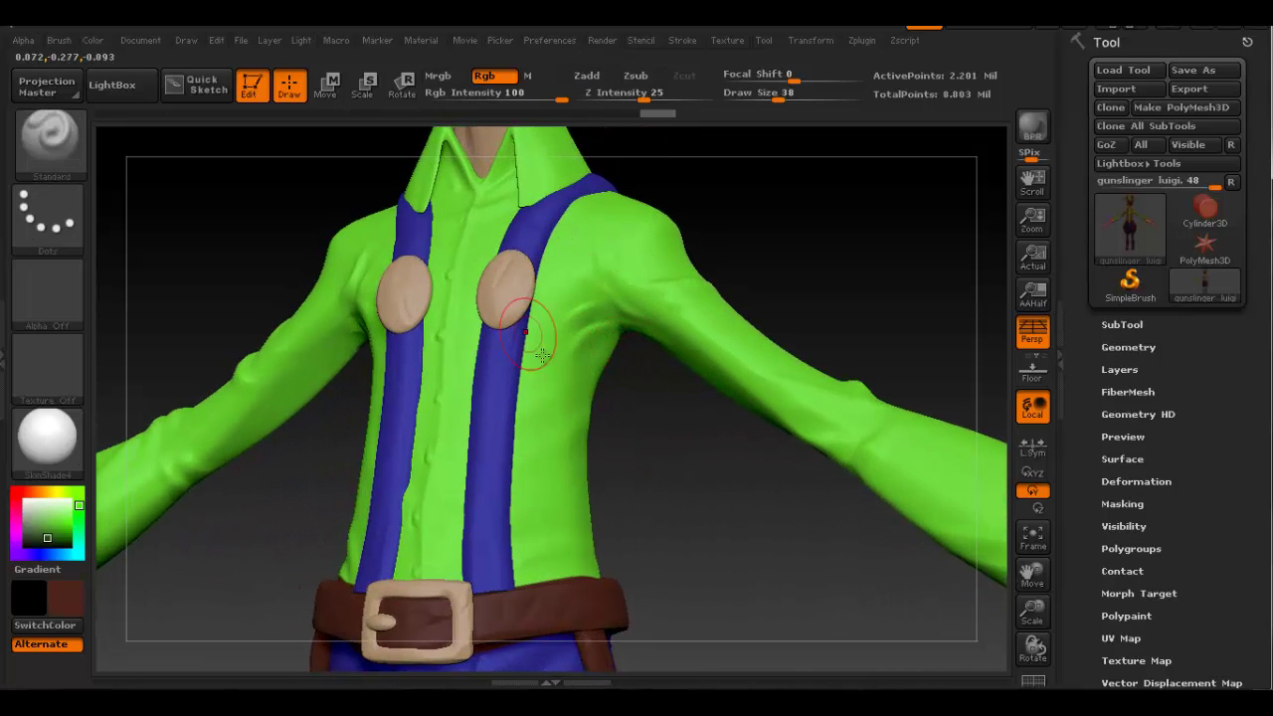
drag(652, 383, 606, 333)
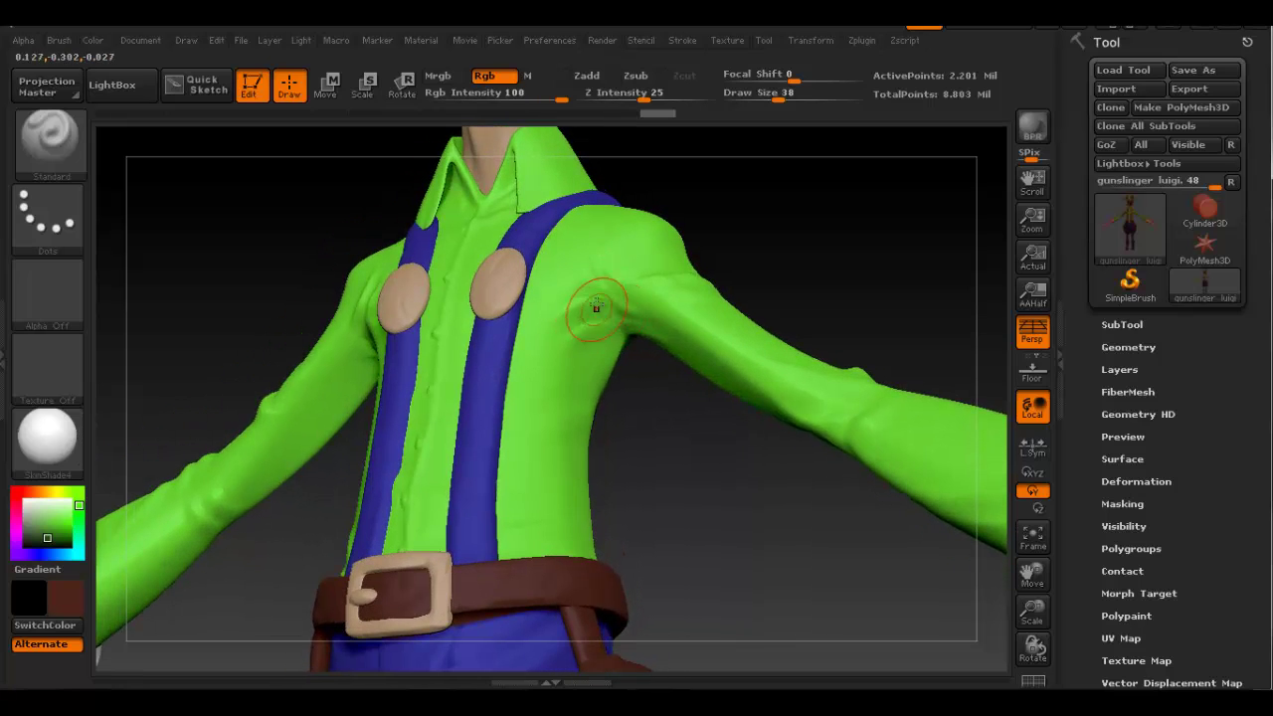
Step: Sample the shirt's green, darken it to a deep green, and lower the Rgb Intensity to 5
key(c)
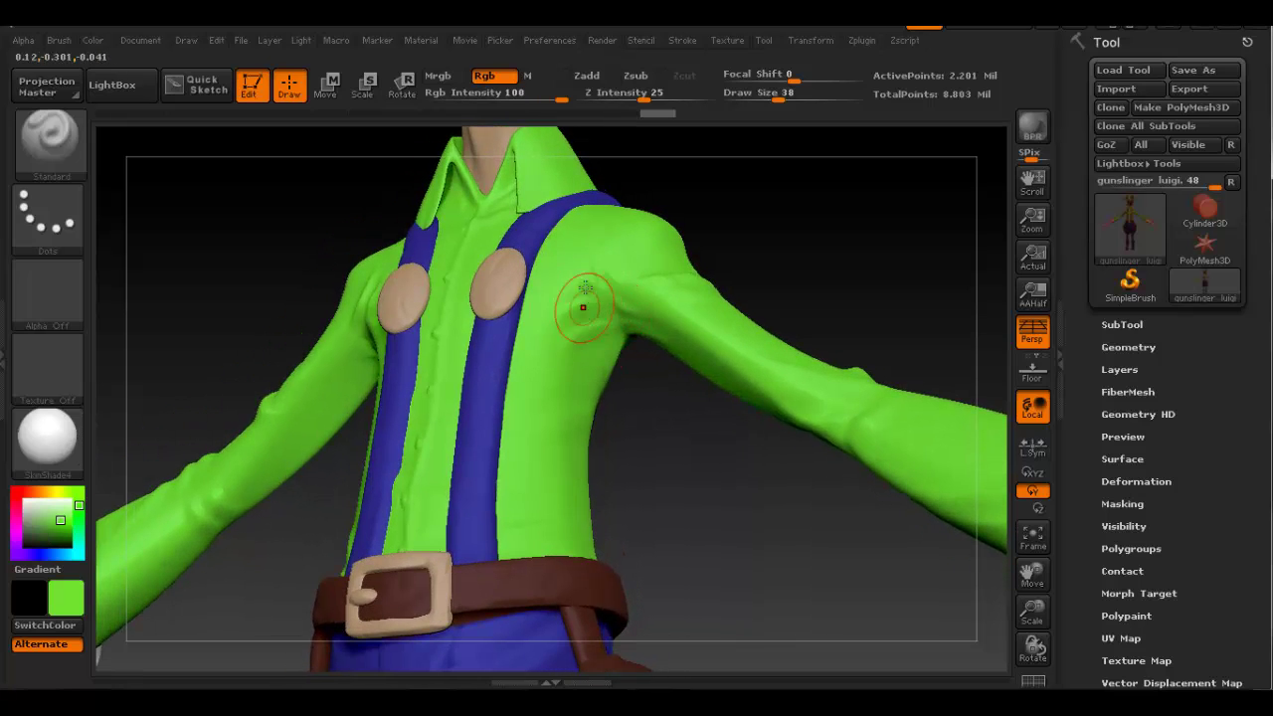
click(73, 598)
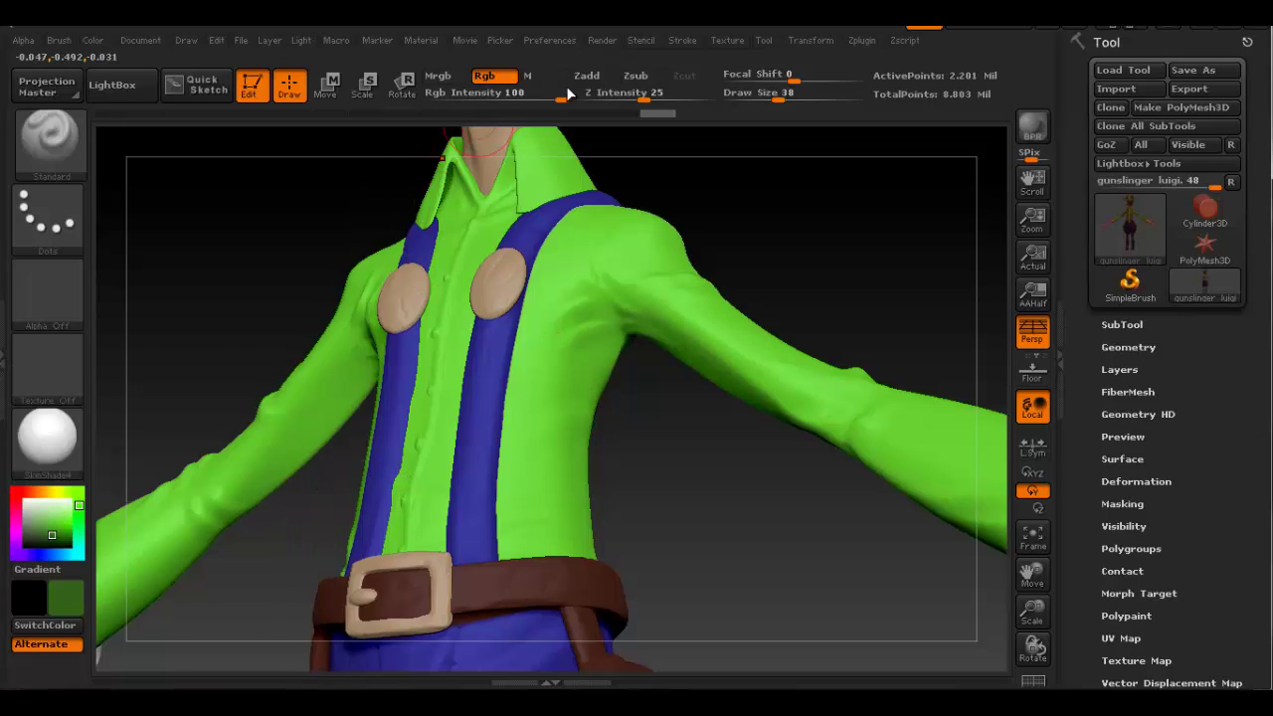
drag(562, 93, 488, 97)
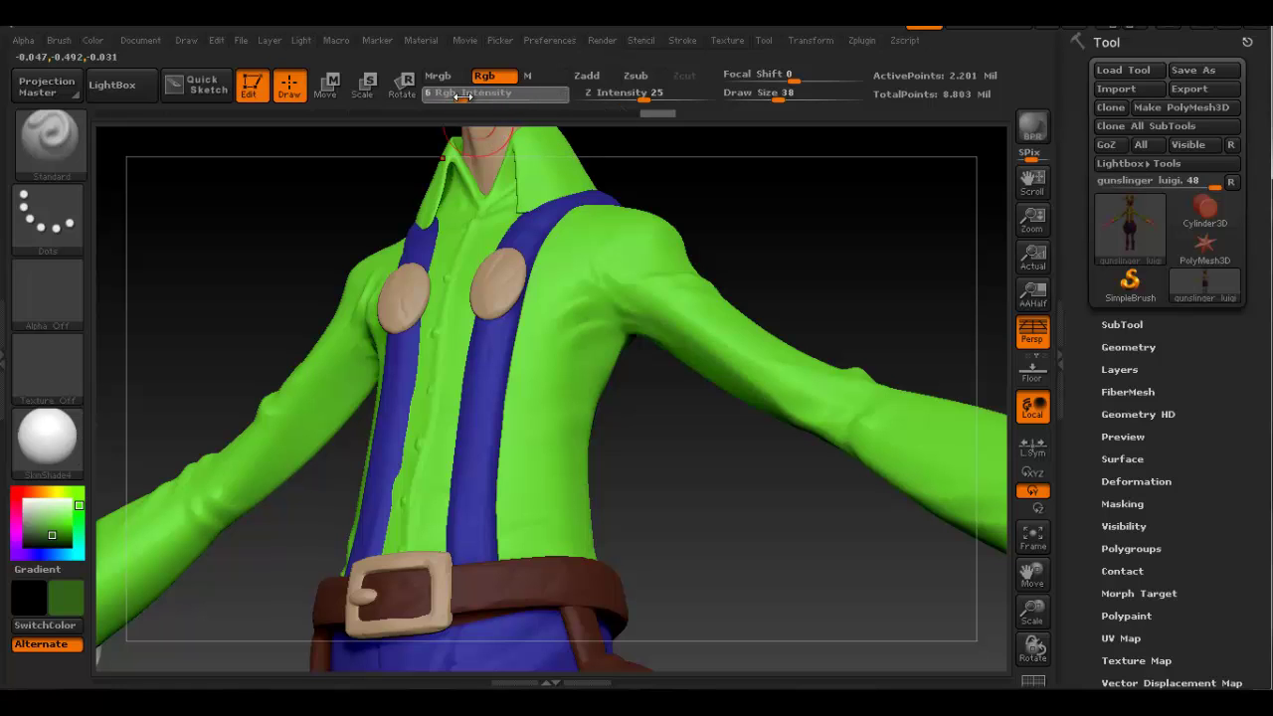
Step: Paint soft dark green shadows into the shirt folds around the chest and armpit with the Standard brush
mouse_move(581, 336)
right_down()
mouse_move(636, 361)
mouse_move(622, 320)
mouse_move(569, 313)
right_up()
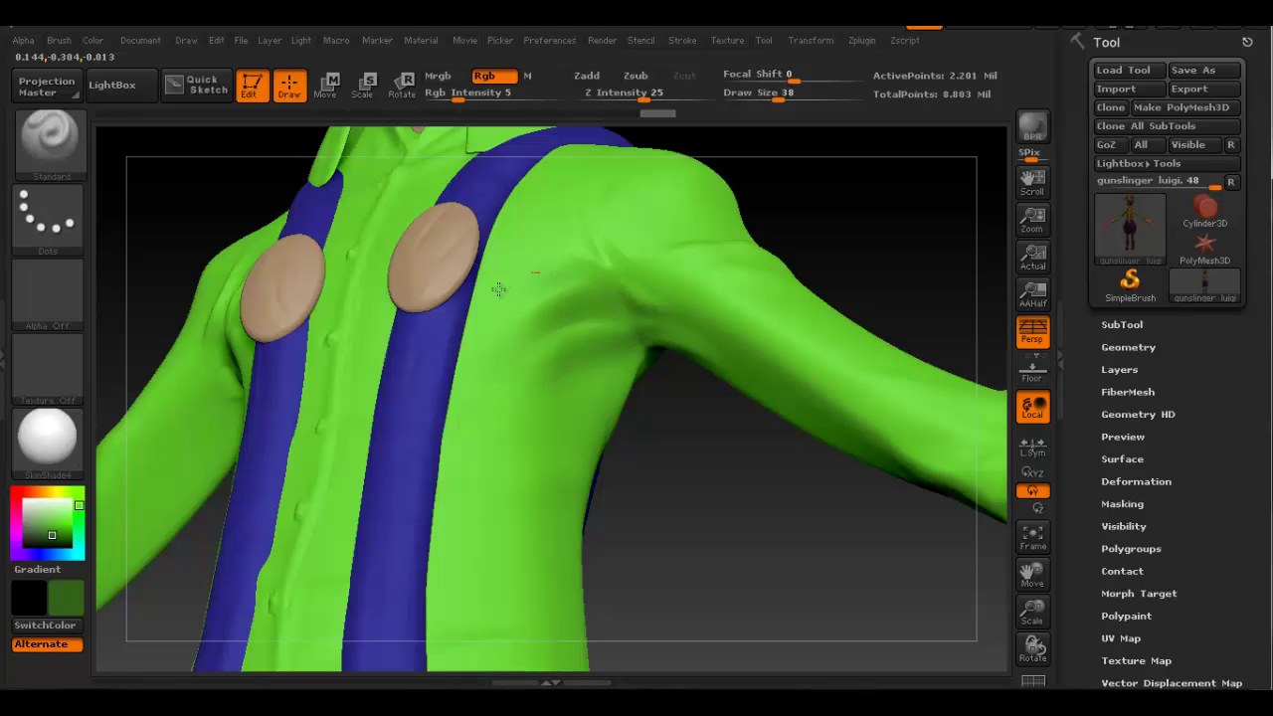
mouse_move(584, 272)
right_down()
mouse_move(629, 311)
mouse_move(582, 299)
mouse_move(600, 316)
mouse_move(580, 318)
mouse_move(620, 323)
right_up()
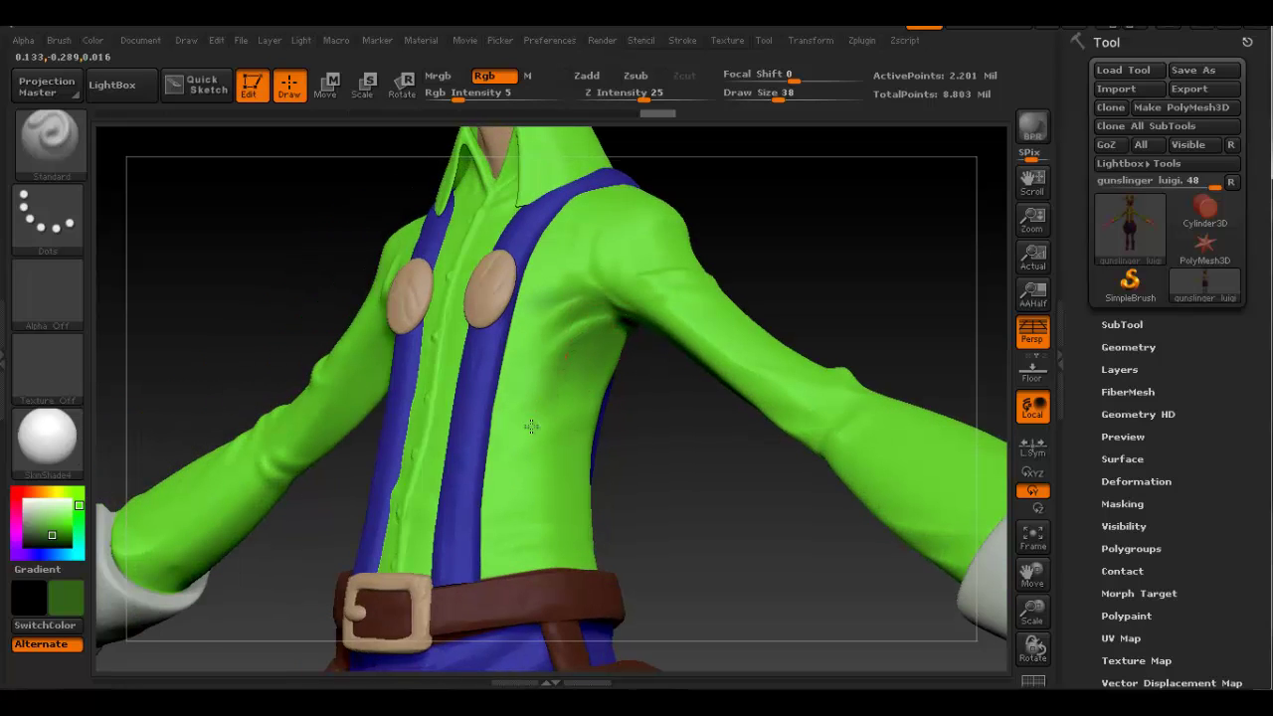
right_drag(535, 427, 586, 265)
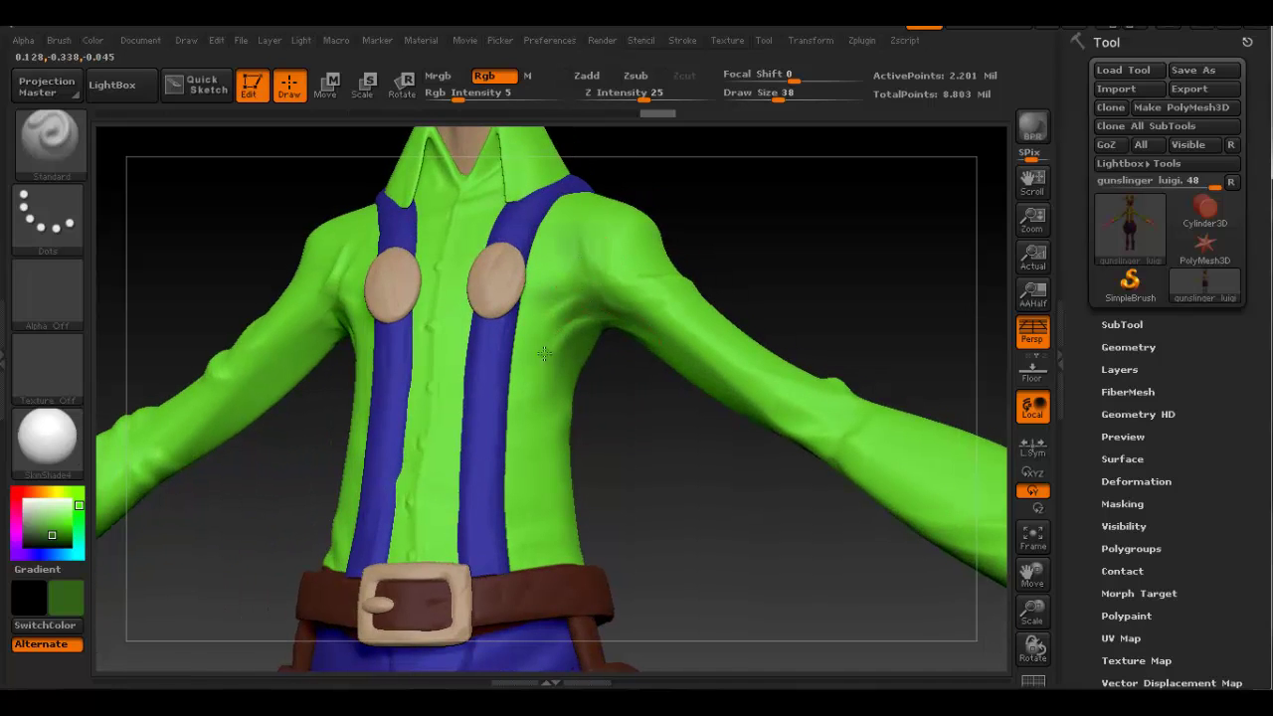
mouse_move(547, 420)
right_down()
mouse_move(593, 315)
mouse_move(588, 331)
right_up()
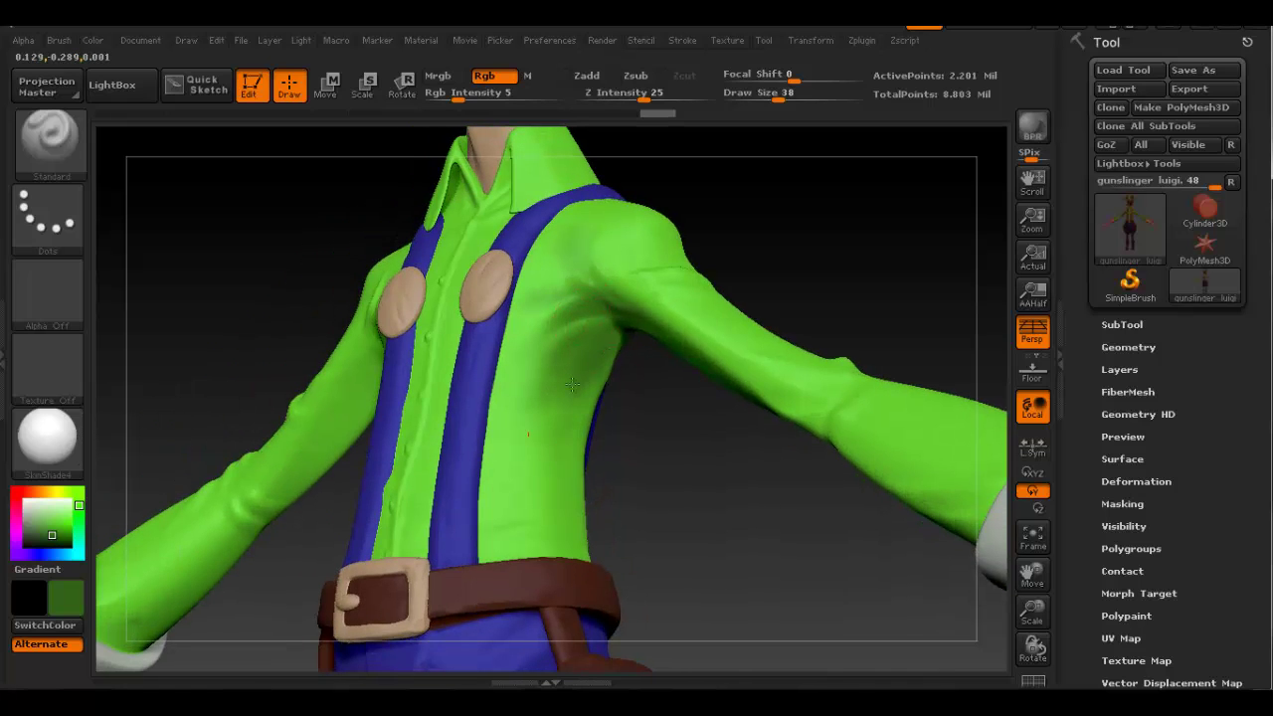
ctrl+right_drag(614, 343, 610, 283)
right_drag(577, 388, 583, 343)
ctrl+right_drag(656, 299, 630, 398)
Step: Sample the shirt's base green, shift it to a slightly brighter green, and set the Draw Size to 18
key(c)
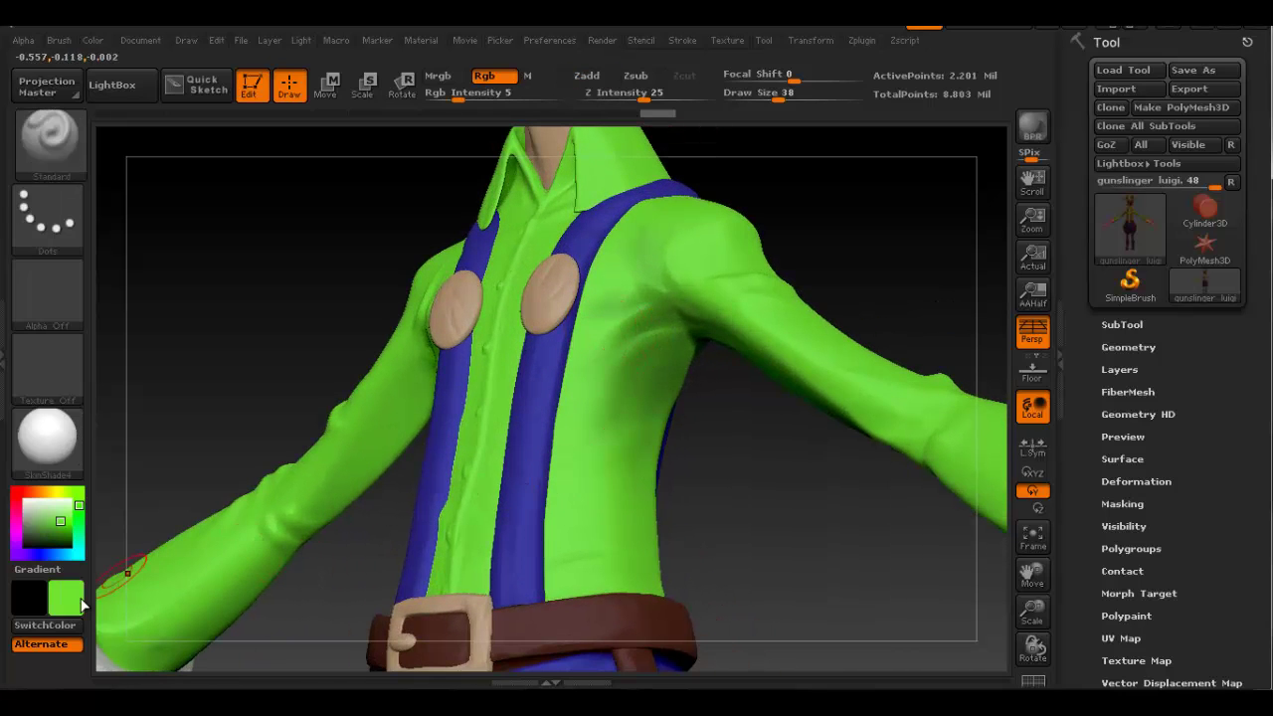
mouse_move(62, 543)
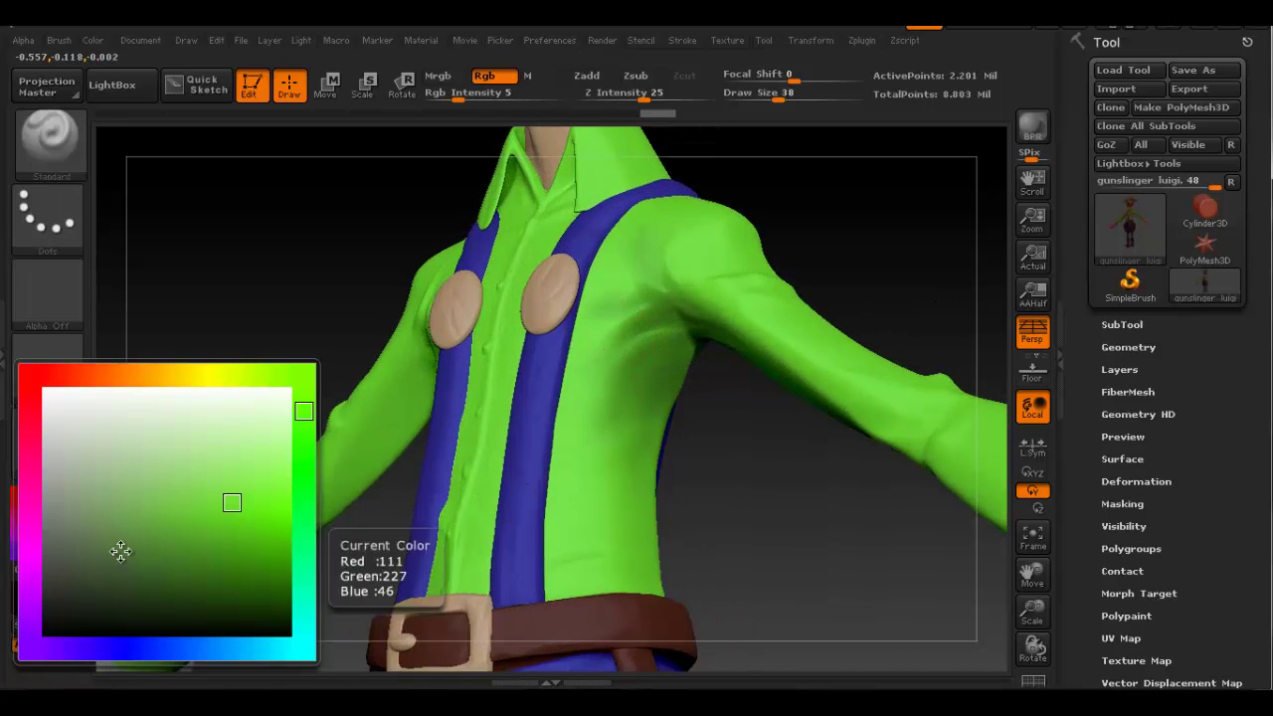
click(248, 491)
key(space)
drag(619, 343, 603, 344)
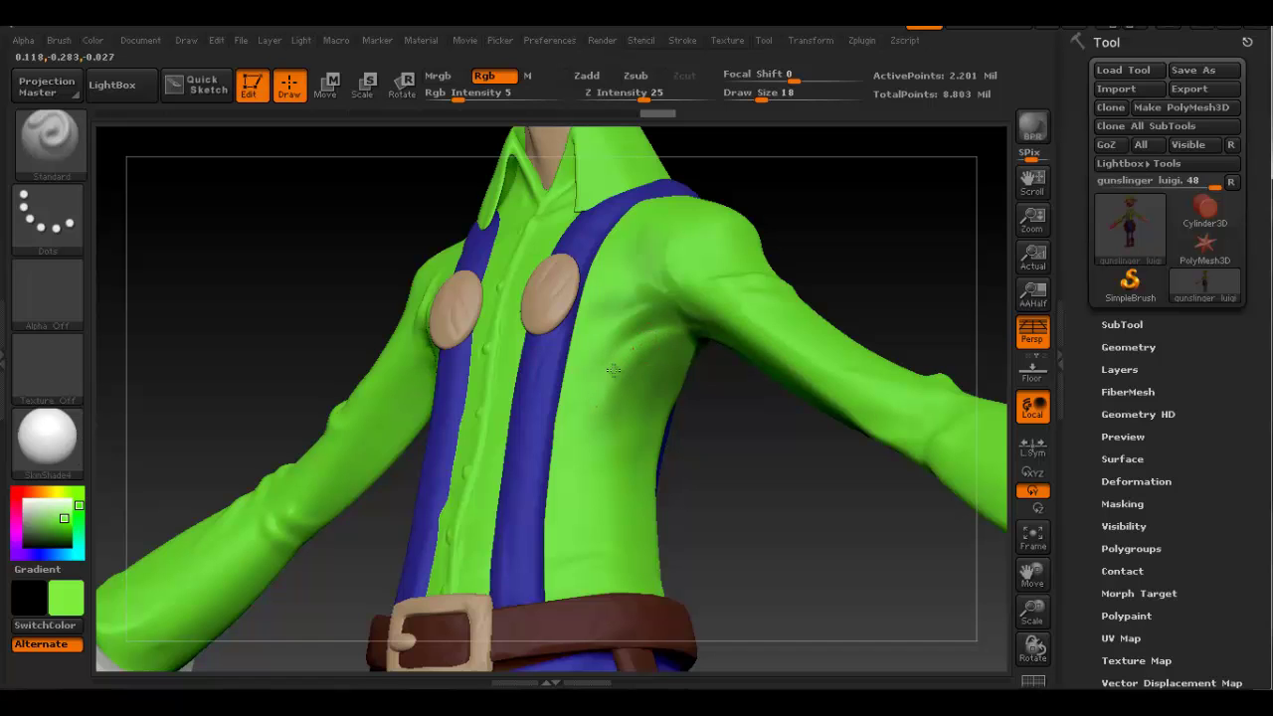
Step: Paint light green highlights on the raised shirt folds beside the armpit shadows
mouse_move(617, 324)
right_down()
mouse_move(649, 331)
mouse_move(604, 399)
right_up()
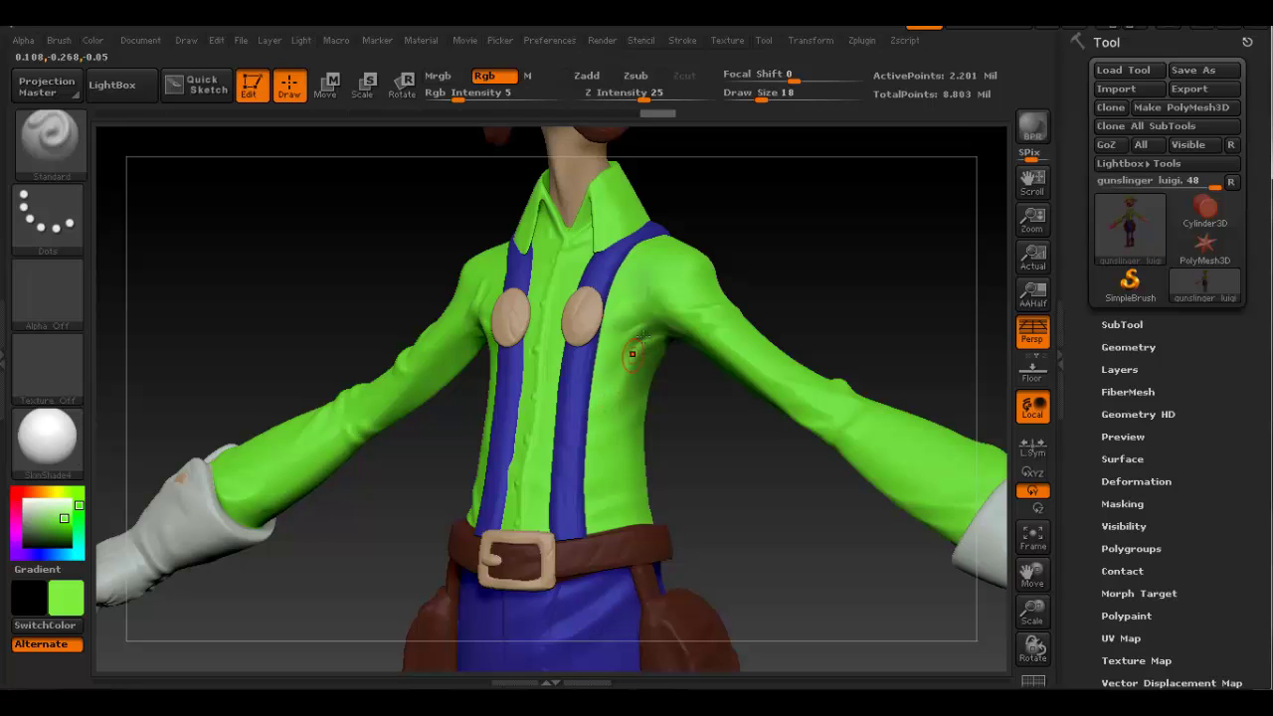
mouse_move(647, 360)
ctrl+right_down()
mouse_move(686, 333)
mouse_move(664, 335)
ctrl+right_up()
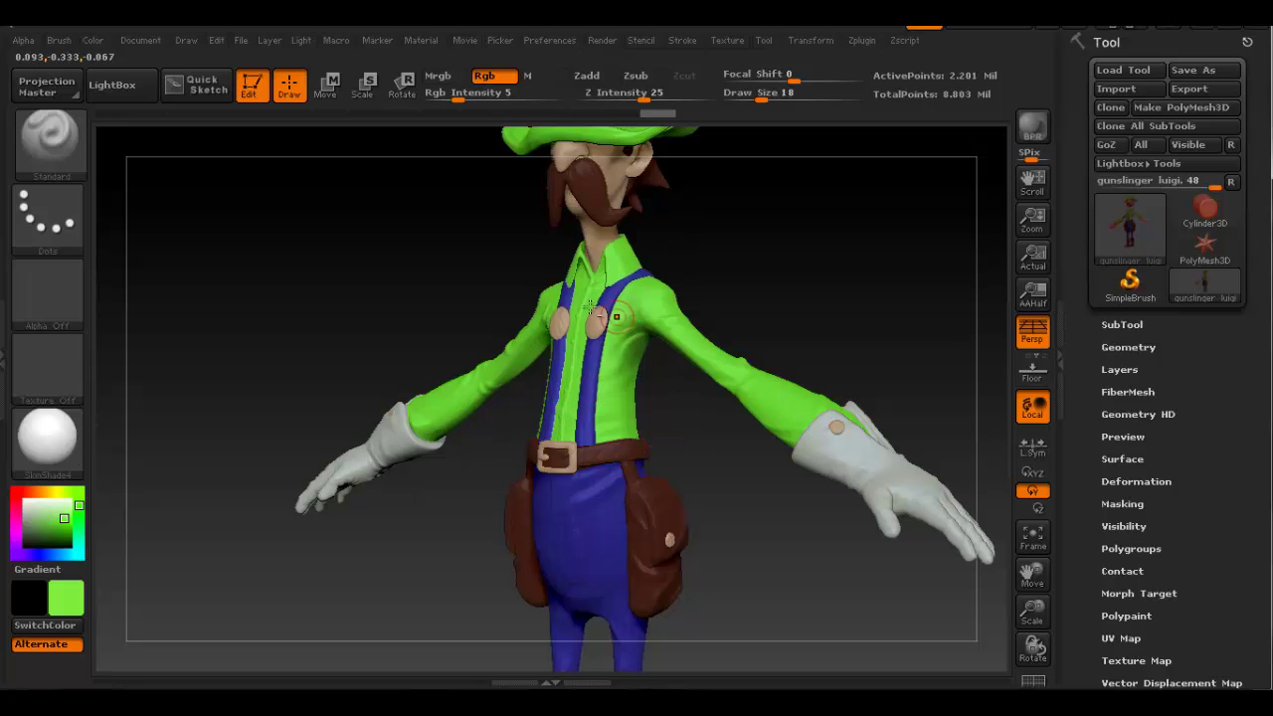
right_drag(594, 311, 574, 283)
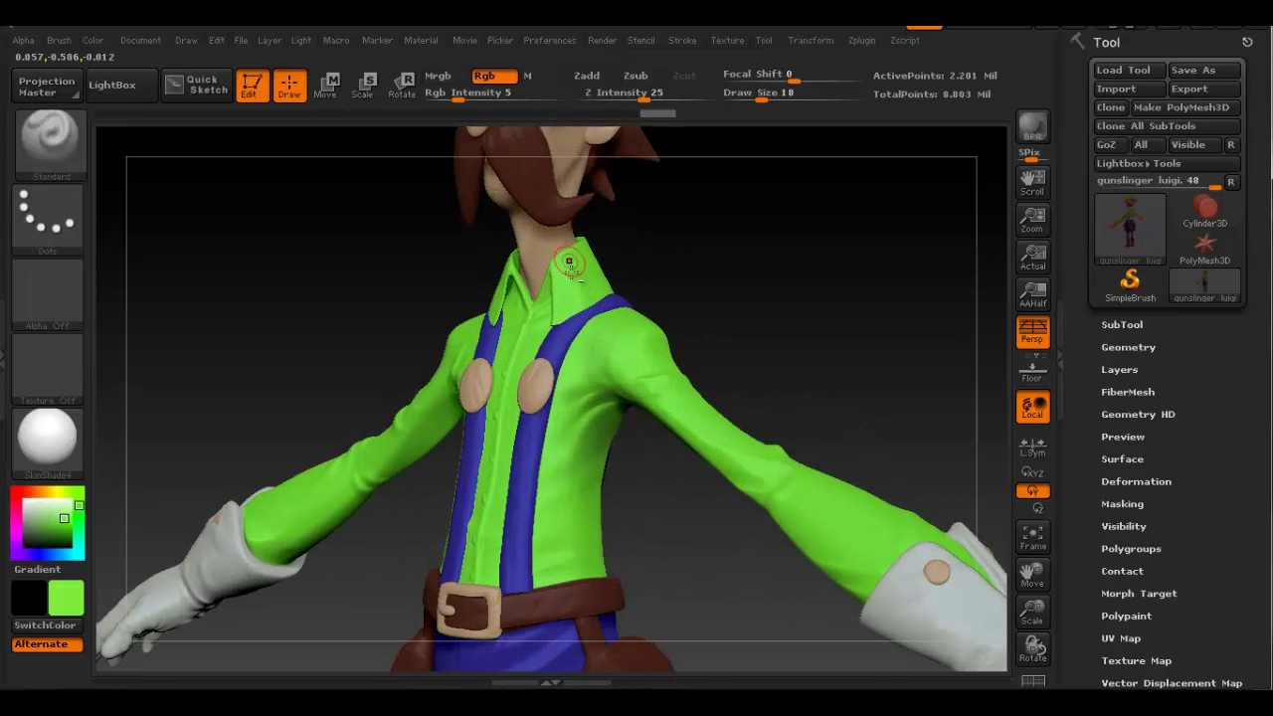
alt+right_drag(579, 351, 567, 327)
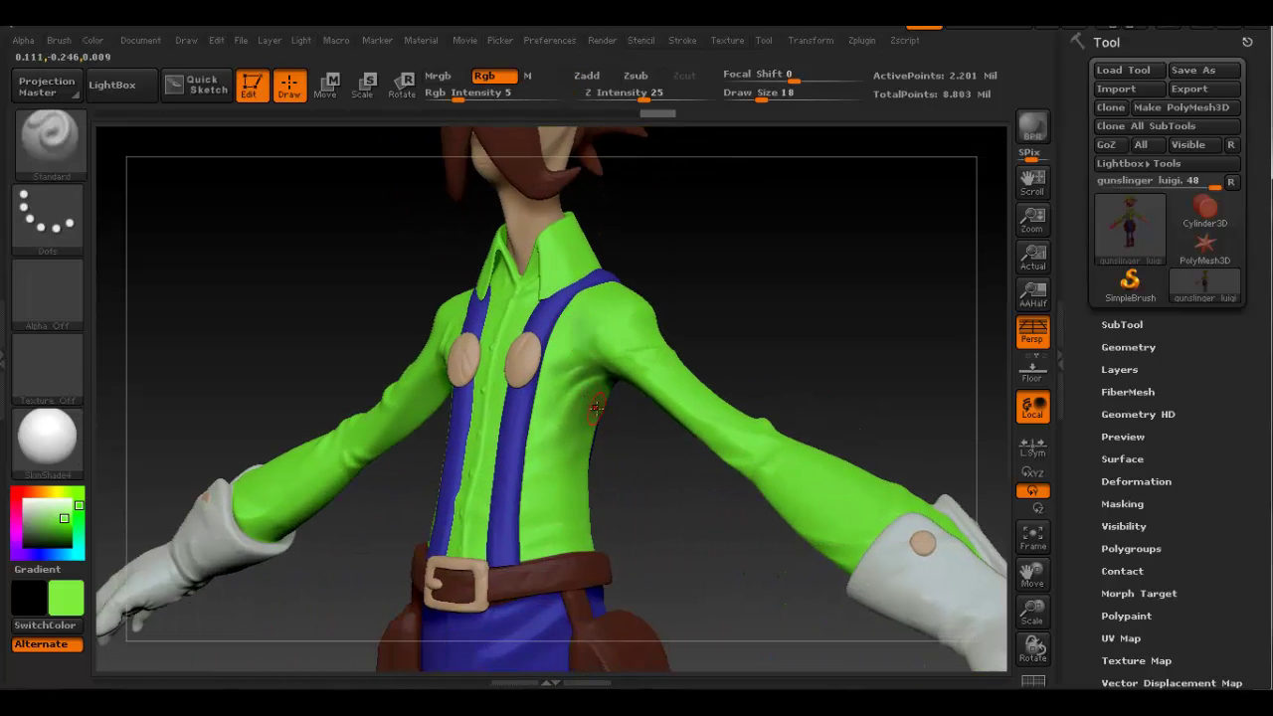
mouse_move(598, 407)
right_down()
mouse_move(602, 359)
mouse_move(586, 381)
right_up()
mouse_move(557, 297)
alt+right_down()
mouse_move(564, 381)
mouse_move(467, 382)
alt+right_up()
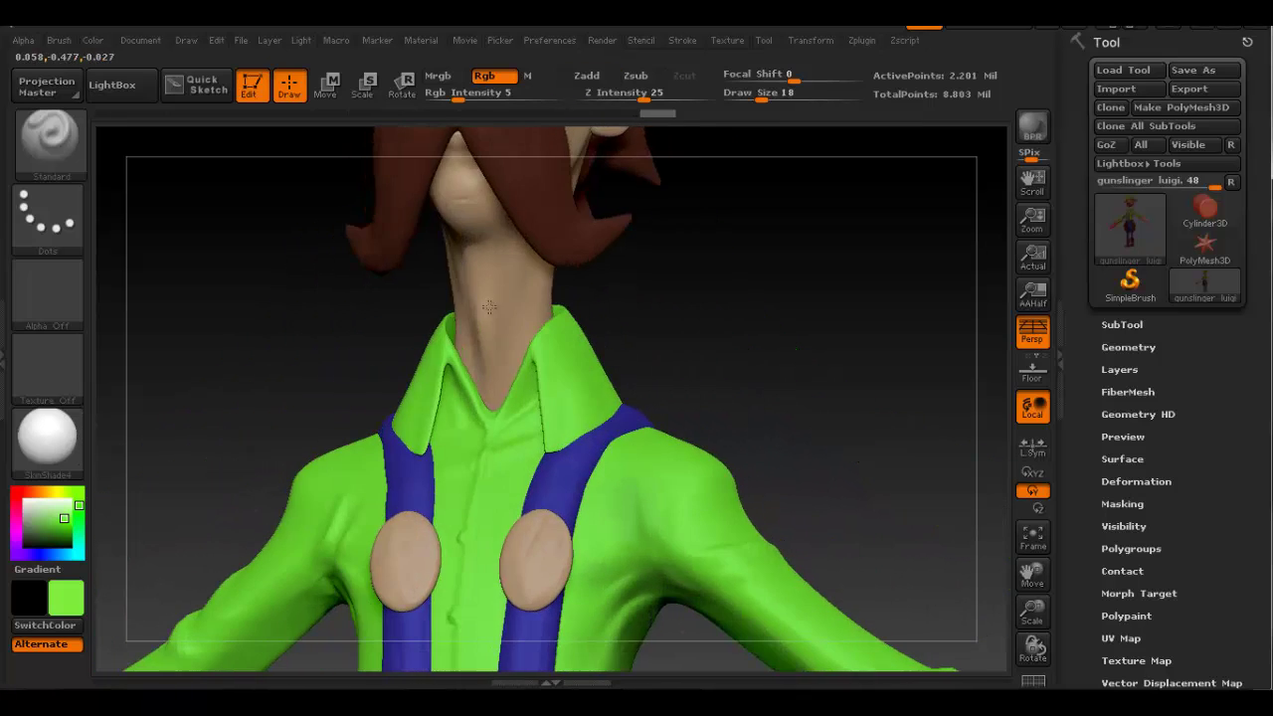
Step: Choose the Standard brush and switch its stroke type to Color Spray for the lower torso of the shirt
click(46, 151)
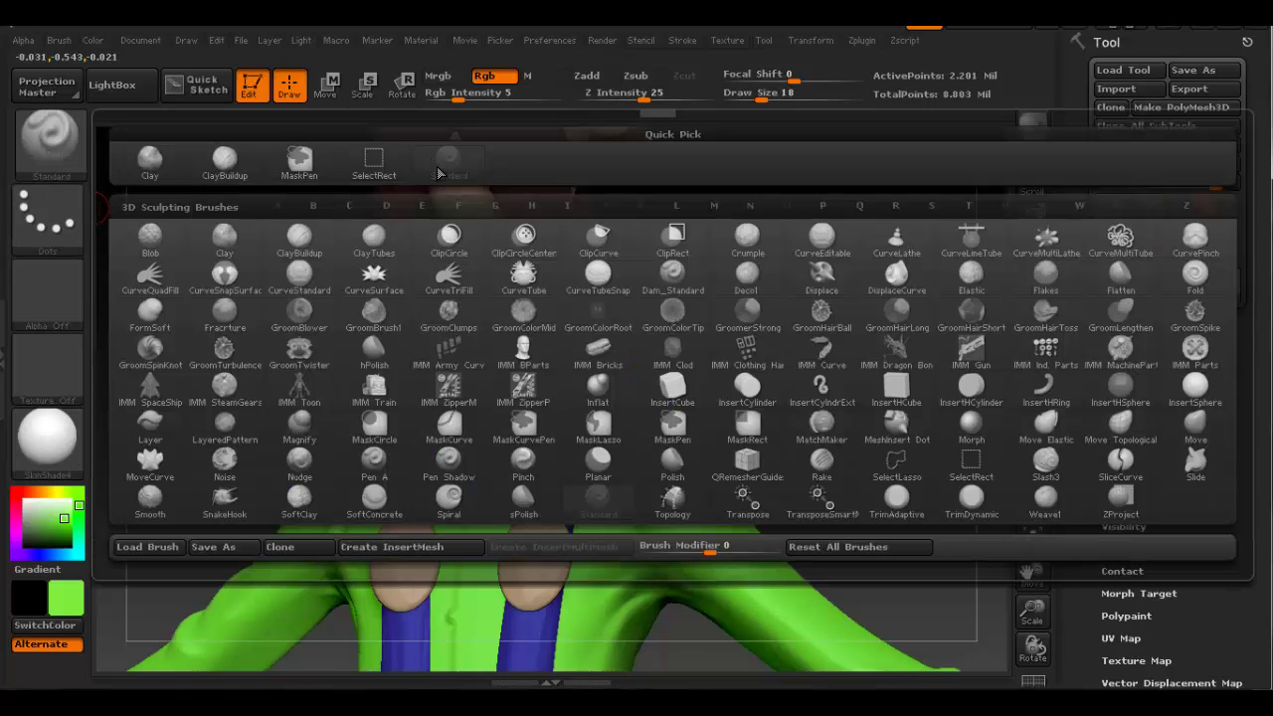
click(427, 156)
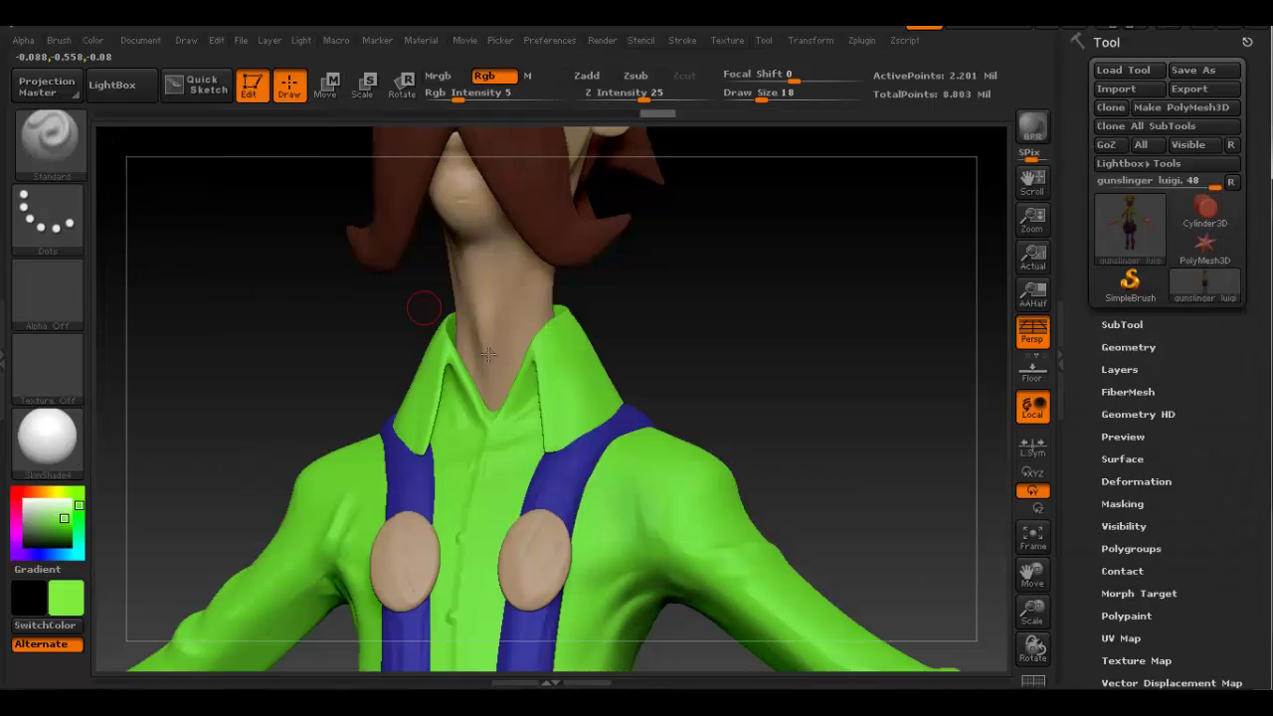
mouse_move(598, 460)
alt+right_down()
mouse_move(508, 293)
mouse_move(565, 111)
alt+right_up()
right_drag(559, 334, 468, 329)
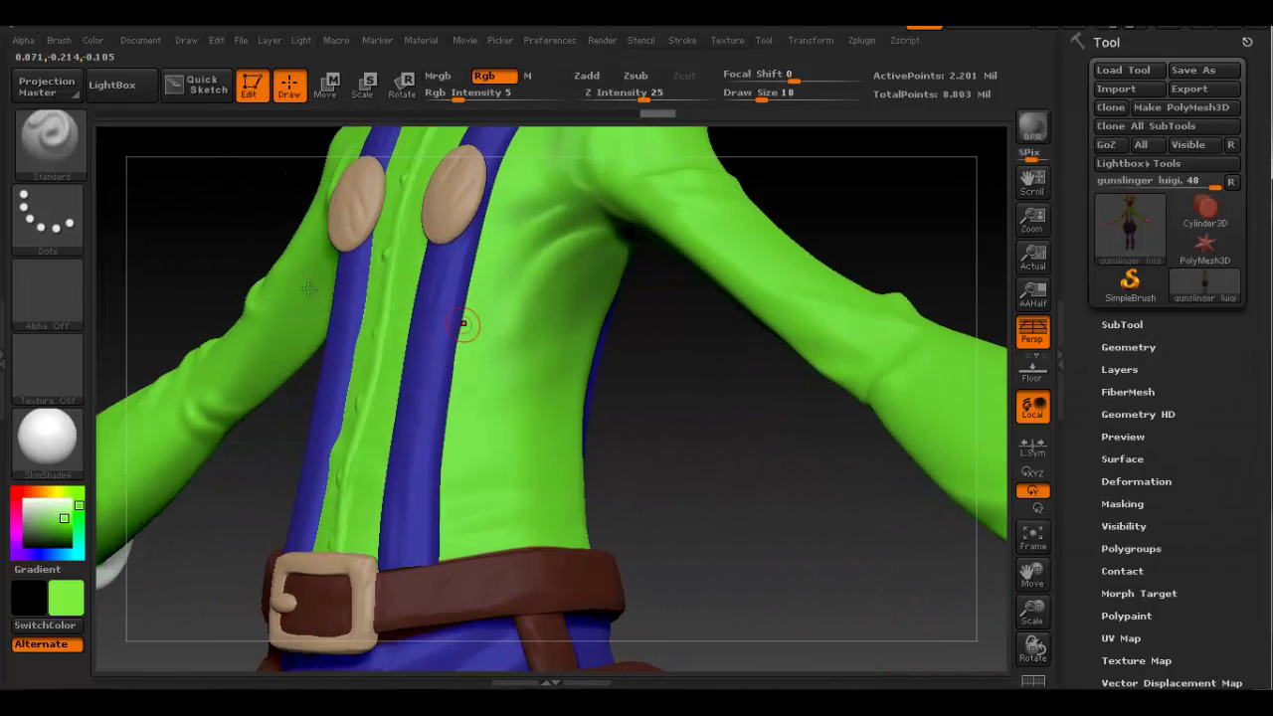
click(57, 208)
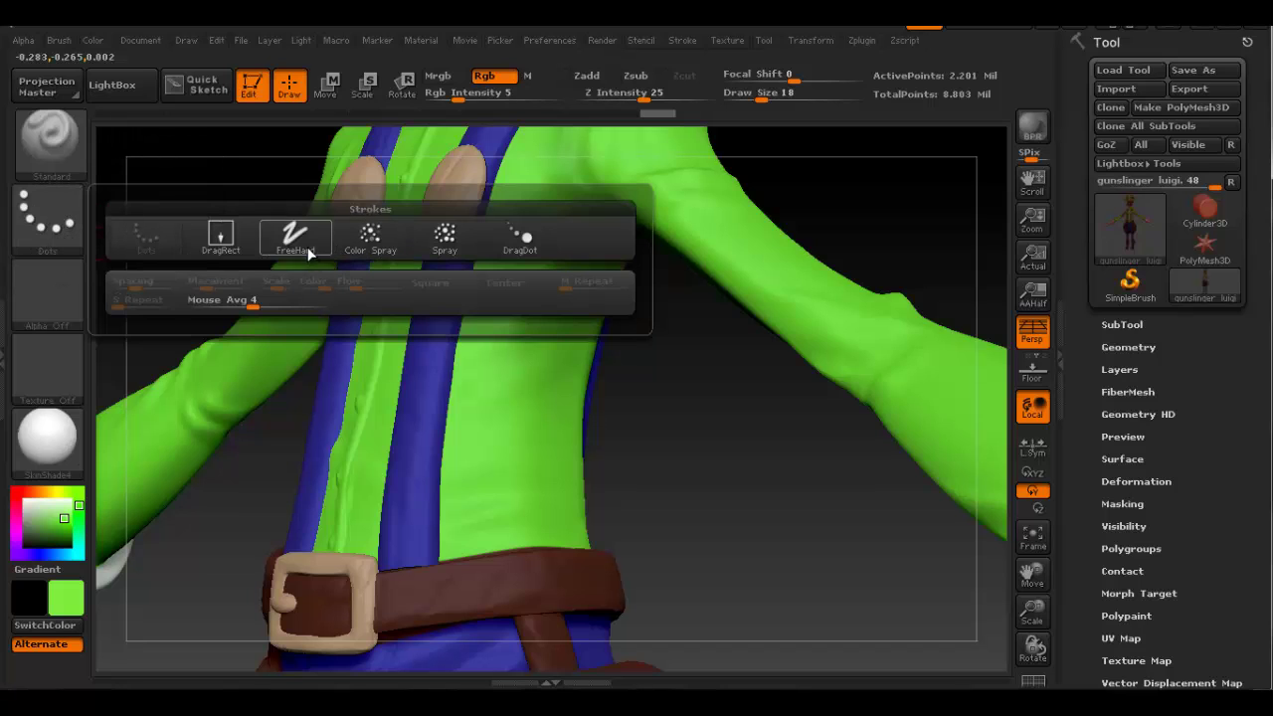
click(374, 238)
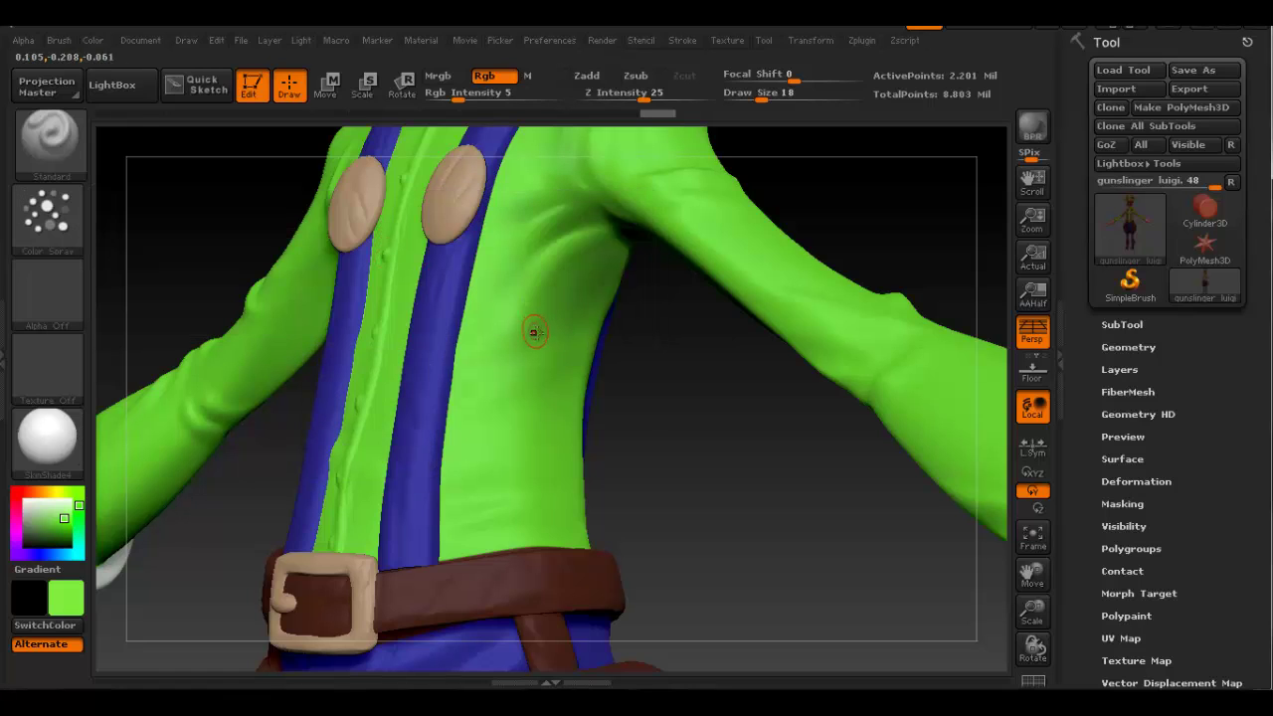
Step: Enlarge the brush, raise the Rgb Intensity to 100, and change the paint color to a very dark green
key(space)
drag(535, 333, 569, 338)
drag(459, 100, 524, 103)
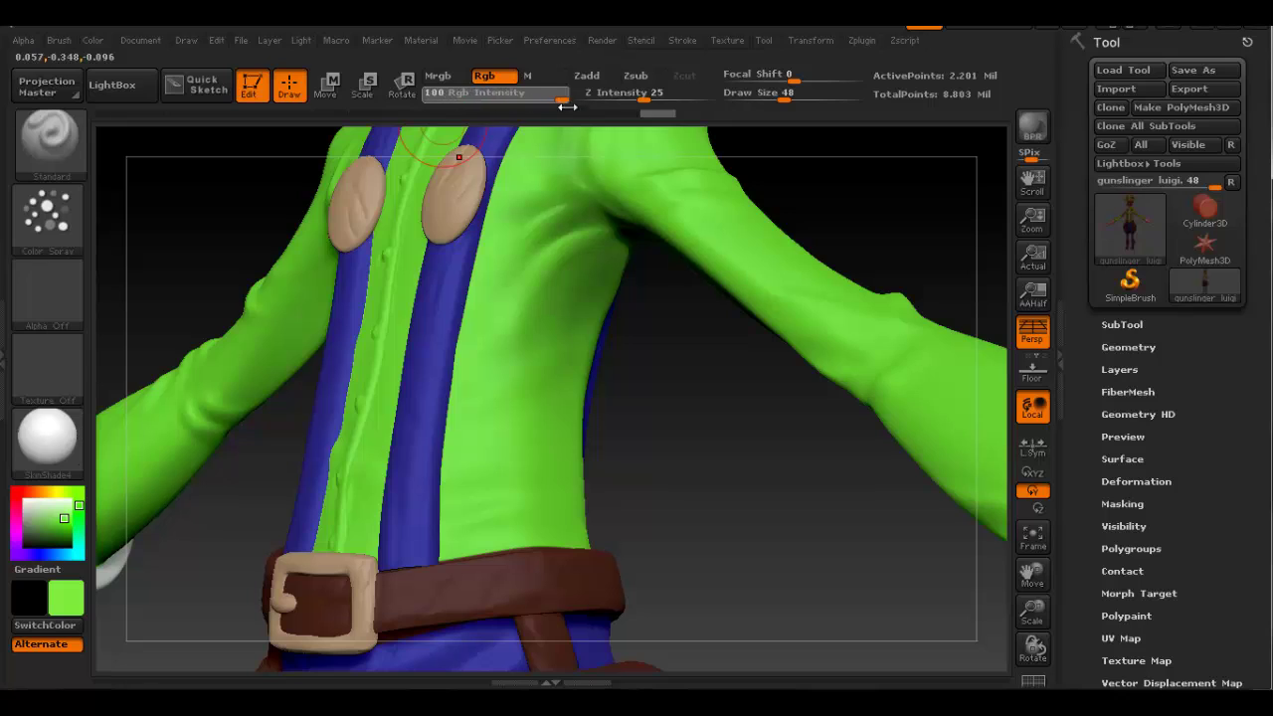
key(ctrl)
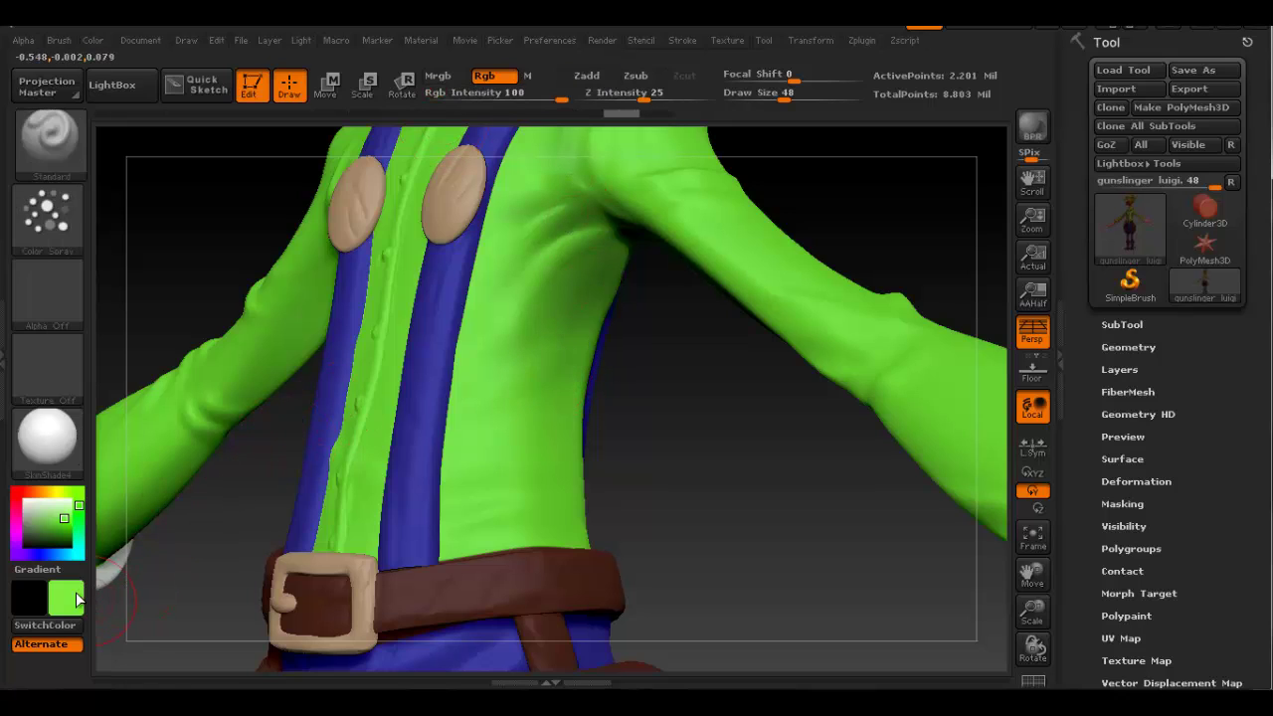
drag(75, 598, 162, 604)
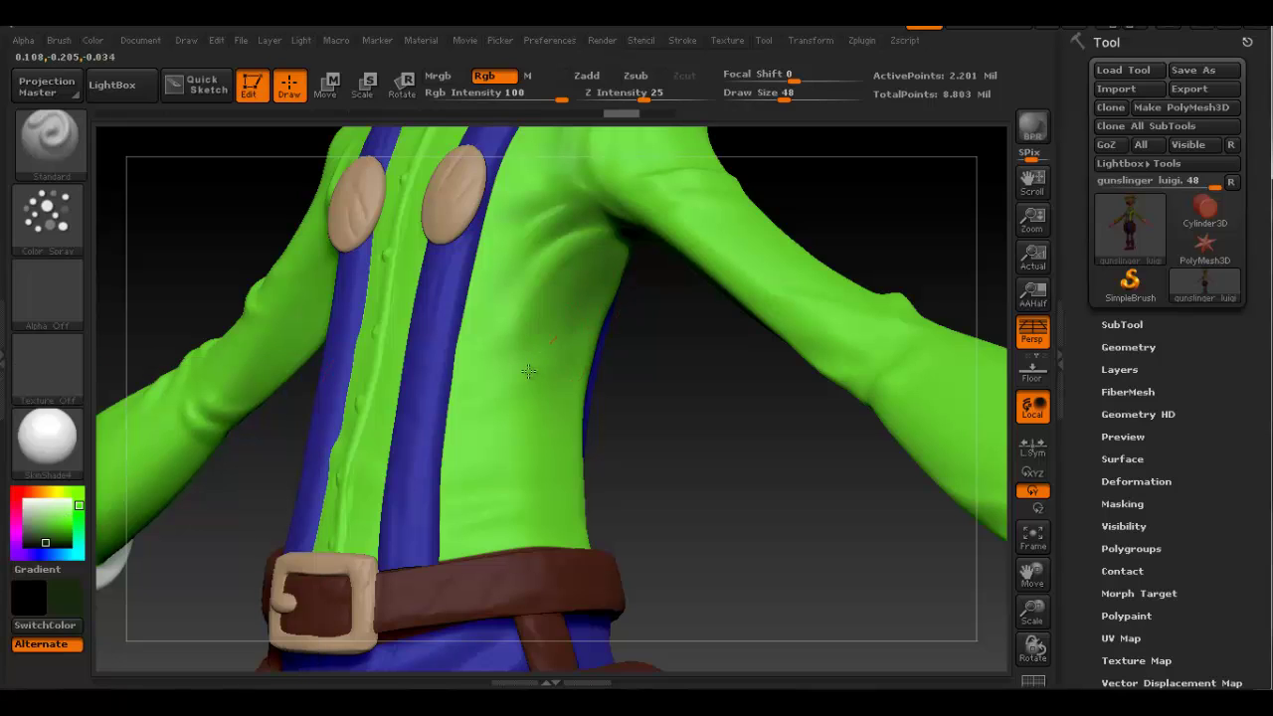
Step: Try spraying mottled dark green blotches over the shirt's side beside the suspender, reducing the Draw Size to 24, and undo them
mouse_move(531, 373)
mouse_down()
mouse_move(546, 362)
mouse_move(520, 351)
mouse_move(533, 351)
mouse_up()
key(space)
mouse_move(540, 432)
mouse_down()
mouse_move(497, 467)
mouse_move(517, 517)
mouse_move(557, 512)
mouse_move(442, 517)
mouse_move(477, 368)
mouse_move(527, 244)
mouse_move(574, 372)
mouse_move(571, 497)
mouse_up()
ctrl+right_drag(547, 437, 530, 320)
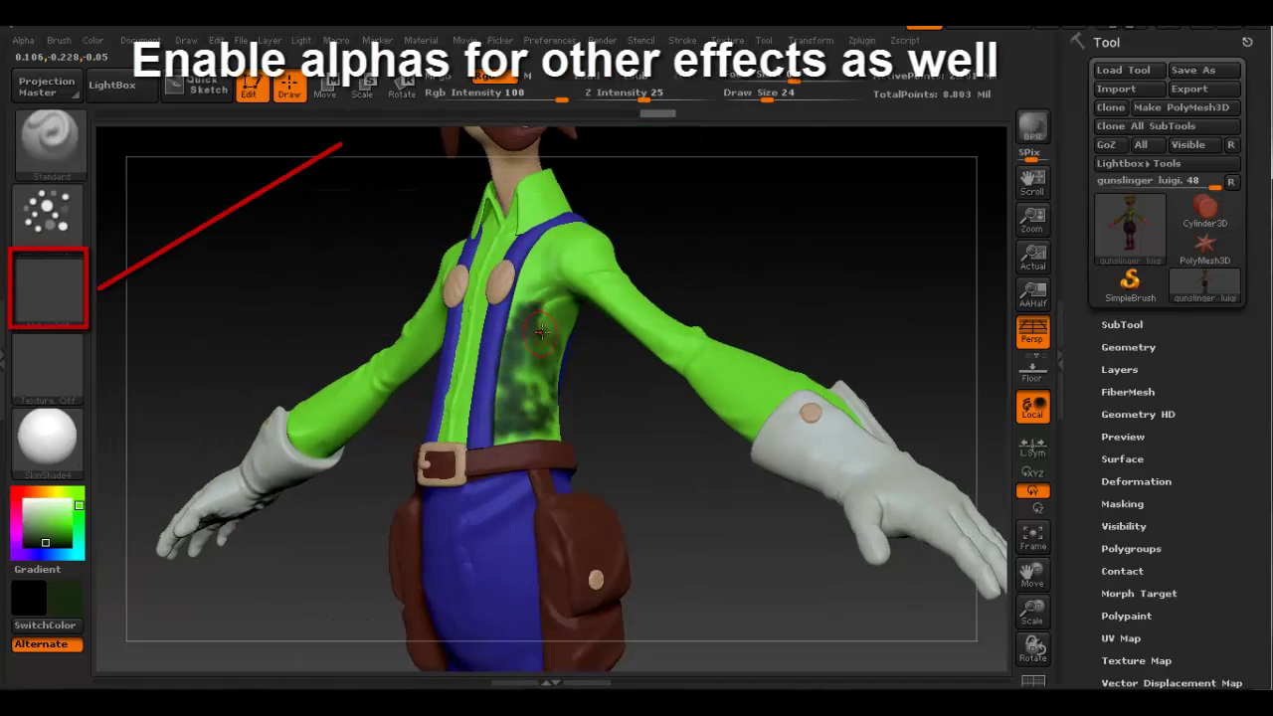
key(ctrl+z)
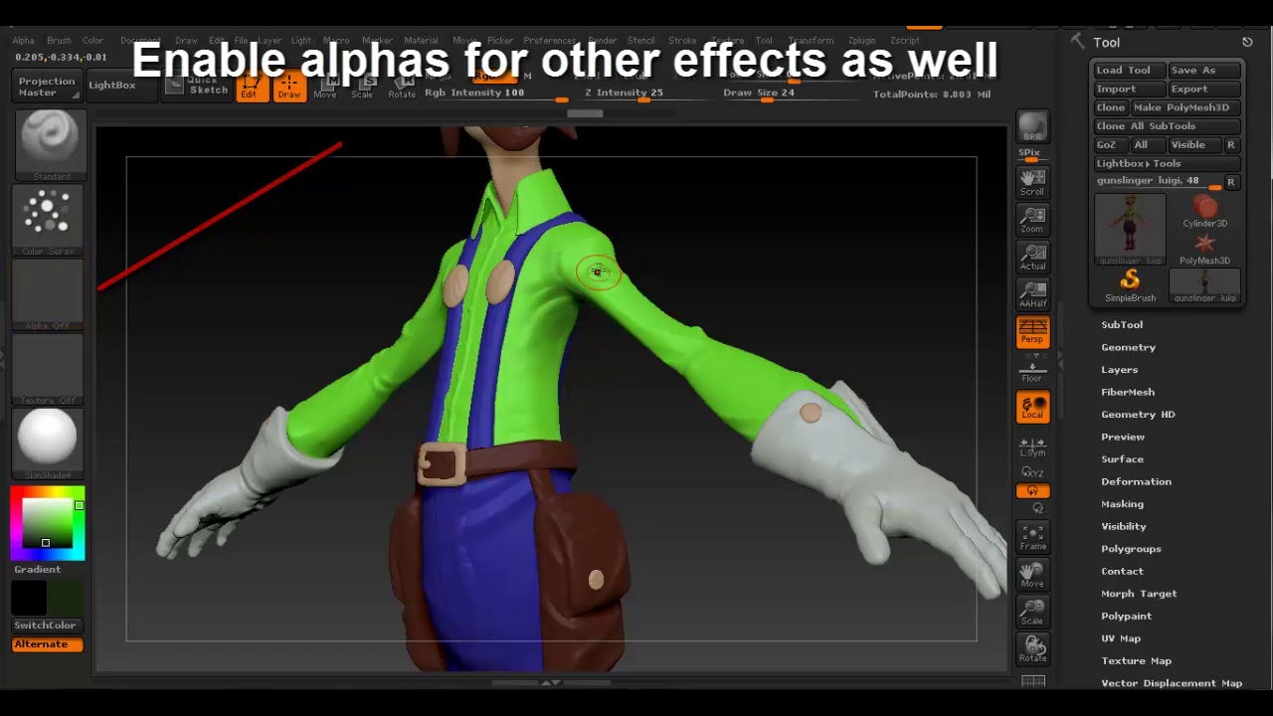
Step: Examine the character's shirt, trousers, boots and hat from close up and from full-body distance
alt+right_drag(588, 278, 594, 322)
drag(594, 321, 550, 330)
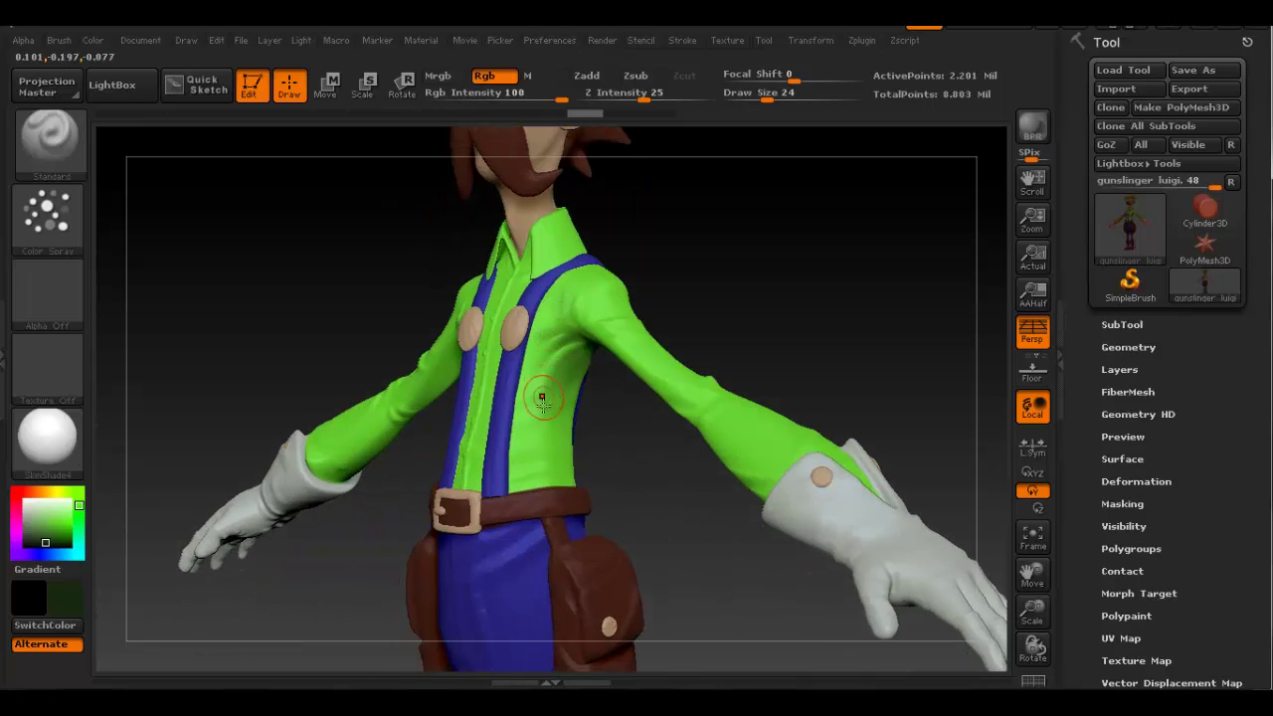
mouse_move(555, 440)
mouse_down()
mouse_move(538, 338)
mouse_move(468, 328)
mouse_move(436, 276)
mouse_up()
alt+right_drag(538, 302, 532, 373)
ctrl+right_drag(517, 281, 527, 336)
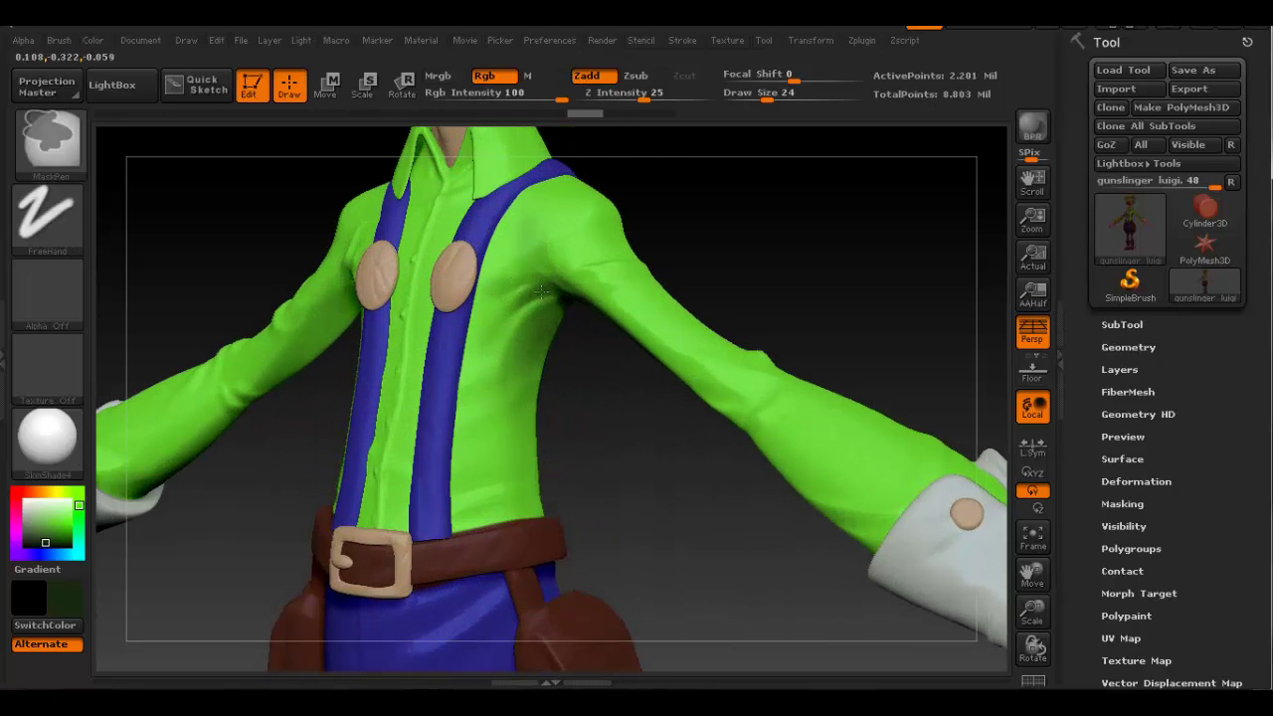
drag(545, 302, 565, 295)
mouse_move(566, 296)
ctrl+right_down()
mouse_move(474, 265)
mouse_move(554, 315)
mouse_move(591, 273)
mouse_move(613, 349)
mouse_move(594, 351)
ctrl+right_up()
mouse_move(593, 350)
mouse_down()
mouse_move(596, 368)
mouse_move(544, 331)
mouse_move(537, 360)
mouse_move(606, 421)
mouse_move(524, 361)
mouse_up()
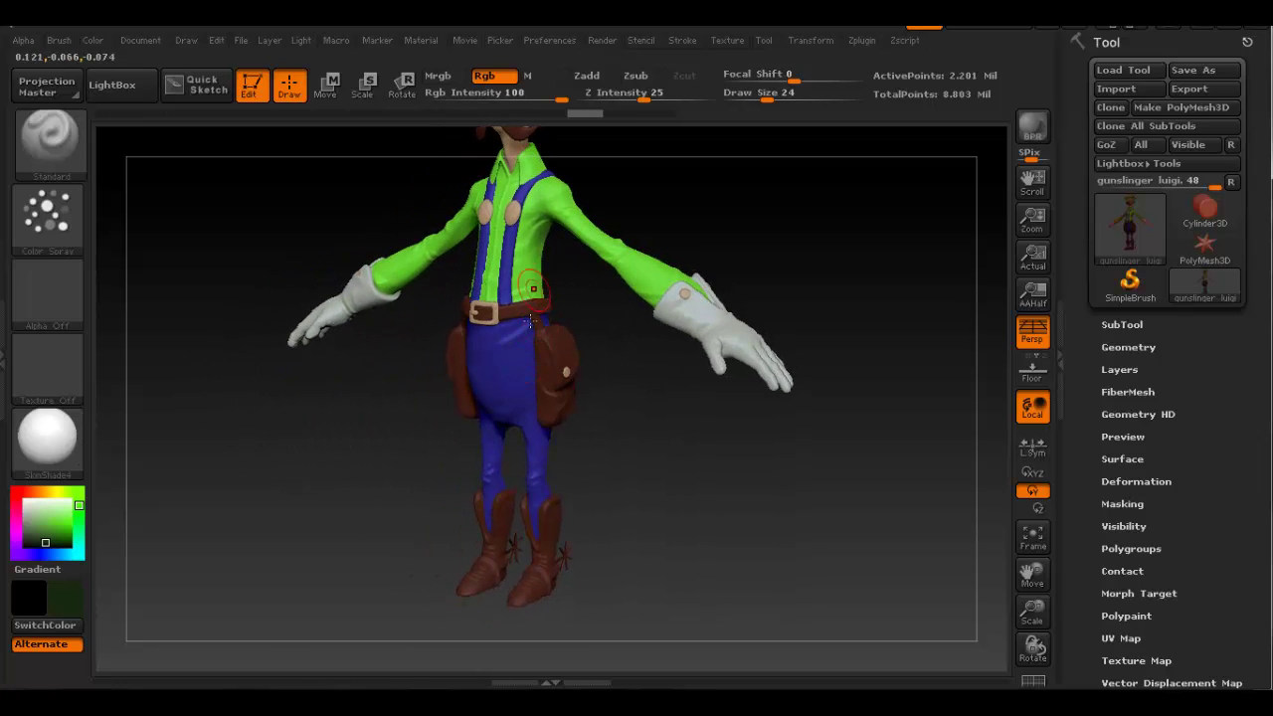
mouse_move(528, 270)
mouse_down()
mouse_move(530, 305)
mouse_move(542, 308)
mouse_move(519, 313)
mouse_move(530, 316)
mouse_up()
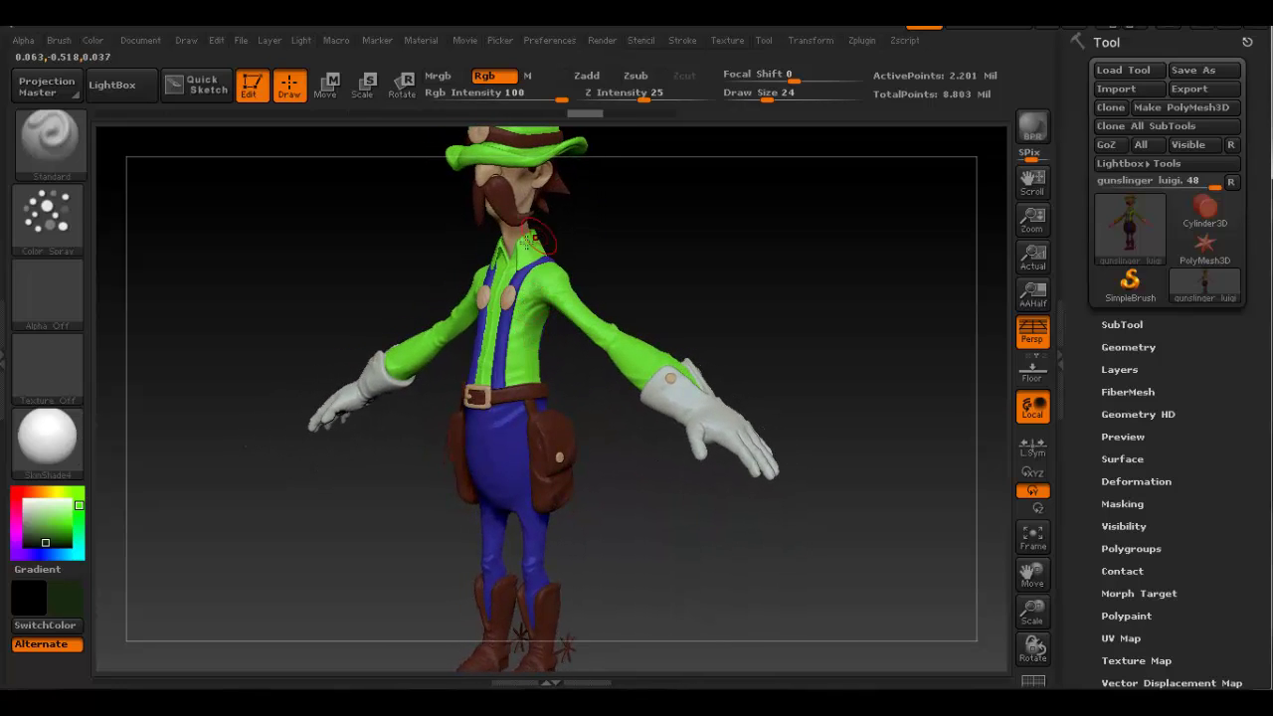
mouse_move(532, 240)
ctrl+right_down()
mouse_move(543, 301)
mouse_move(562, 304)
ctrl+right_up()
drag(562, 304, 554, 416)
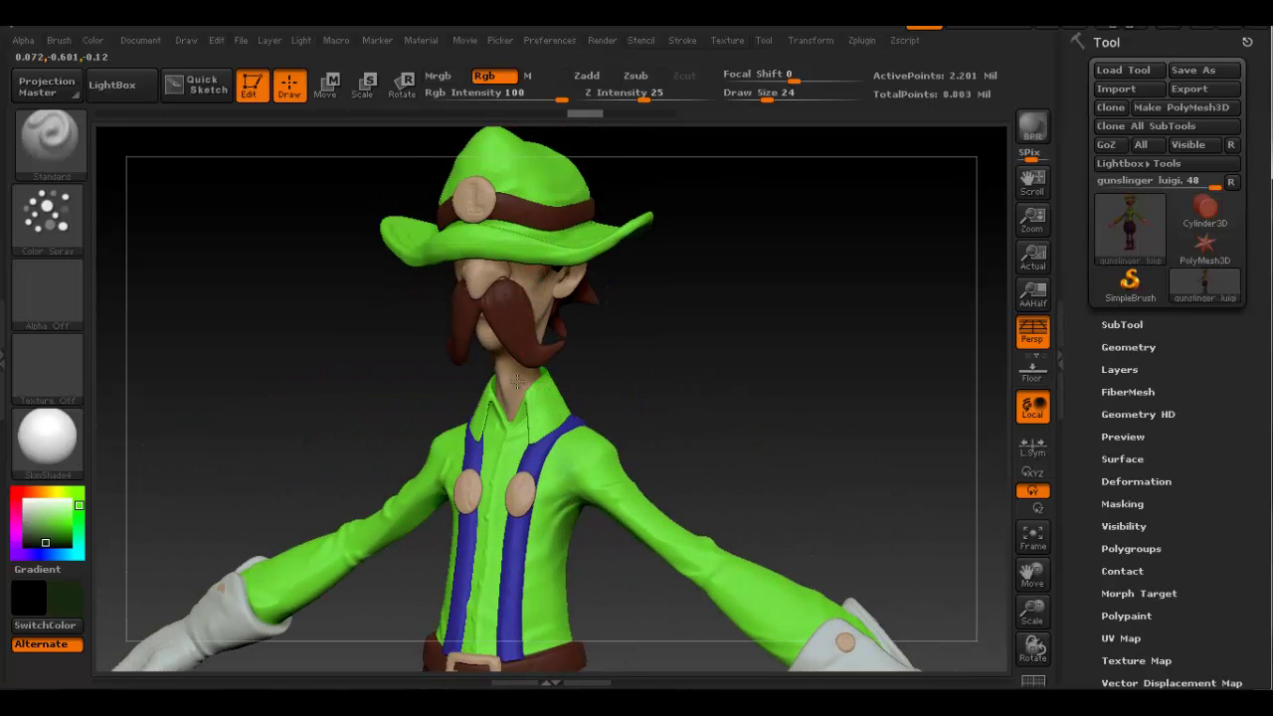
Step: Sample the mustache's brown, shift it to a slightly lighter reddish brown, and set the Draw Size to 7
drag(519, 376, 562, 357)
right_drag(561, 357, 565, 396)
key(c)
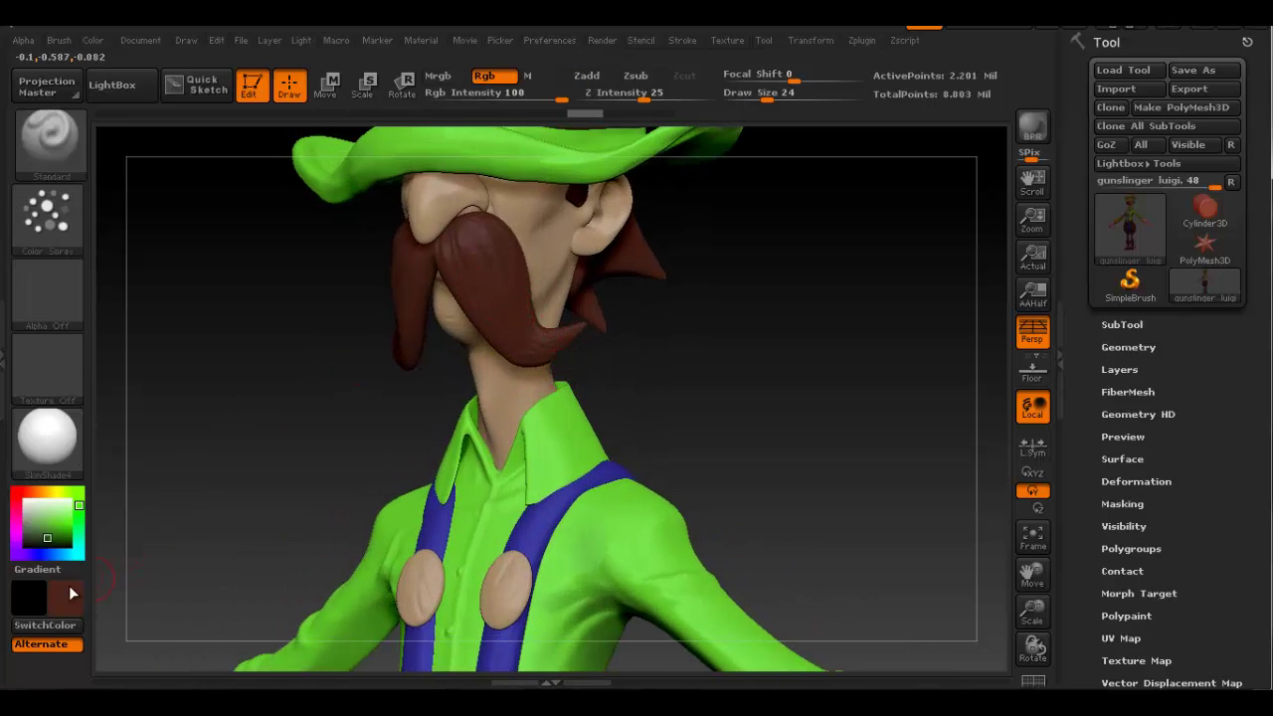
mouse_move(67, 595)
mouse_down()
mouse_move(133, 517)
mouse_move(170, 574)
mouse_move(145, 568)
mouse_move(401, 296)
mouse_move(381, 285)
mouse_up()
key(space)
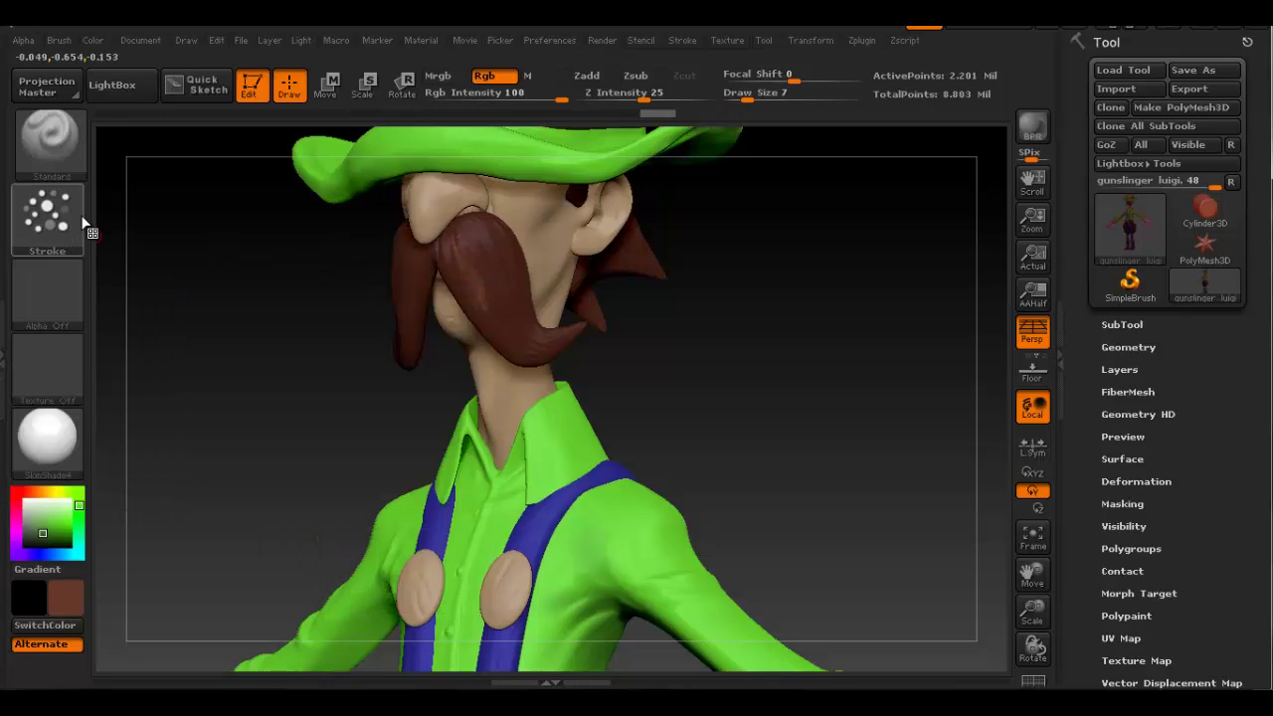
Step: Switch the stroke type to FreeHand and paint fine lighter brown hair strands along the mustache
click(48, 225)
click(220, 239)
click(48, 225)
click(296, 235)
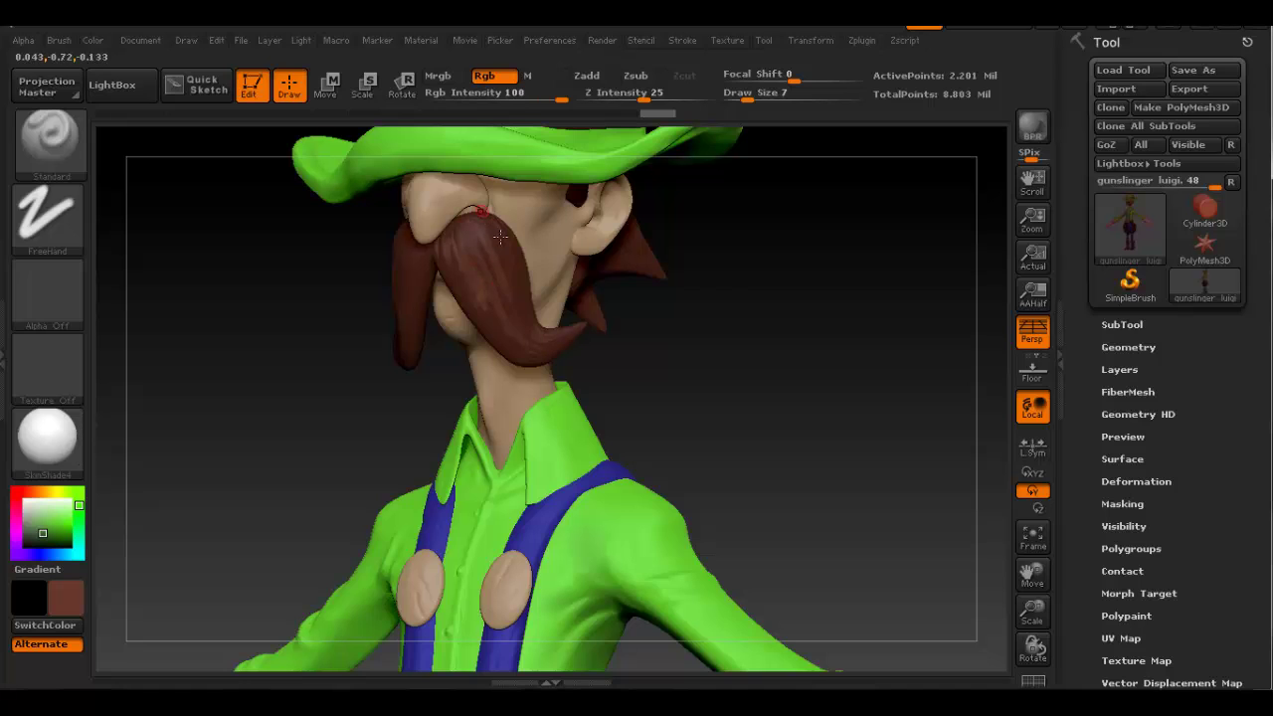
Step: Examine the whole painted character from full-body distance and the torso up close
mouse_move(509, 254)
ctrl+right_down()
mouse_move(498, 328)
mouse_move(507, 388)
mouse_move(602, 388)
mouse_move(552, 386)
ctrl+right_up()
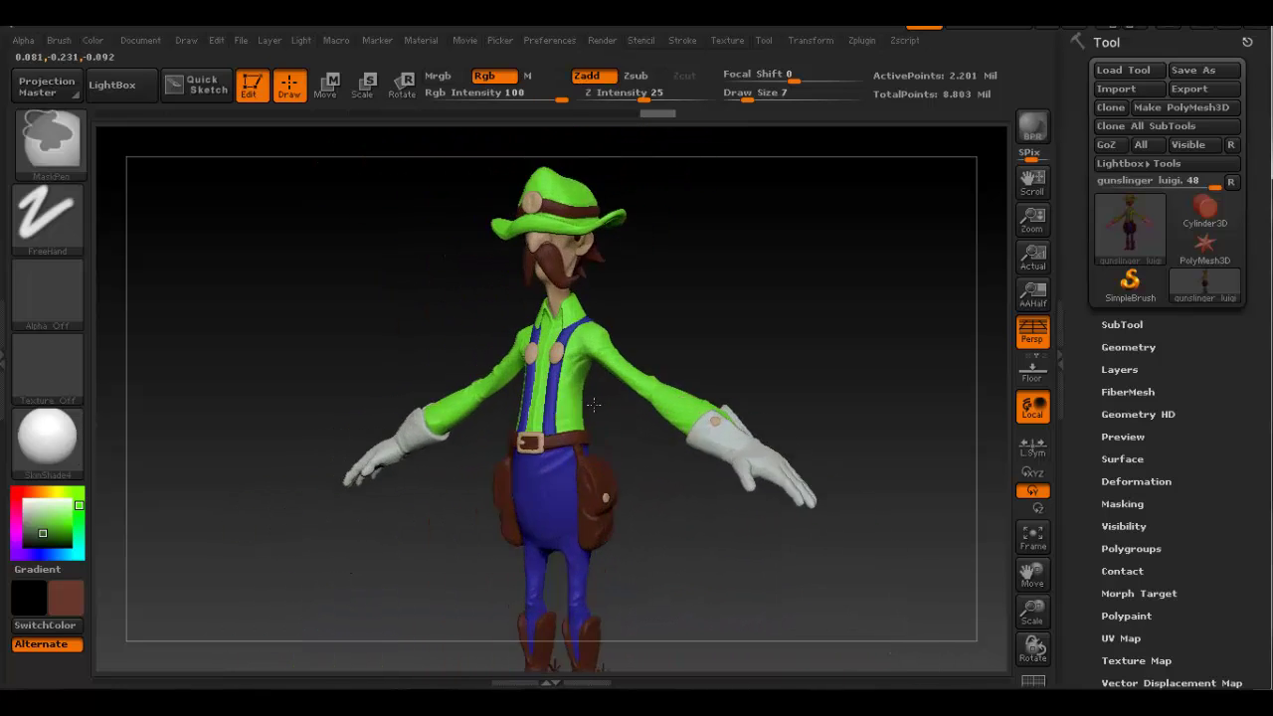
alt+right_drag(597, 411, 585, 386)
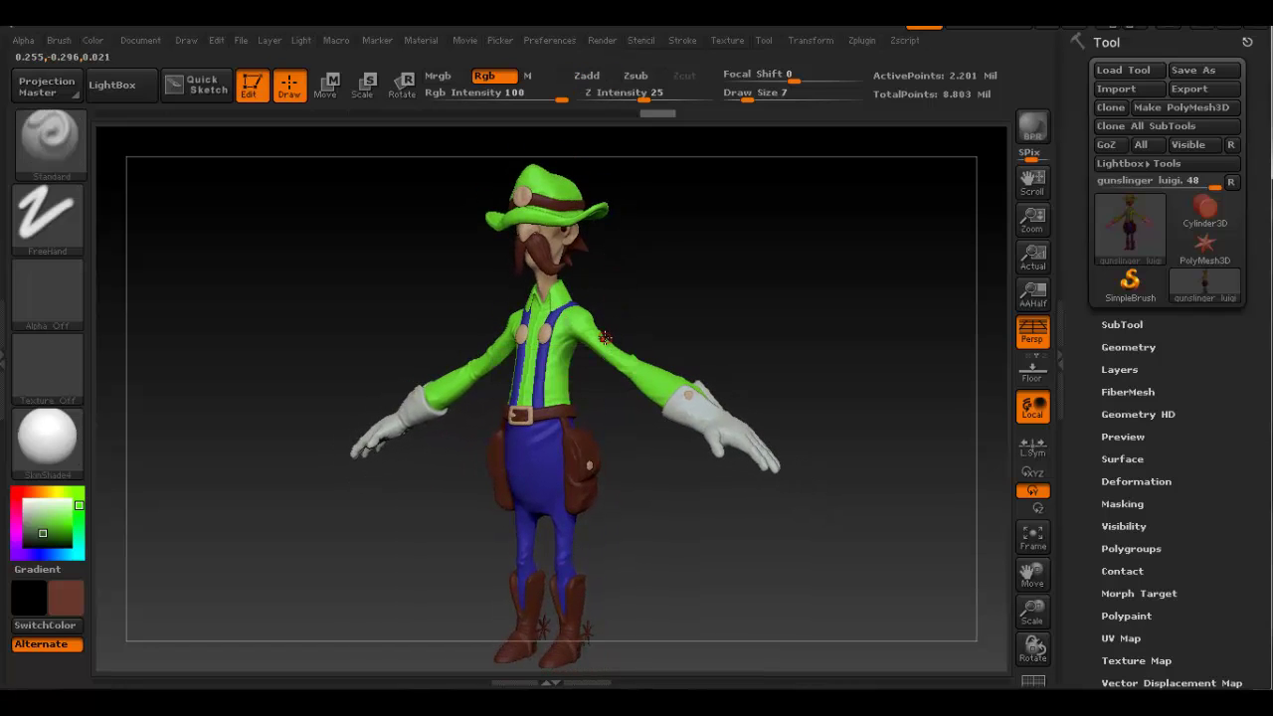
mouse_move(595, 328)
ctrl+right_down()
mouse_move(577, 371)
mouse_move(548, 365)
mouse_move(583, 412)
mouse_move(560, 364)
mouse_move(514, 321)
mouse_move(527, 366)
mouse_move(546, 357)
mouse_move(542, 336)
mouse_move(609, 420)
mouse_move(575, 382)
ctrl+right_up()
key(ctrl)
ctrl+right_drag(575, 382, 539, 386)
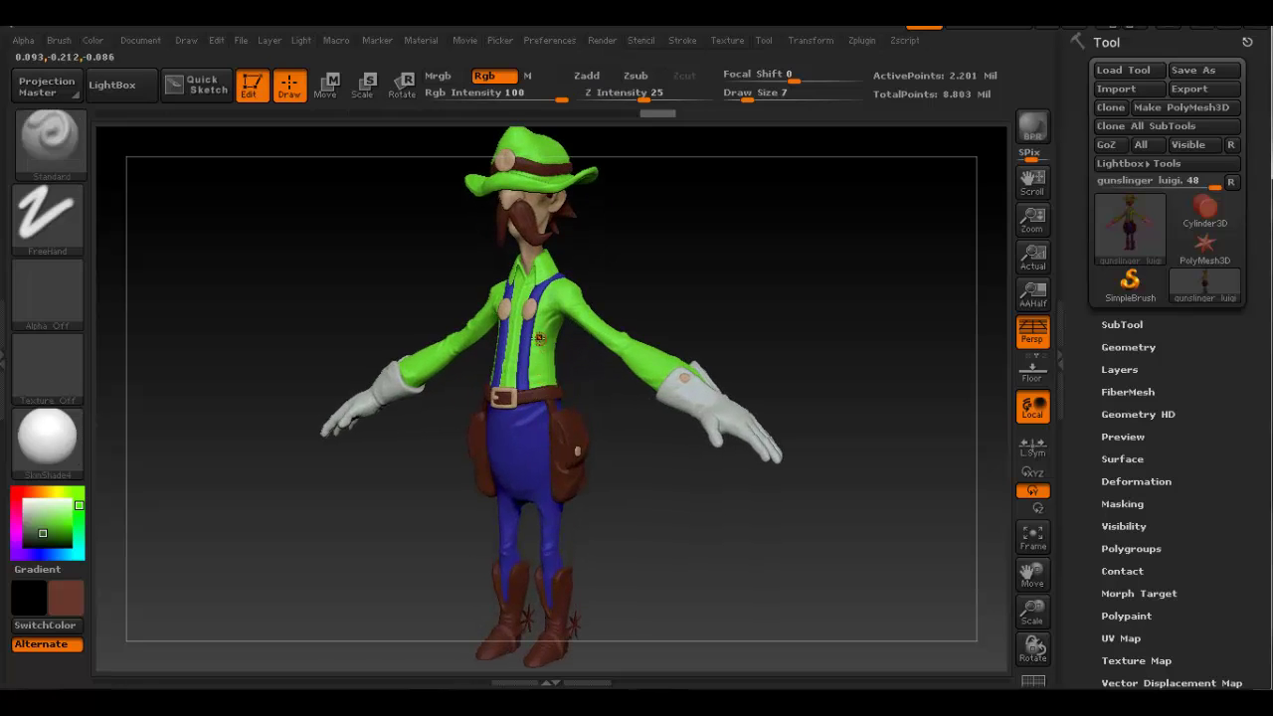
right_drag(535, 338, 469, 331)
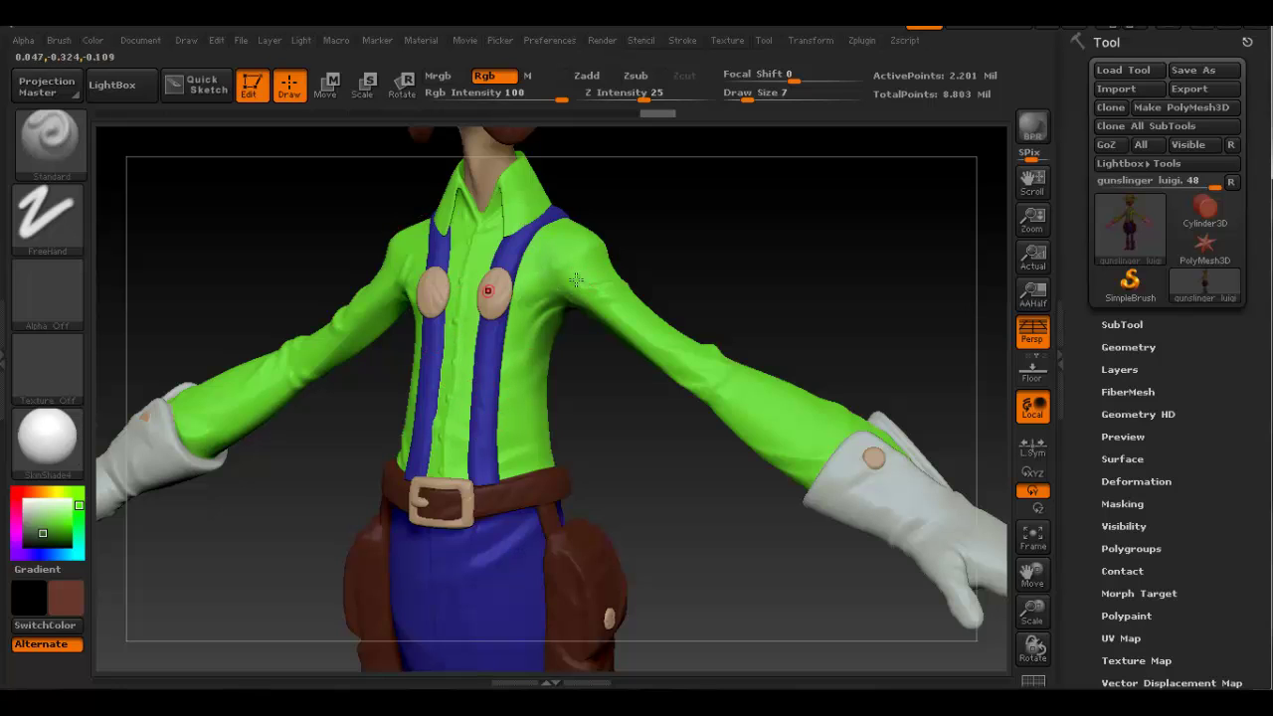
mouse_move(535, 292)
right_down()
mouse_move(423, 289)
mouse_move(565, 285)
mouse_move(527, 291)
right_up()
key(f)
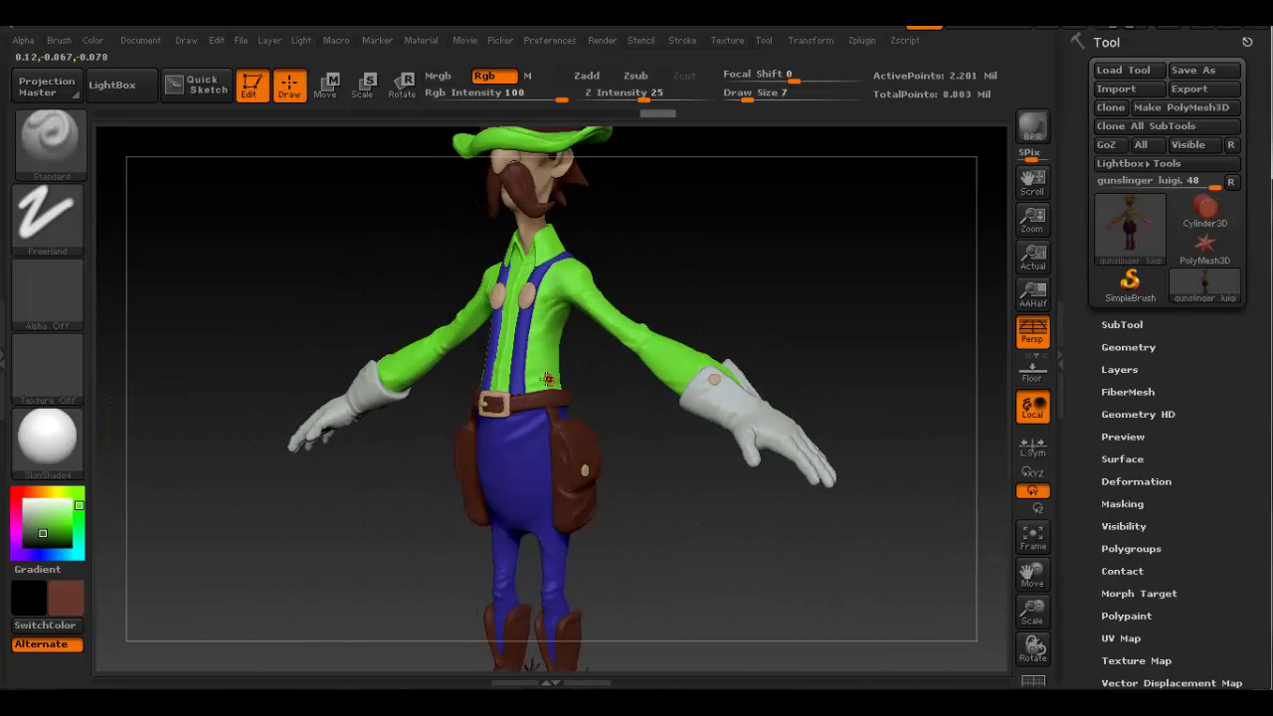